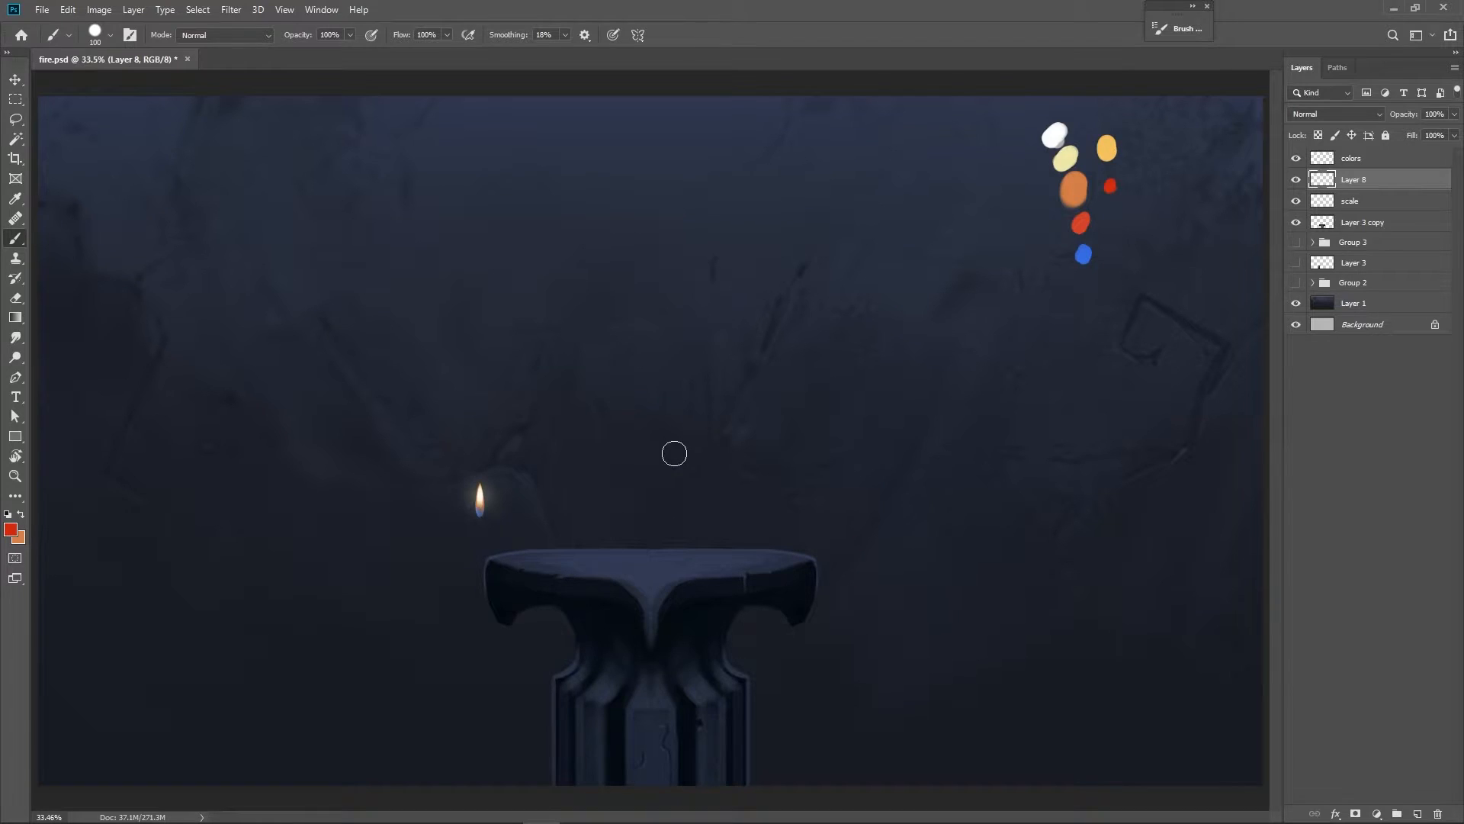
# Check the Hard Round Pressure Opacity brush preset and its Transfer settings.
pyautogui.rightClick(662, 419)
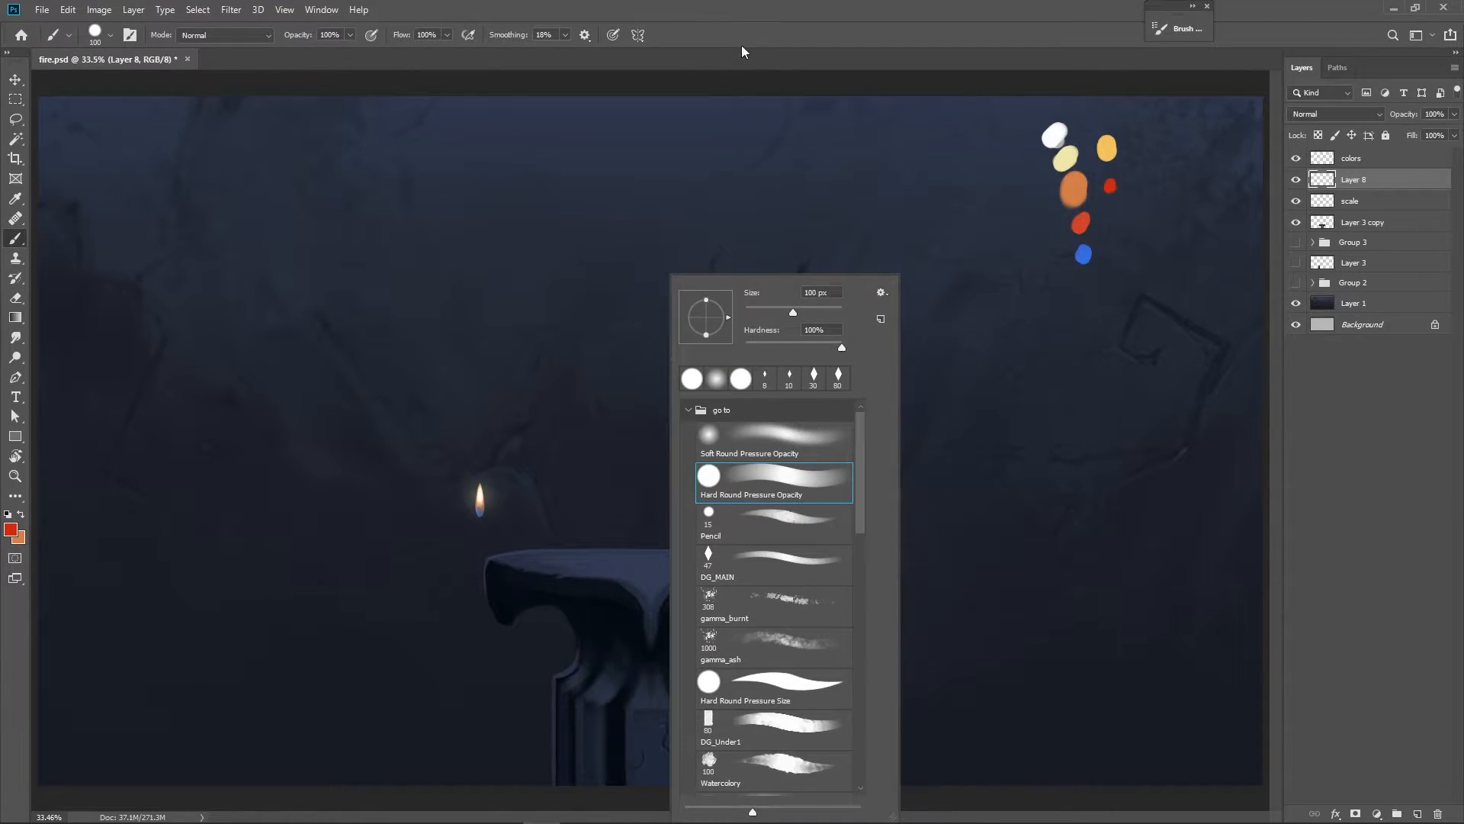
pyautogui.click(746, 154)
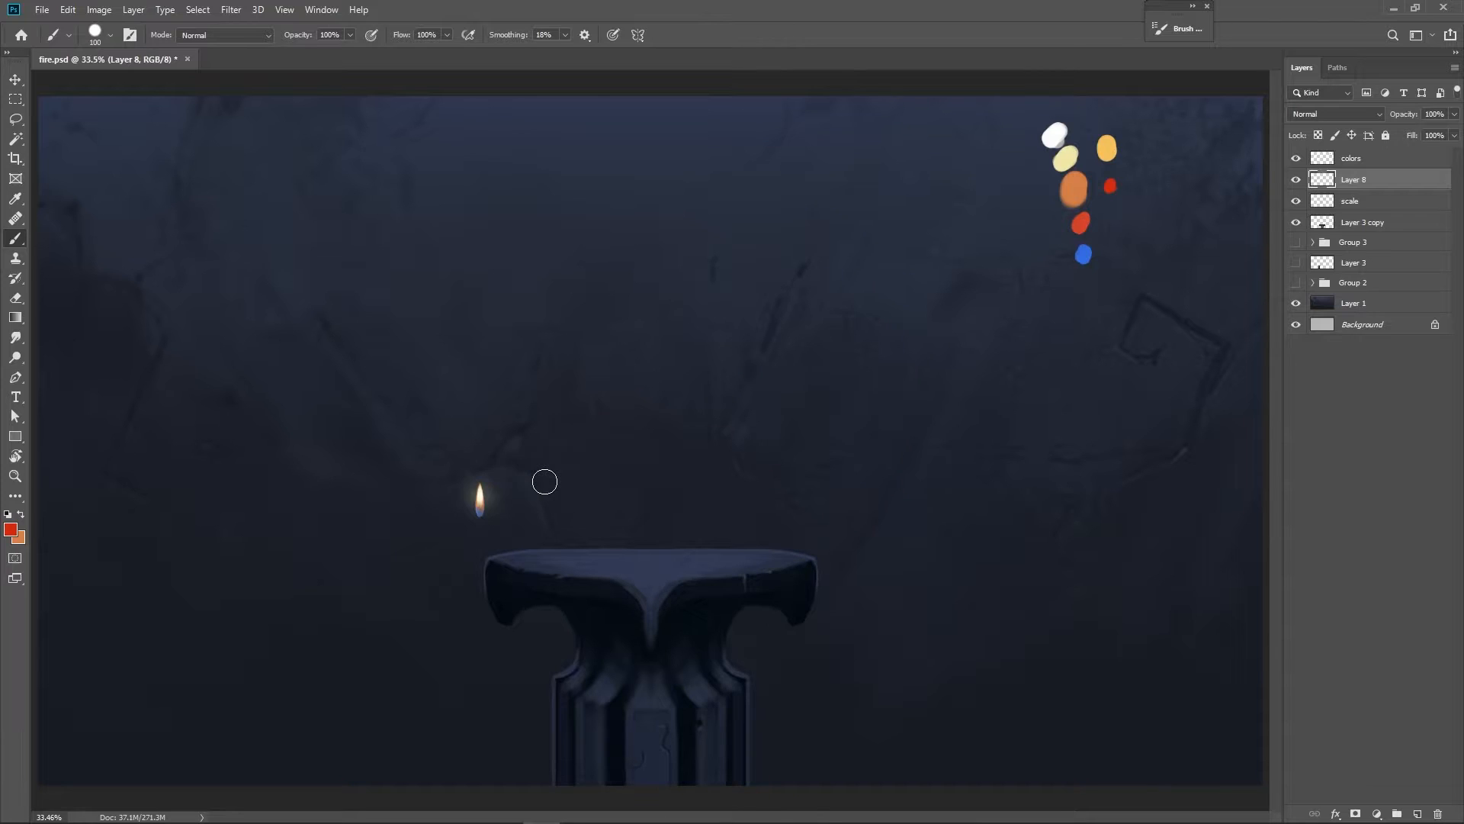
pyautogui.press('F5')
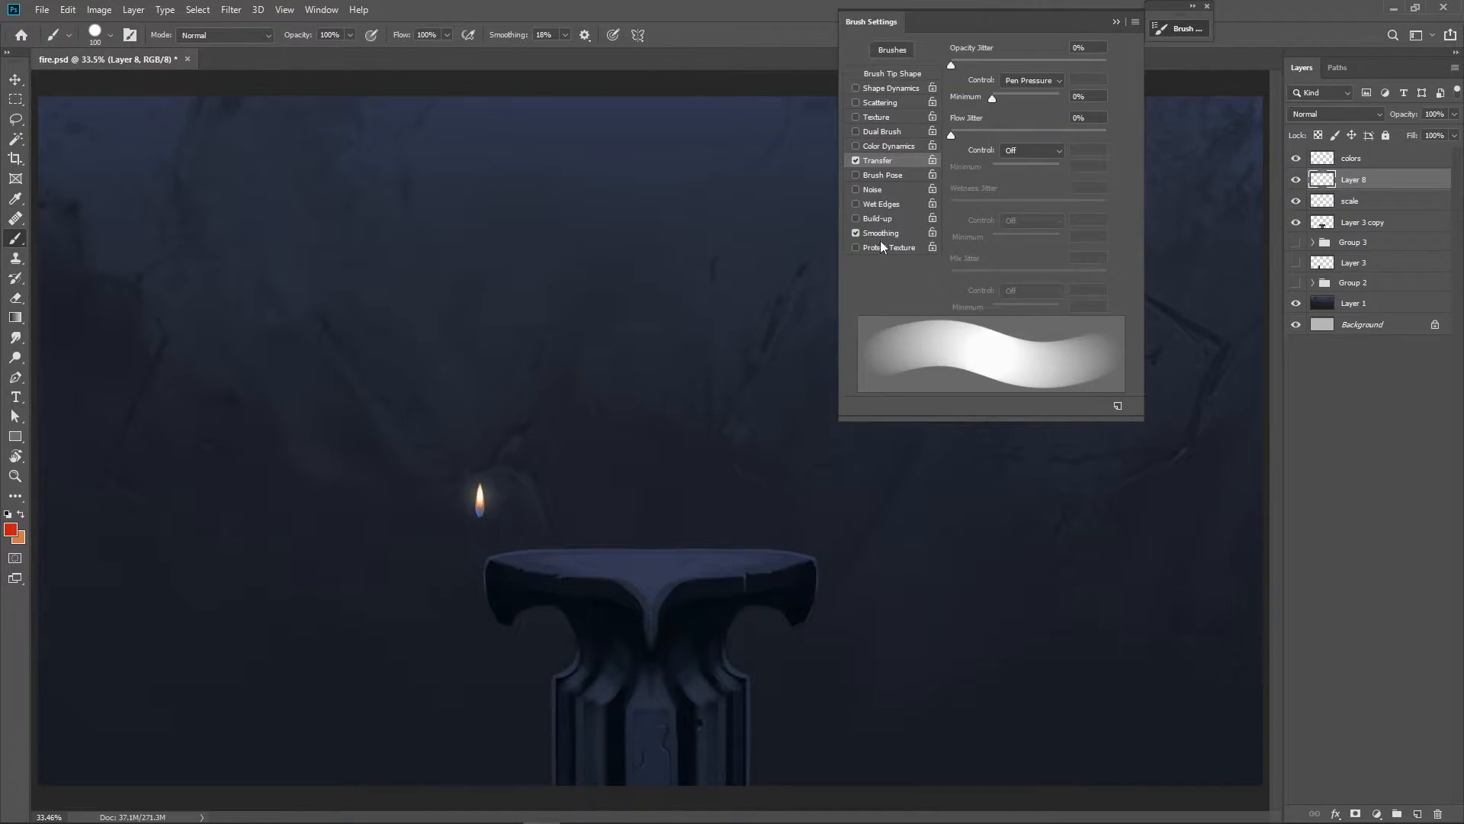
pyautogui.press('F5')
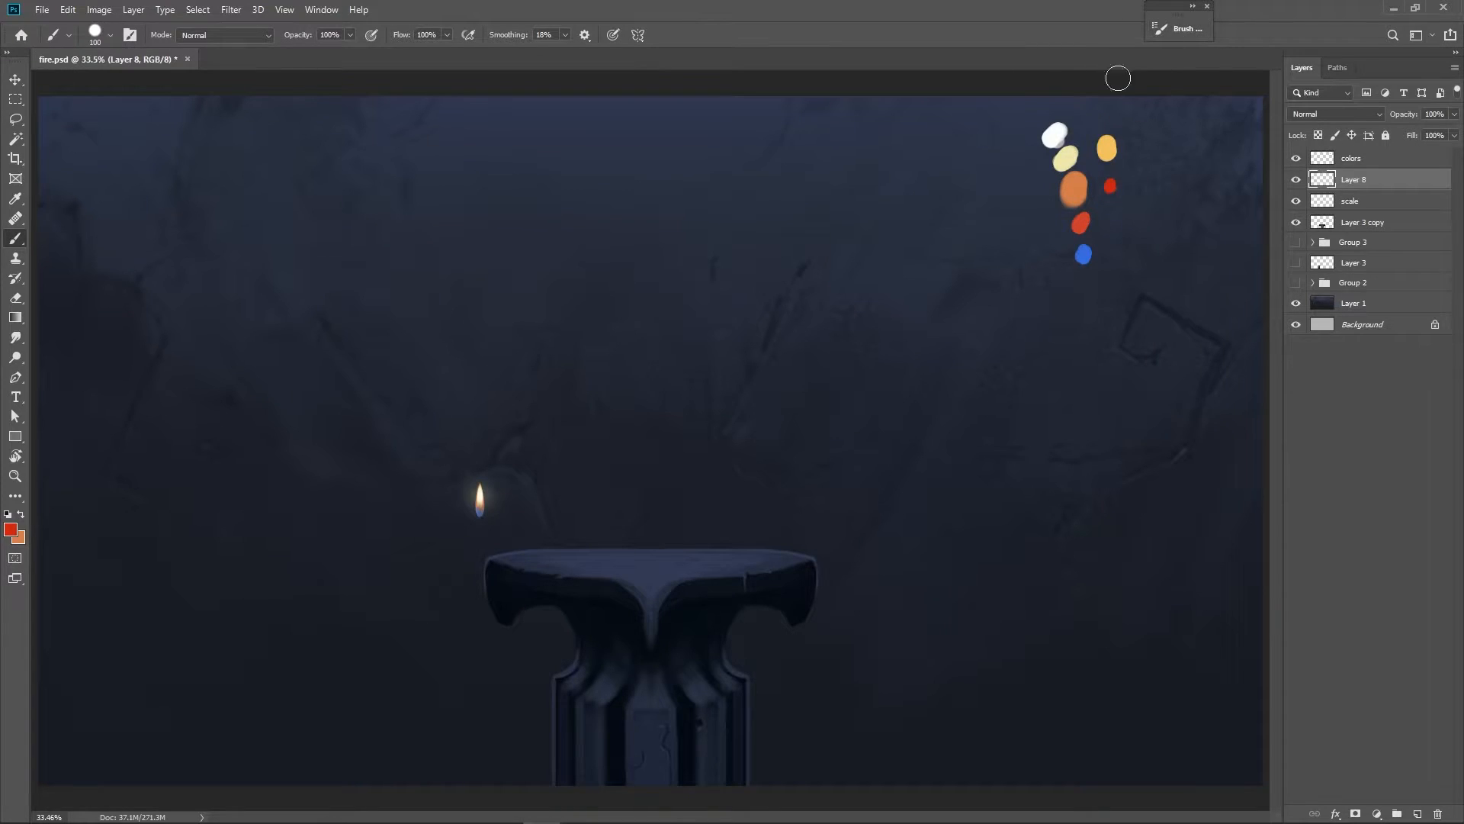
# Try wavy red pressure-opacity strokes above the pedestal and a small dab beside the palette swatches, then undo them.
pyautogui.moveTo(565, 228)
pyautogui.mouseDown()
pyautogui.moveTo(664, 261)
pyautogui.moveTo(731, 238)
pyautogui.moveTo(768, 344)
pyautogui.moveTo(827, 254)
pyautogui.moveTo(798, 422)
pyautogui.moveTo(837, 393)
pyautogui.mouseUp()
pyautogui.hotkey('ctrl', 'z')
pyautogui.moveTo(607, 354)
pyautogui.mouseDown()
pyautogui.moveTo(602, 278)
pyautogui.moveTo(651, 323)
pyautogui.moveTo(701, 278)
pyautogui.moveTo(874, 473)
pyautogui.mouseUp()
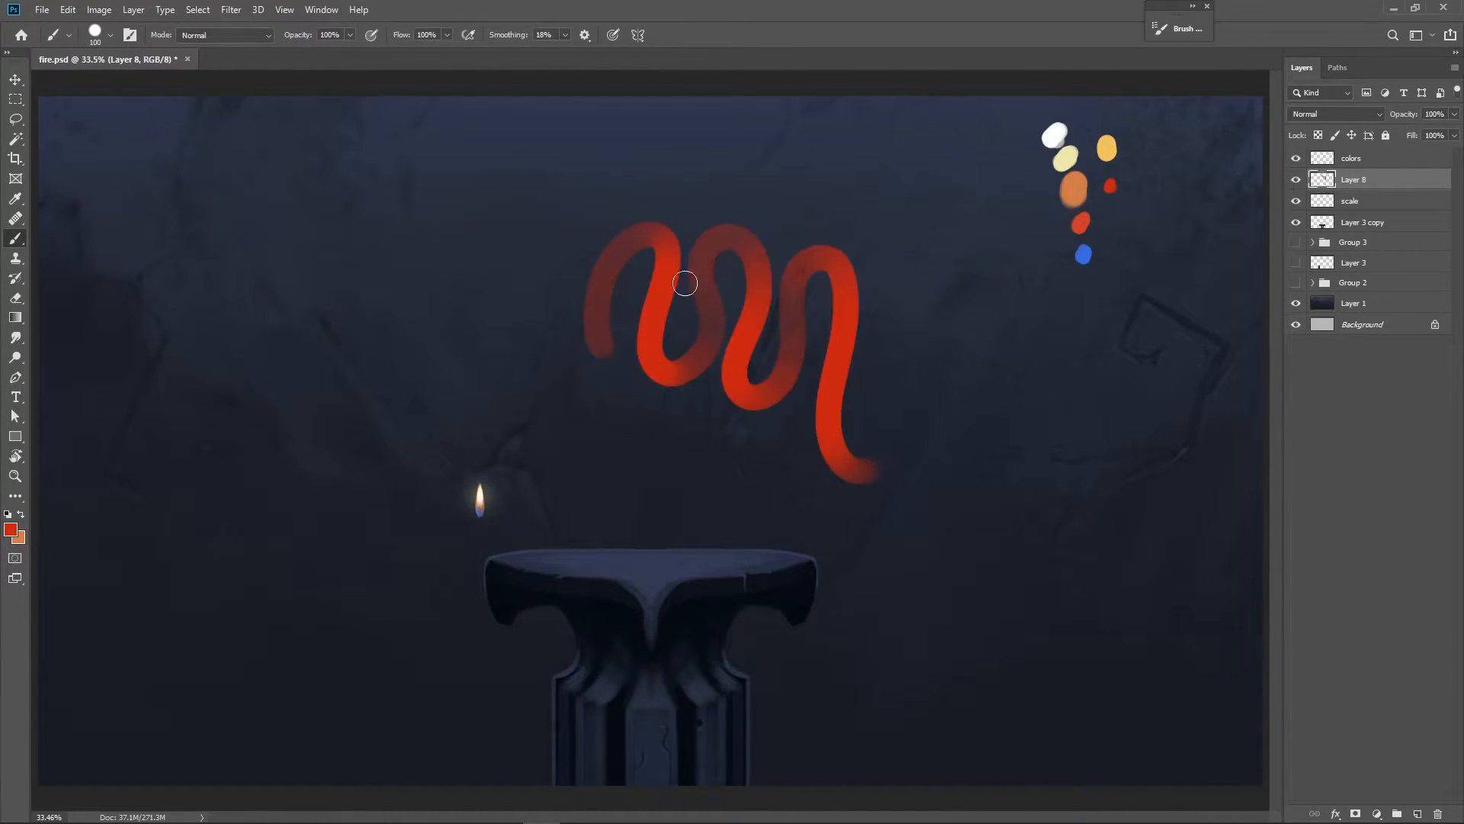
pyautogui.hotkey('ctrl', 'z')
pyautogui.press(']')
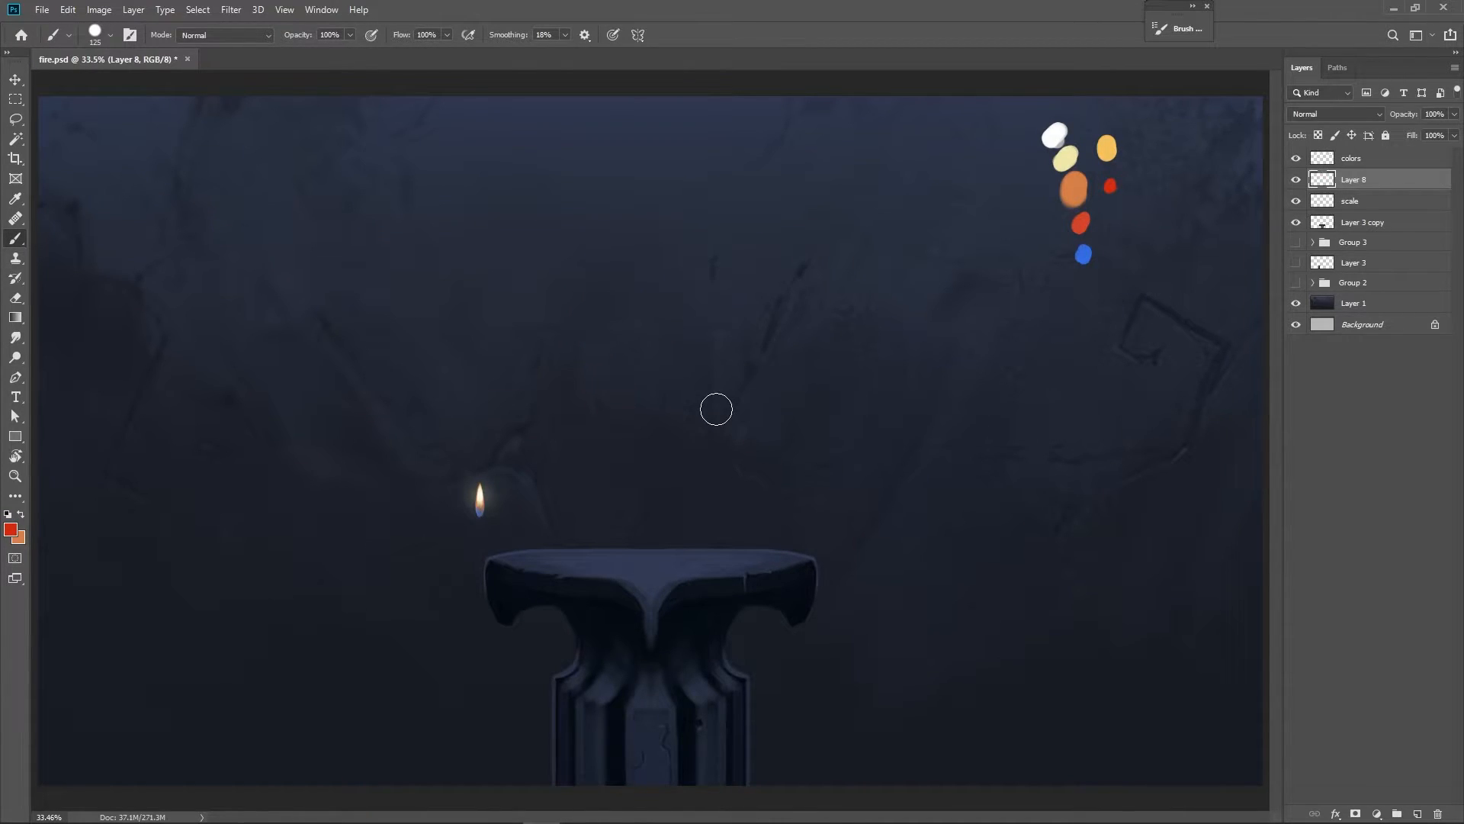
pyautogui.press('[')
pyautogui.press('[')
pyautogui.press('[')
pyautogui.moveTo(1123, 186); pyautogui.dragTo(1134, 182)
pyautogui.hotkey('ctrl', 'z')
# Inspect the yellow-orange palette swatch in the foreground Color Picker, cancel it and return to the Brush tool.
pyautogui.click(11, 531)
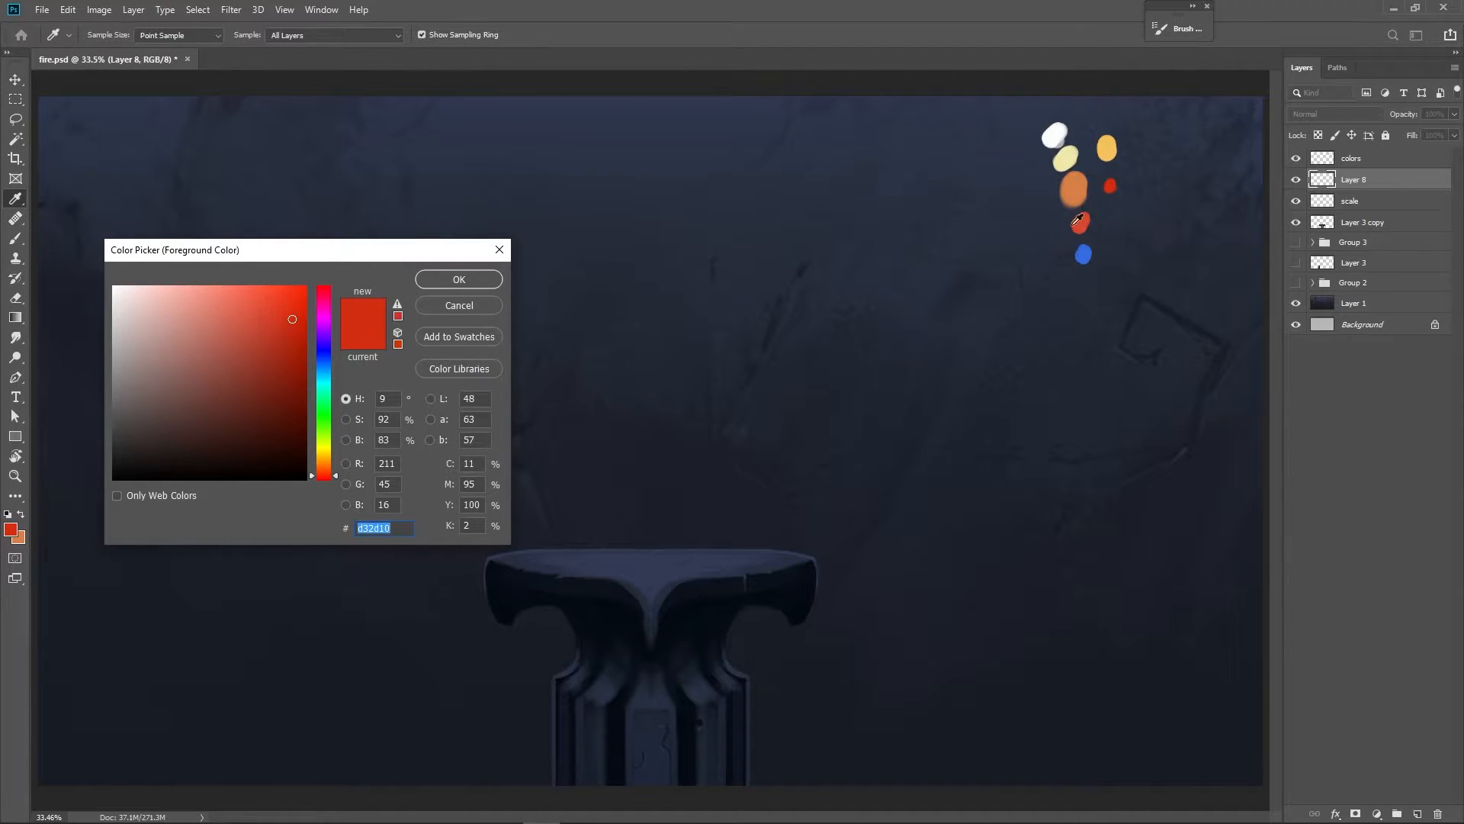
pyautogui.click(1107, 147)
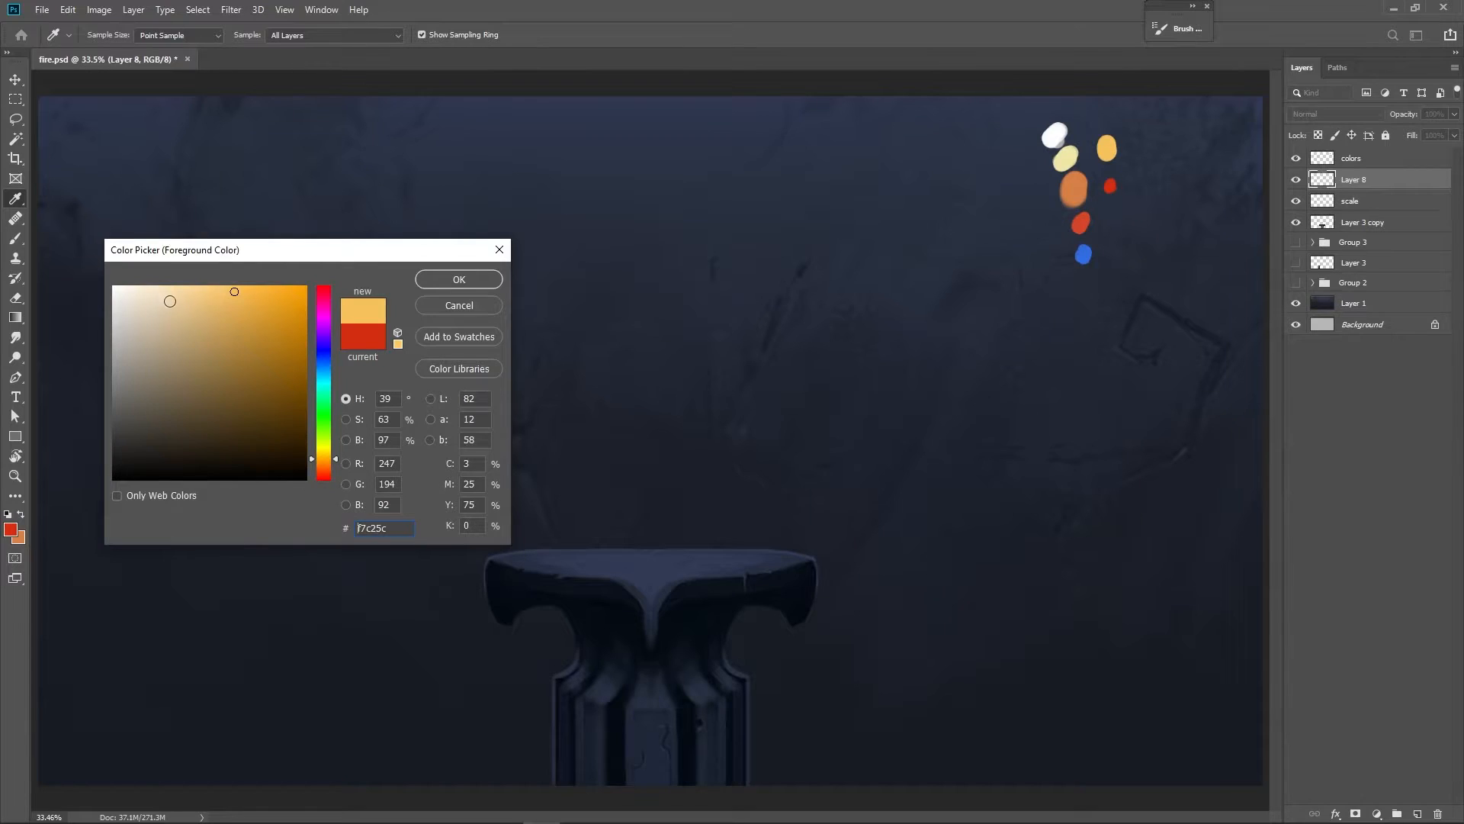
pyautogui.press('Escape')
pyautogui.press('b')
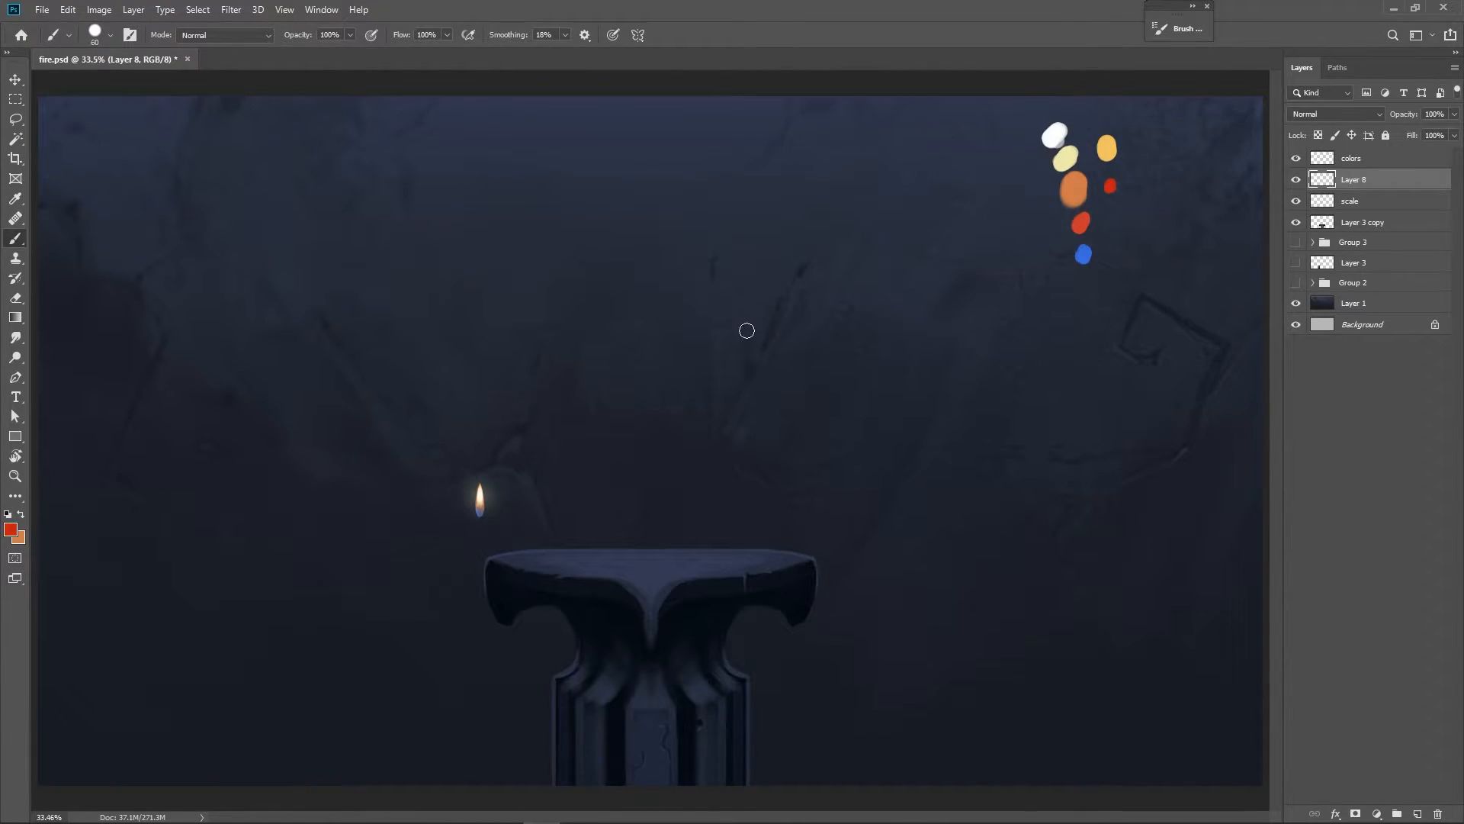
# Paint a large rounded red flame base above the pedestal with a brush of about 250 px.
pyautogui.press(']')
pyautogui.press(']')
pyautogui.click(616, 490)
pyautogui.press(']')
pyautogui.press(']')
pyautogui.press(']')
pyautogui.press(']')
pyautogui.press(']')
pyautogui.moveTo(621, 479); pyautogui.dragTo(628, 419)
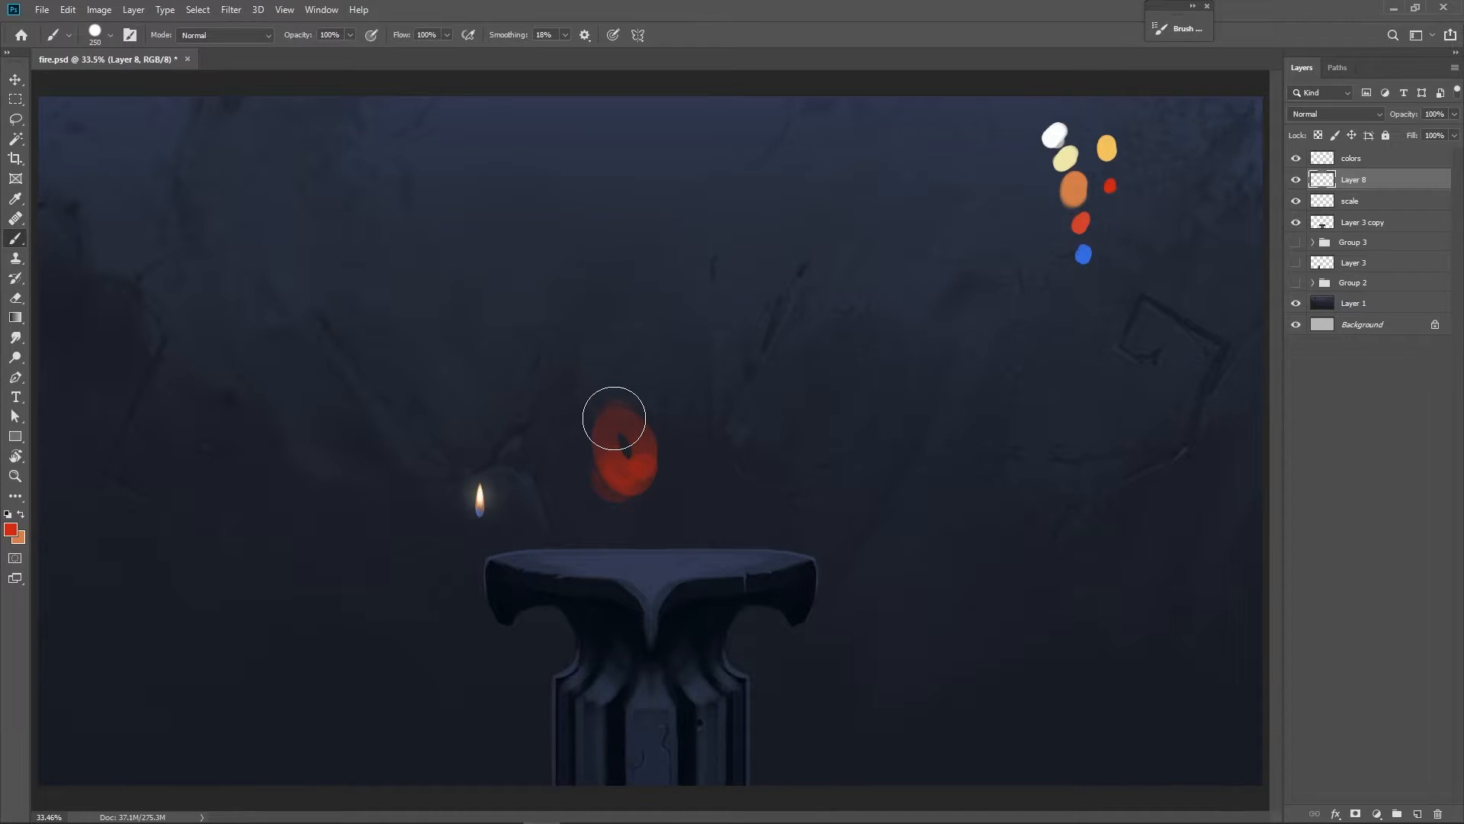
pyautogui.press(']')
pyautogui.press(']')
pyautogui.press('[')
pyautogui.moveTo(633, 458)
pyautogui.mouseDown()
pyautogui.moveTo(649, 371)
pyautogui.moveTo(640, 458)
pyautogui.moveTo(651, 419)
pyautogui.moveTo(634, 382)
pyautogui.moveTo(625, 409)
pyautogui.moveTo(622, 397)
pyautogui.moveTo(676, 354)
pyautogui.moveTo(656, 423)
pyautogui.moveTo(611, 471)
pyautogui.moveTo(722, 274)
pyautogui.moveTo(778, 216)
pyautogui.mouseUp()
# Undo the last stroke and paint a chain of smaller red blobs rising diagonally to the right with a 150 px brush.
pyautogui.press('[')
pyautogui.press('[')
pyautogui.press('[')
pyautogui.press('[')
pyautogui.press('[')
pyautogui.hotkey('ctrl', 'z')
pyautogui.press(']')
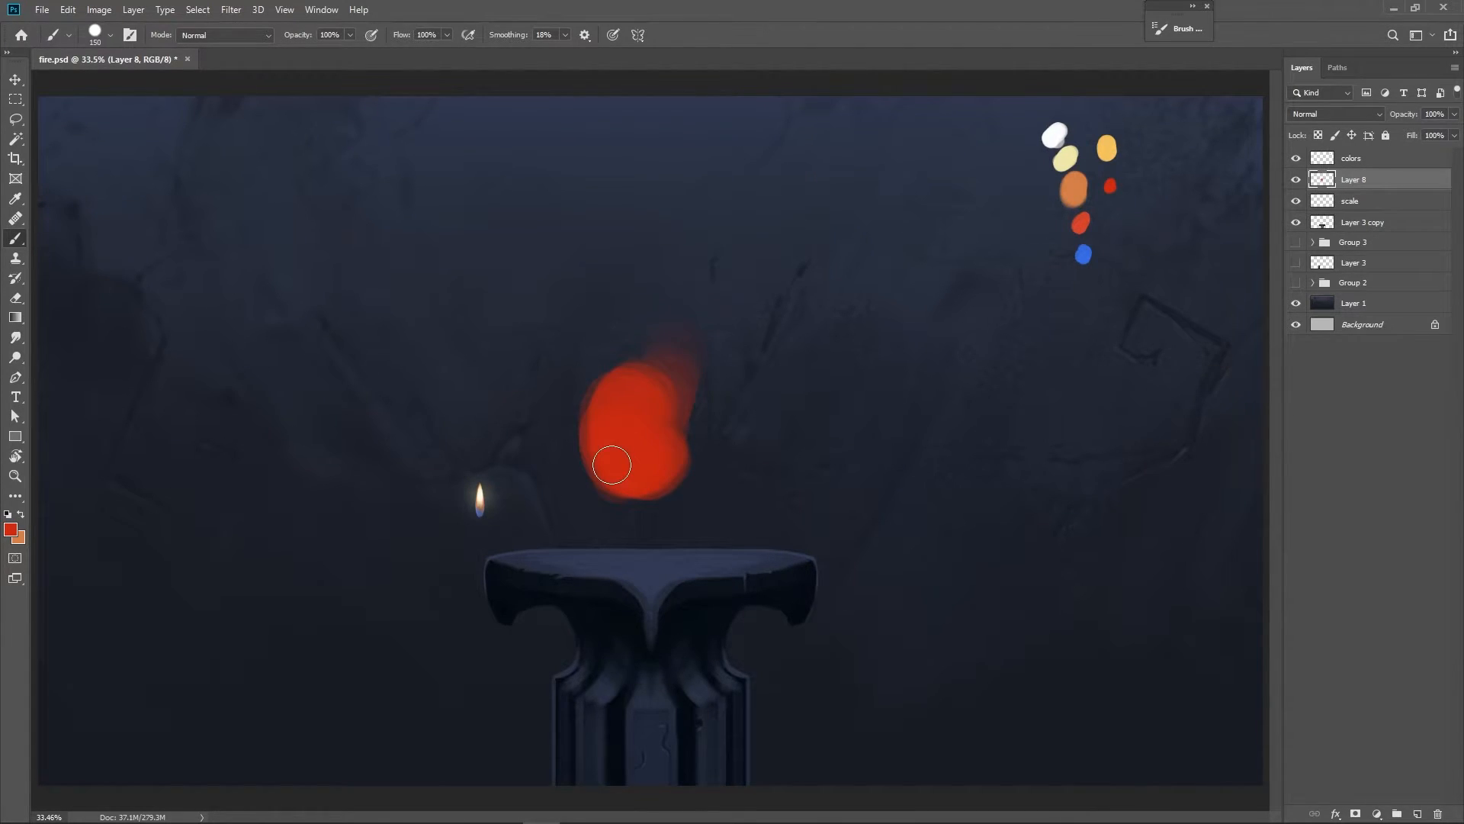
pyautogui.moveTo(612, 465)
pyautogui.mouseDown()
pyautogui.moveTo(745, 224)
pyautogui.moveTo(758, 178)
pyautogui.mouseUp()
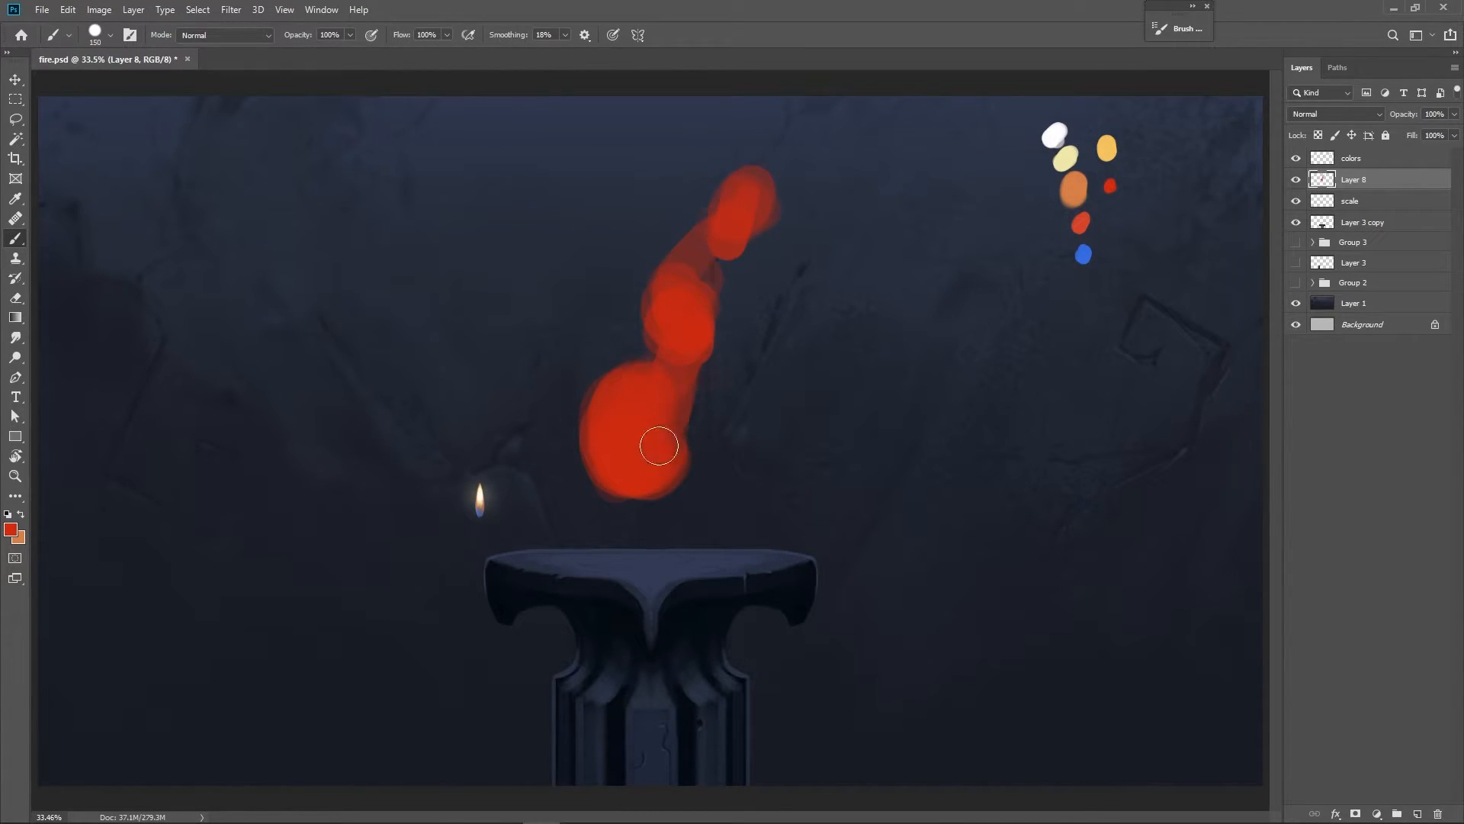
pyautogui.moveTo(686, 447)
pyautogui.mouseDown()
pyautogui.moveTo(668, 403)
pyautogui.moveTo(675, 281)
pyautogui.moveTo(748, 189)
pyautogui.moveTo(775, 213)
pyautogui.moveTo(775, 170)
pyautogui.mouseUp()
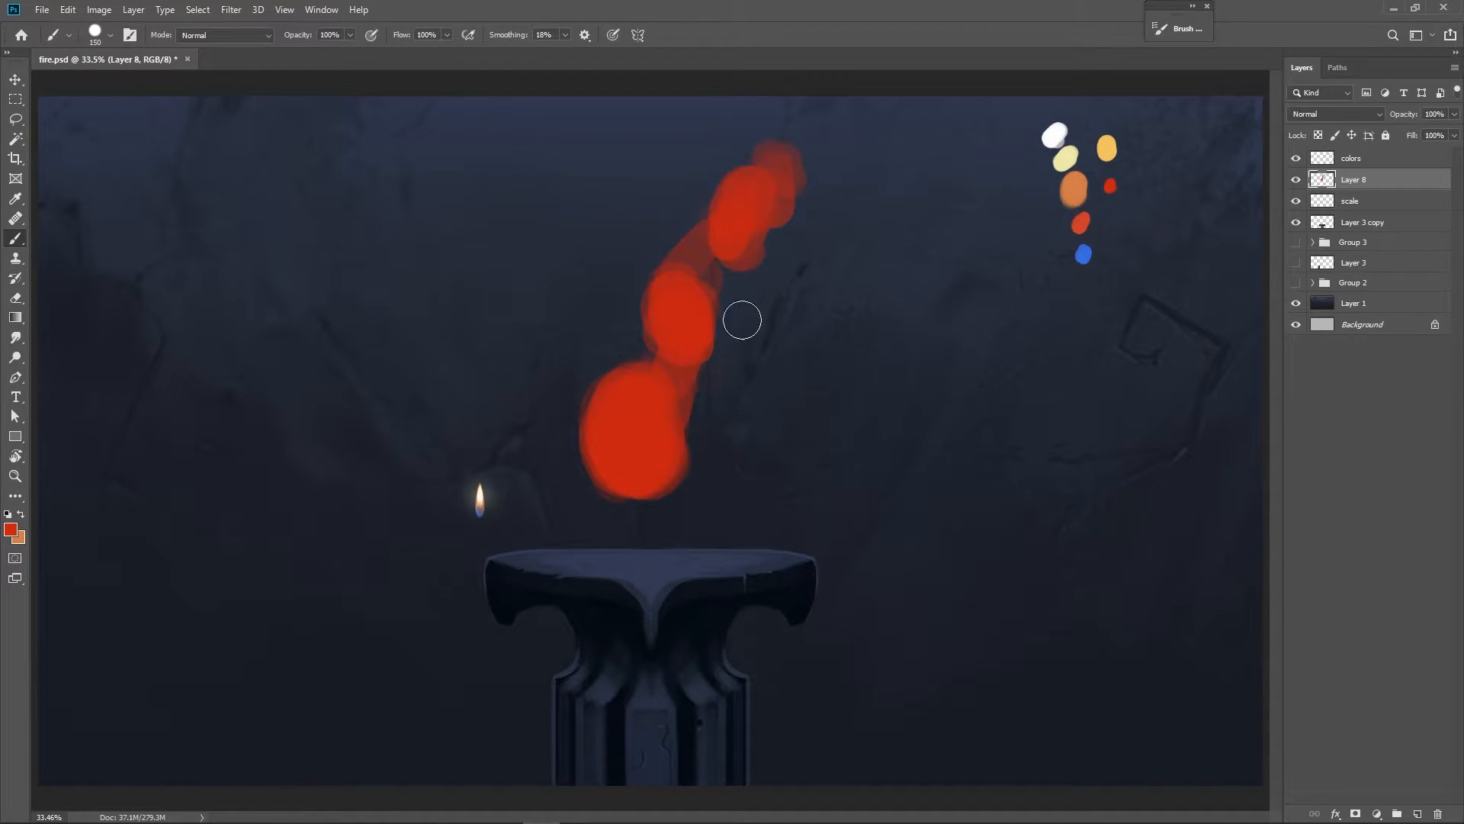
pyautogui.moveTo(726, 246)
pyautogui.mouseDown()
pyautogui.moveTo(672, 305)
pyautogui.moveTo(698, 222)
pyautogui.moveTo(678, 274)
pyautogui.moveTo(654, 245)
pyautogui.mouseUp()
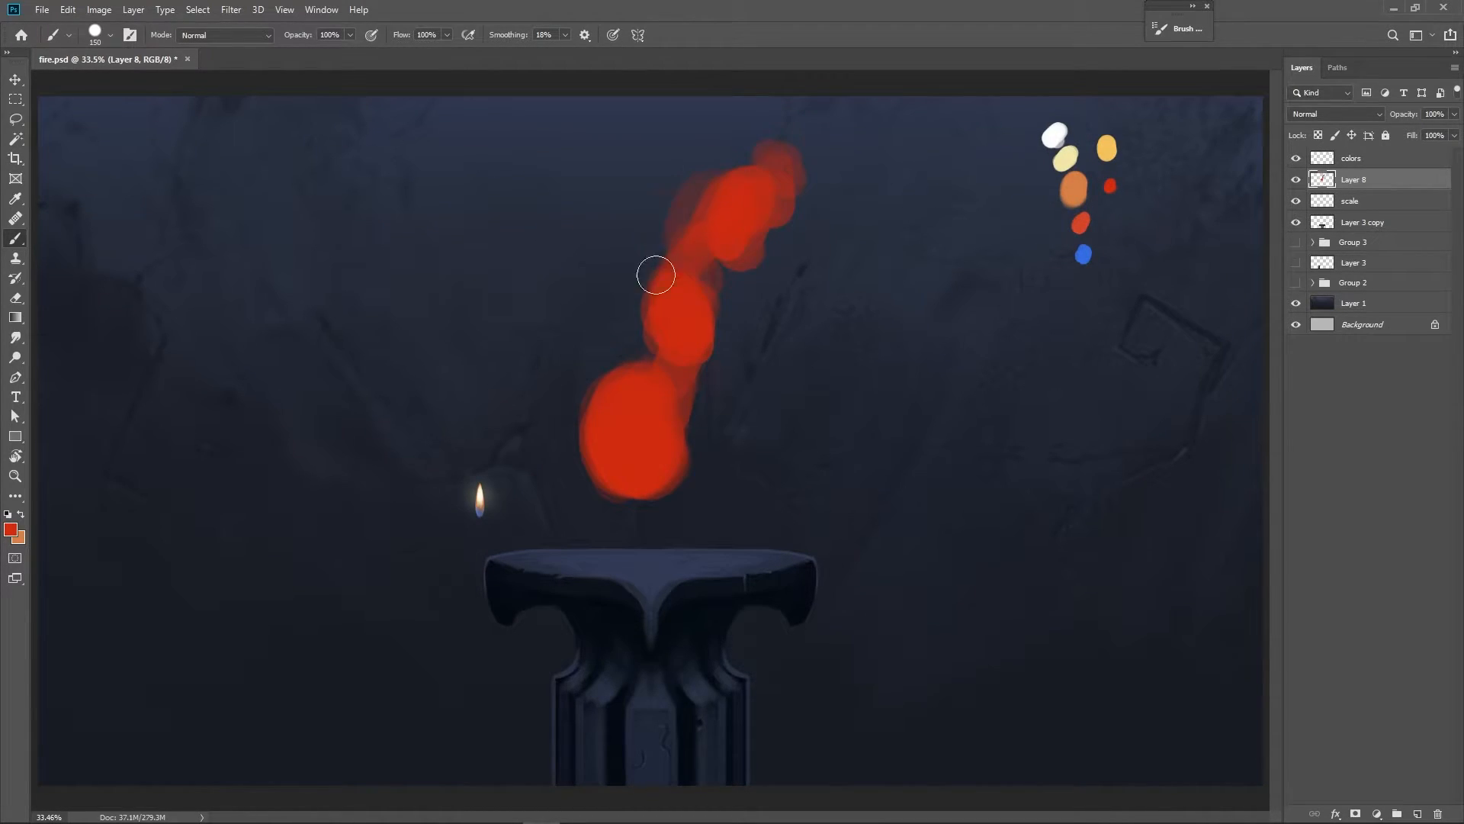
# Erase into the underside of the top blob, the left of the middle blob and the top of the flame base.
pyautogui.press('e')
pyautogui.press(']')
pyautogui.press(']')
pyautogui.press(']')
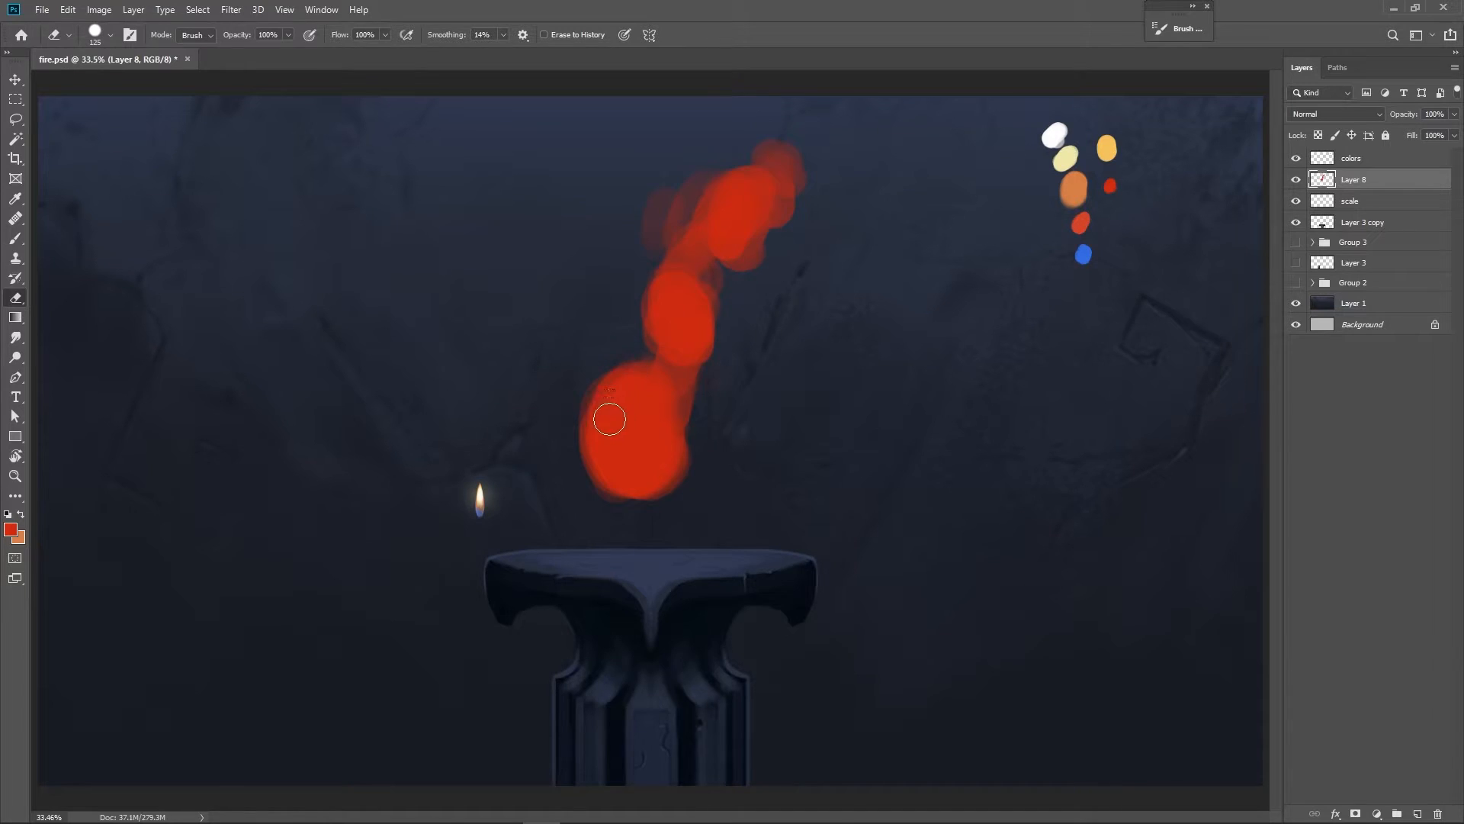
pyautogui.rightClick(613, 420)
pyautogui.click(855, 379)
pyautogui.moveTo(741, 265); pyautogui.dragTo(713, 254)
pyautogui.moveTo(621, 327)
pyautogui.mouseDown()
pyautogui.moveTo(644, 295)
pyautogui.moveTo(631, 309)
pyautogui.mouseUp()
pyautogui.moveTo(631, 363); pyautogui.dragTo(636, 412)
# Narrow the flame's neck and thin its upper wisps with a smaller eraser, going down to 70 px.
pyautogui.press('[')
pyautogui.press('[')
pyautogui.moveTo(709, 360); pyautogui.dragTo(727, 352)
pyautogui.moveTo(759, 245)
pyautogui.mouseDown()
pyautogui.moveTo(766, 211)
pyautogui.moveTo(726, 233)
pyautogui.moveTo(770, 160)
pyautogui.moveTo(749, 192)
pyautogui.moveTo(660, 241)
pyautogui.moveTo(667, 272)
pyautogui.mouseUp()
pyautogui.press('[')
pyautogui.press('[')
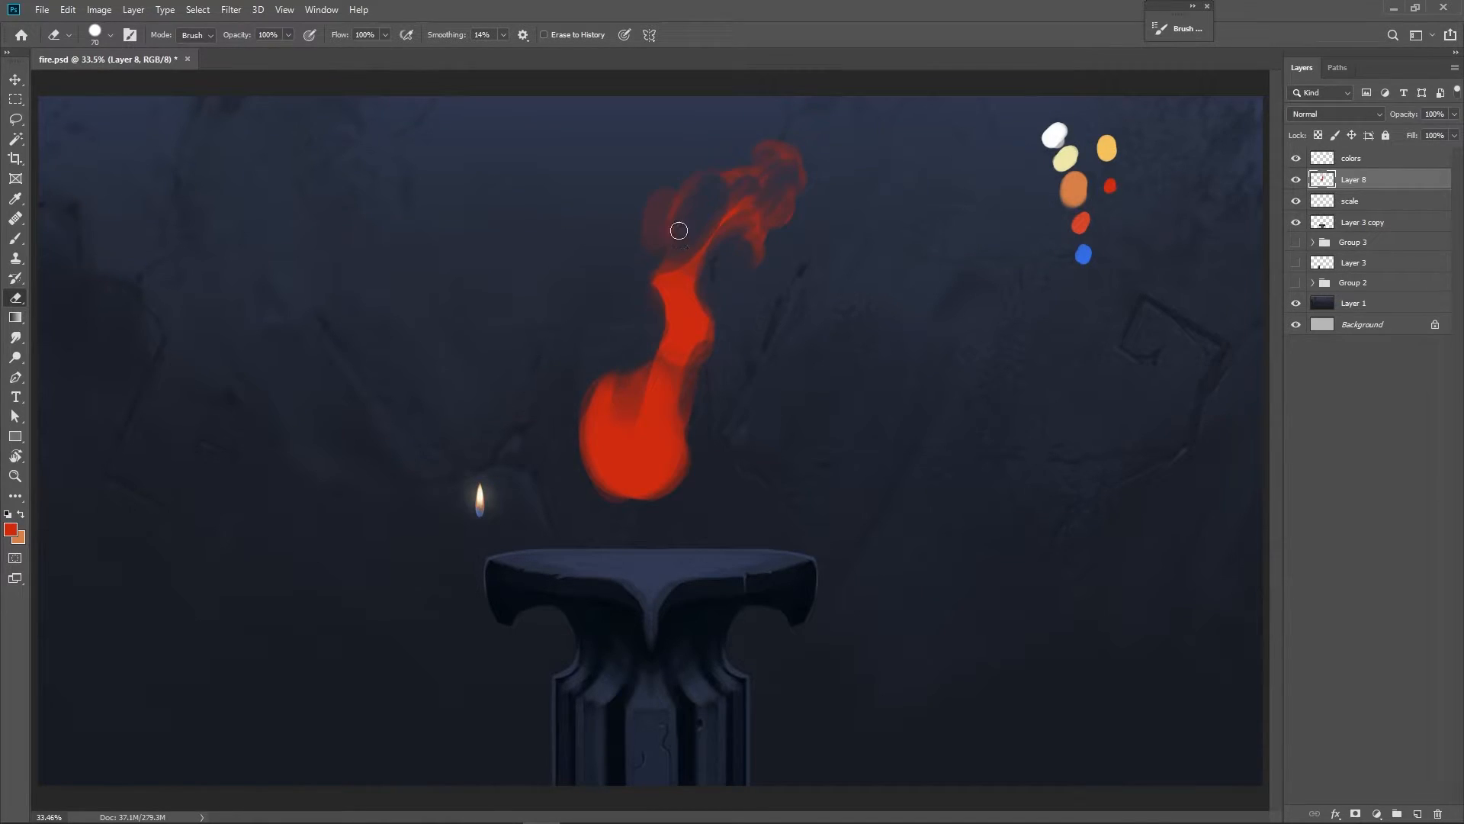
pyautogui.moveTo(668, 183)
pyautogui.mouseDown()
pyautogui.moveTo(646, 225)
pyautogui.moveTo(658, 253)
pyautogui.mouseUp()
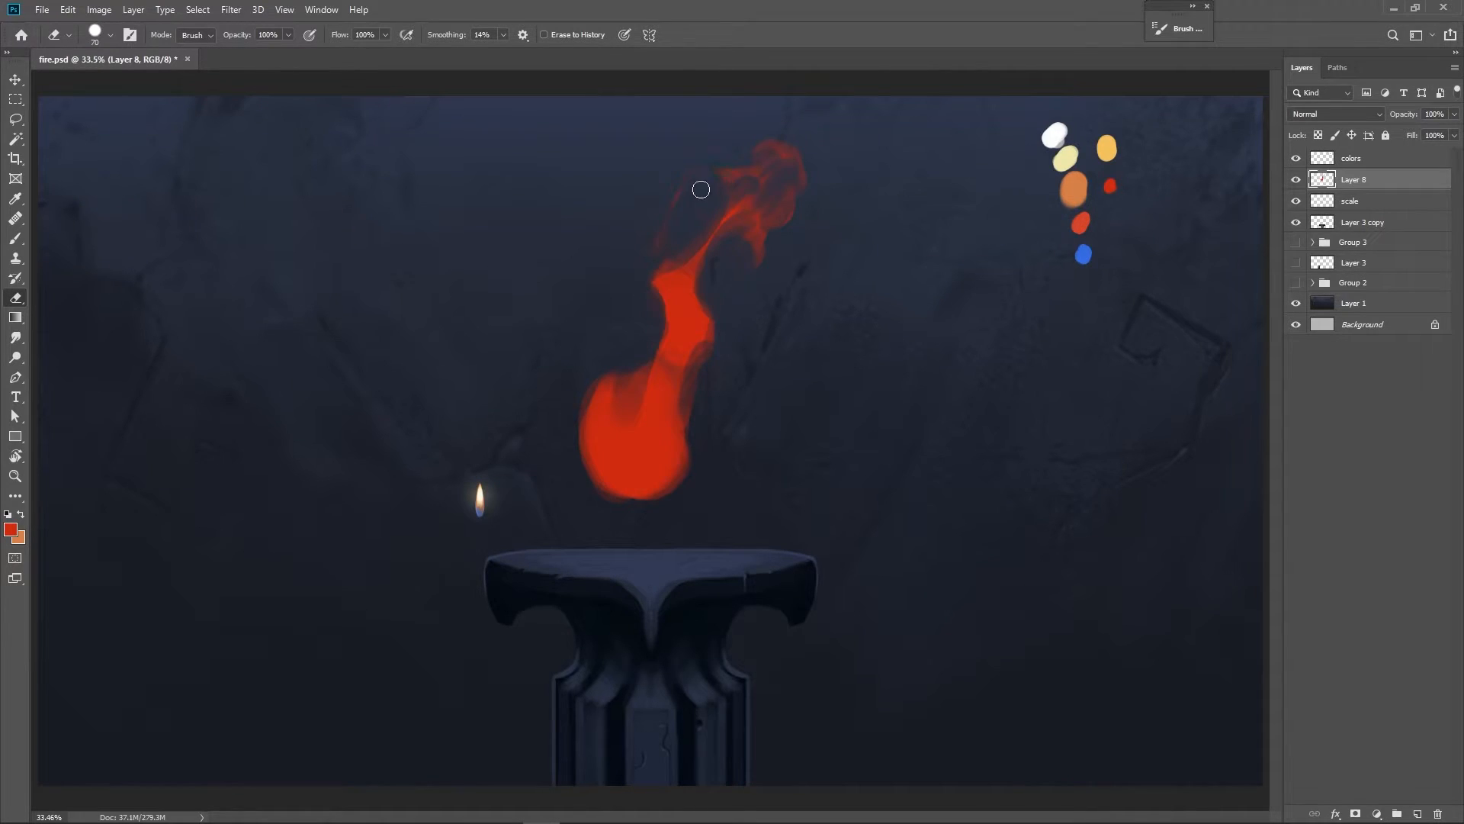
# Paint thin curling red arcs around the flame's tip with a 10 px brush.
pyautogui.press('b')
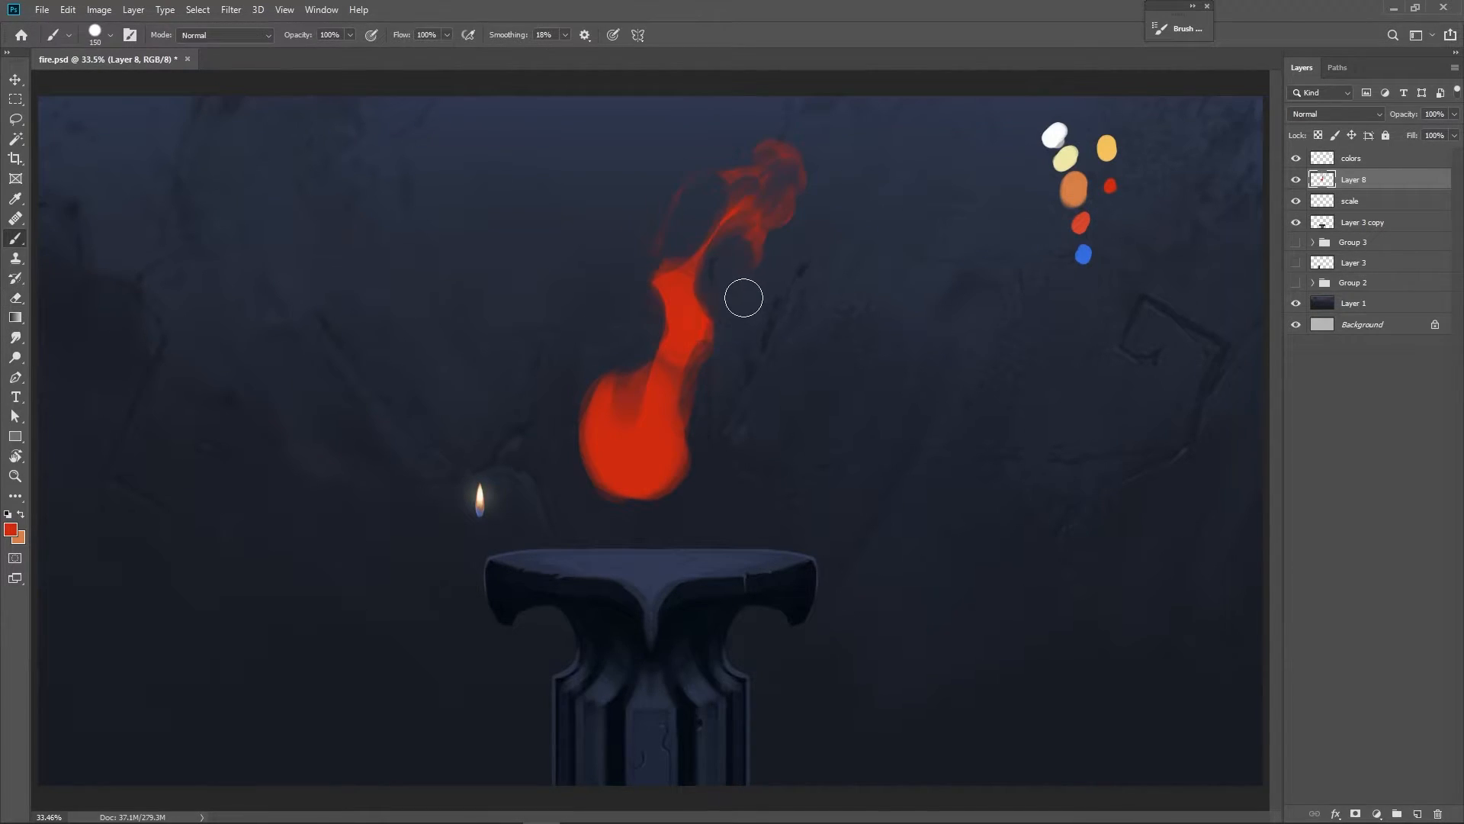
pyautogui.press('[')
pyautogui.press('[')
pyautogui.press('[')
pyautogui.press('[')
pyautogui.press('[')
pyautogui.press('e')
pyautogui.moveTo(670, 253); pyautogui.dragTo(657, 238)
pyautogui.press('b')
pyautogui.moveTo(726, 254); pyautogui.dragTo(737, 294)
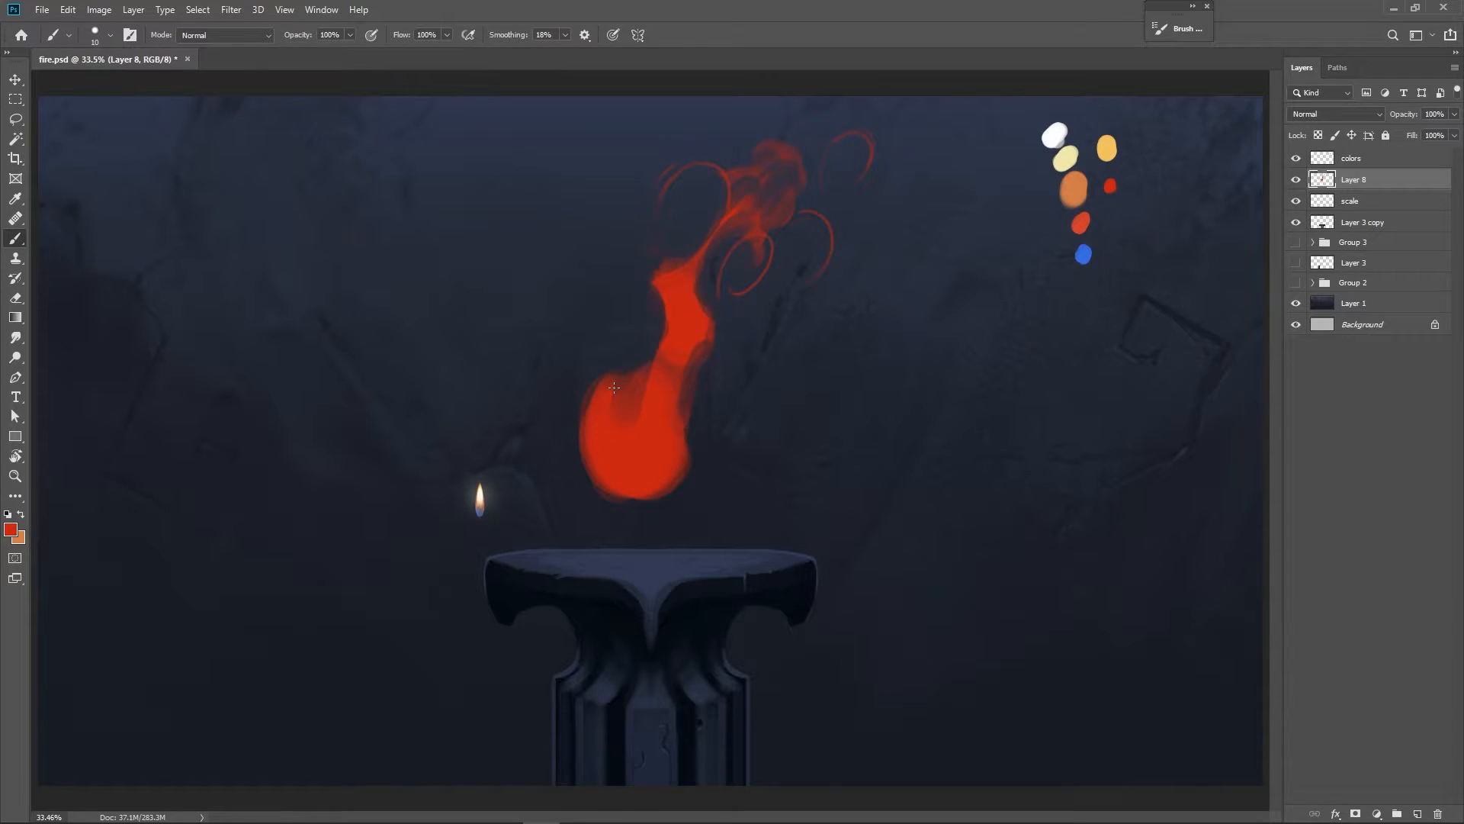
# Undo the last arc and erase the remaining thin curls around the flame's tip.
pyautogui.hotkey('ctrl', 'z')
pyautogui.press('e')
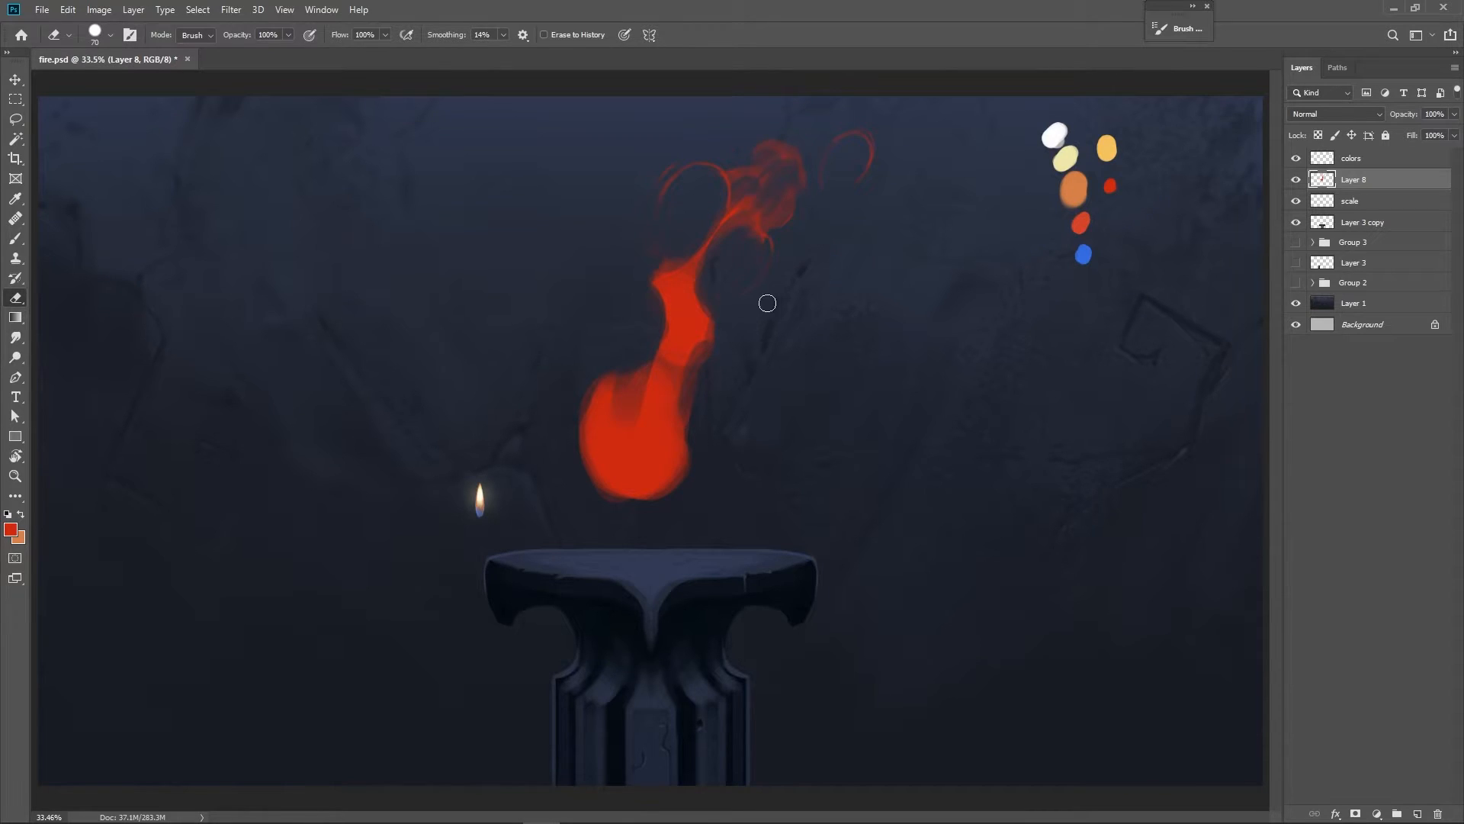
pyautogui.moveTo(878, 205)
pyautogui.mouseDown()
pyautogui.moveTo(867, 155)
pyautogui.moveTo(854, 185)
pyautogui.moveTo(812, 166)
pyautogui.moveTo(692, 213)
pyautogui.moveTo(699, 175)
pyautogui.moveTo(669, 165)
pyautogui.moveTo(656, 188)
pyautogui.moveTo(702, 161)
pyautogui.mouseUp()
pyautogui.press('[')
pyautogui.press('[')
# Paint a sharp red tongue at the flame's top with a 25 px brush and erase around and inside it.
pyautogui.press('b')
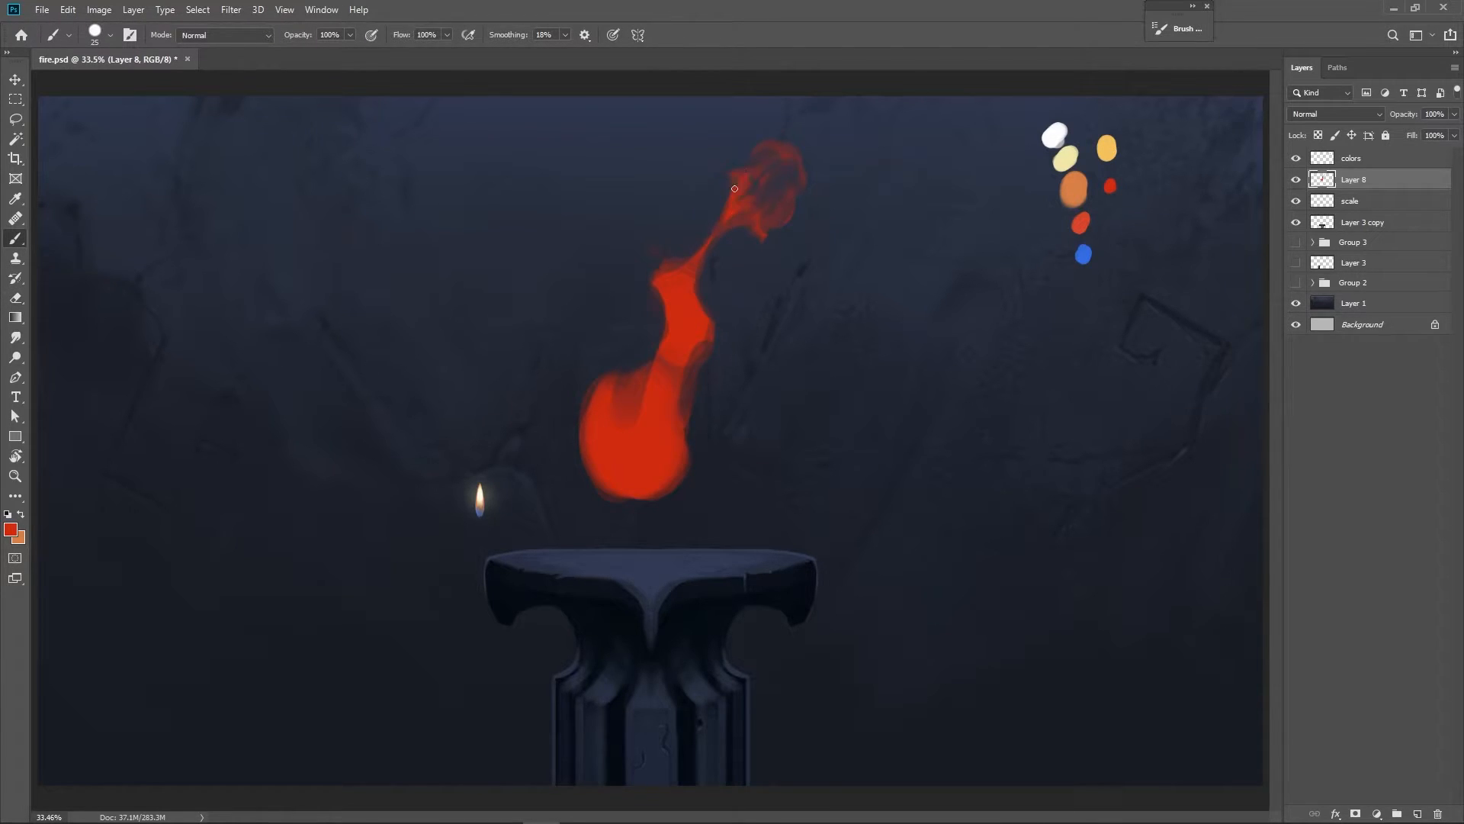
pyautogui.moveTo(753, 164); pyautogui.dragTo(777, 146)
pyautogui.press('e')
pyautogui.moveTo(737, 166)
pyautogui.mouseDown()
pyautogui.moveTo(696, 217)
pyautogui.moveTo(696, 253)
pyautogui.mouseUp()
pyautogui.moveTo(767, 179)
pyautogui.mouseDown()
pyautogui.moveTo(738, 206)
pyautogui.moveTo(736, 250)
pyautogui.moveTo(813, 202)
pyautogui.moveTo(797, 178)
pyautogui.moveTo(777, 214)
pyautogui.moveTo(804, 169)
pyautogui.mouseUp()
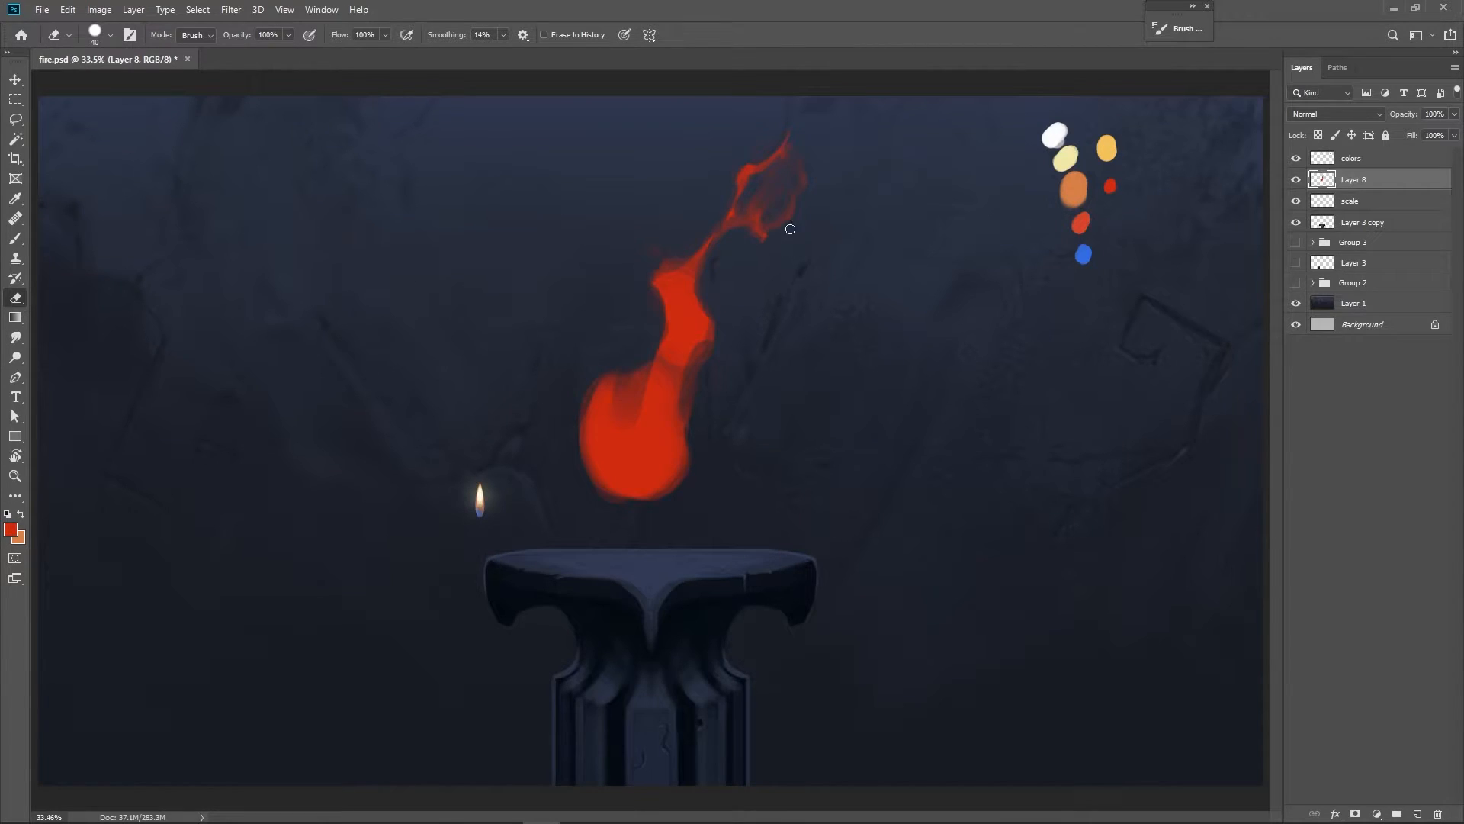
# Paint a small pointed red lick on the right side of the flame's middle with a 20 px brush.
pyautogui.press('b')
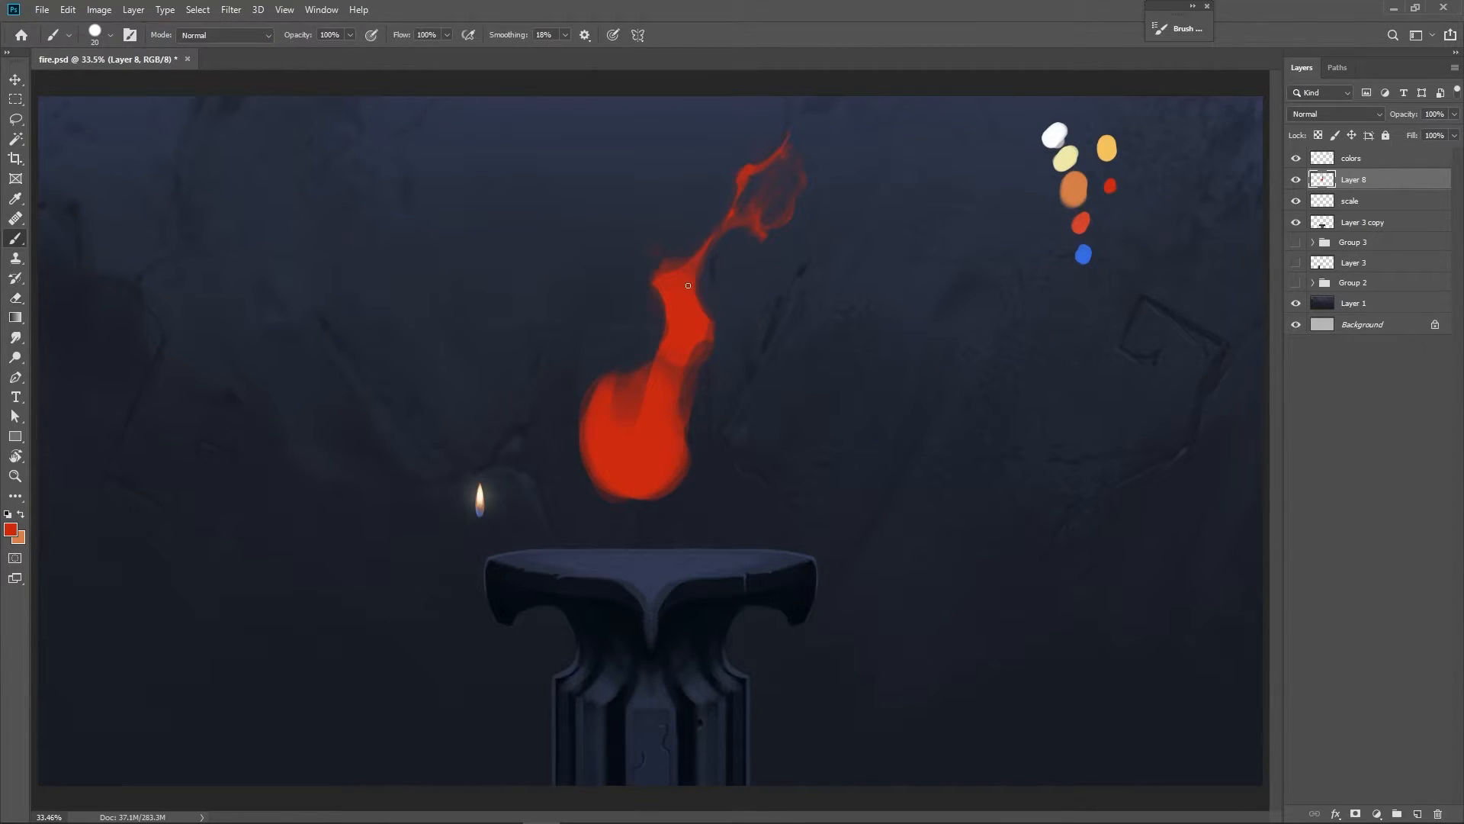
pyautogui.moveTo(720, 314); pyautogui.dragTo(731, 299)
pyautogui.press('e')
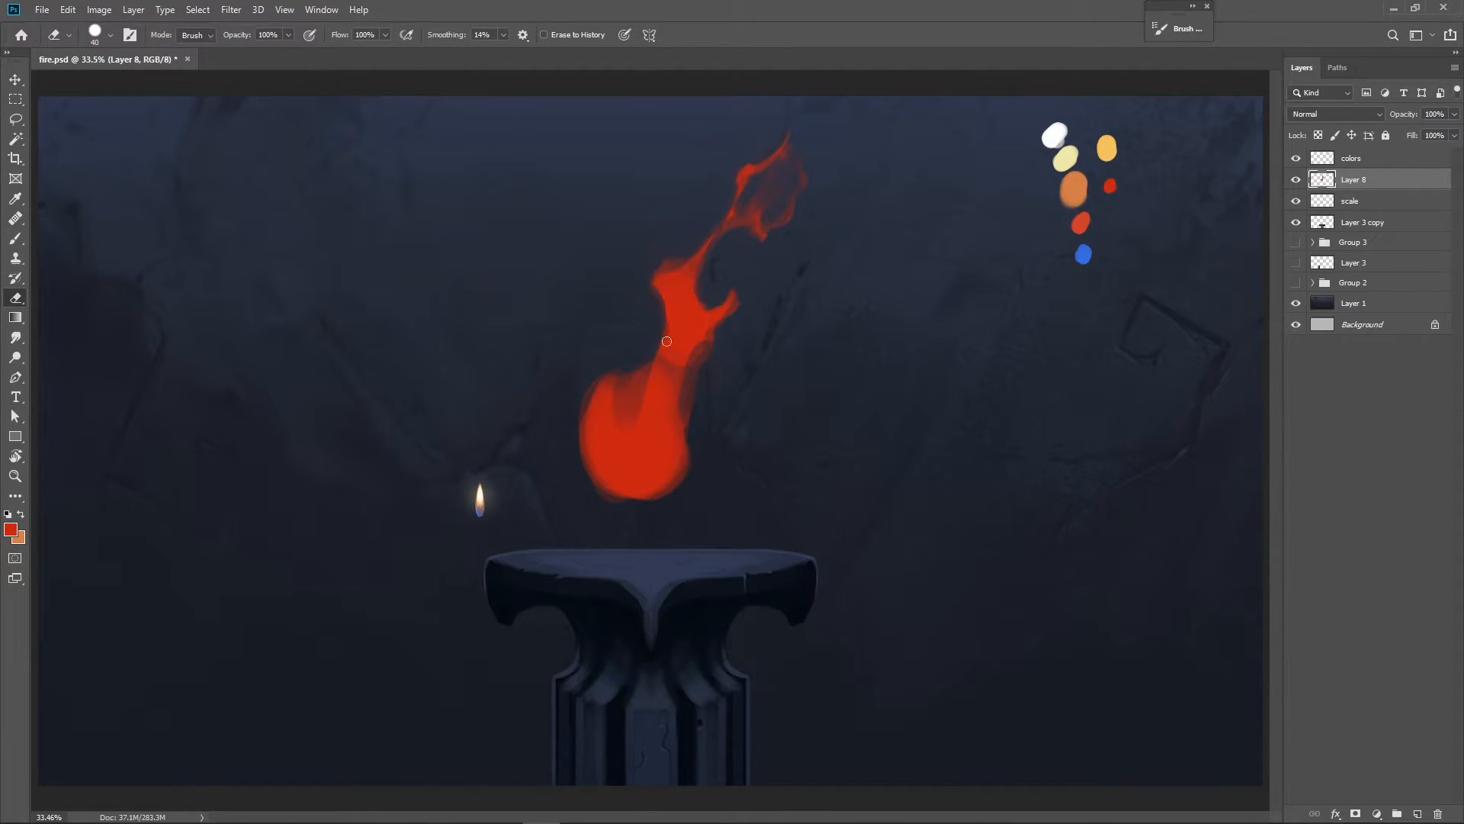
pyautogui.press('b')
pyautogui.press(']')
pyautogui.press(']')
pyautogui.moveTo(607, 359)
pyautogui.mouseDown()
pyautogui.moveTo(749, 353)
pyautogui.moveTo(676, 206)
pyautogui.moveTo(754, 207)
pyautogui.mouseUp()
pyautogui.hotkey('ctrl', 'z')
# Paint a curved tongue around the gap above the flame base and a second lick on the right with an 80 px brush.
pyautogui.press(']')
pyautogui.press(']')
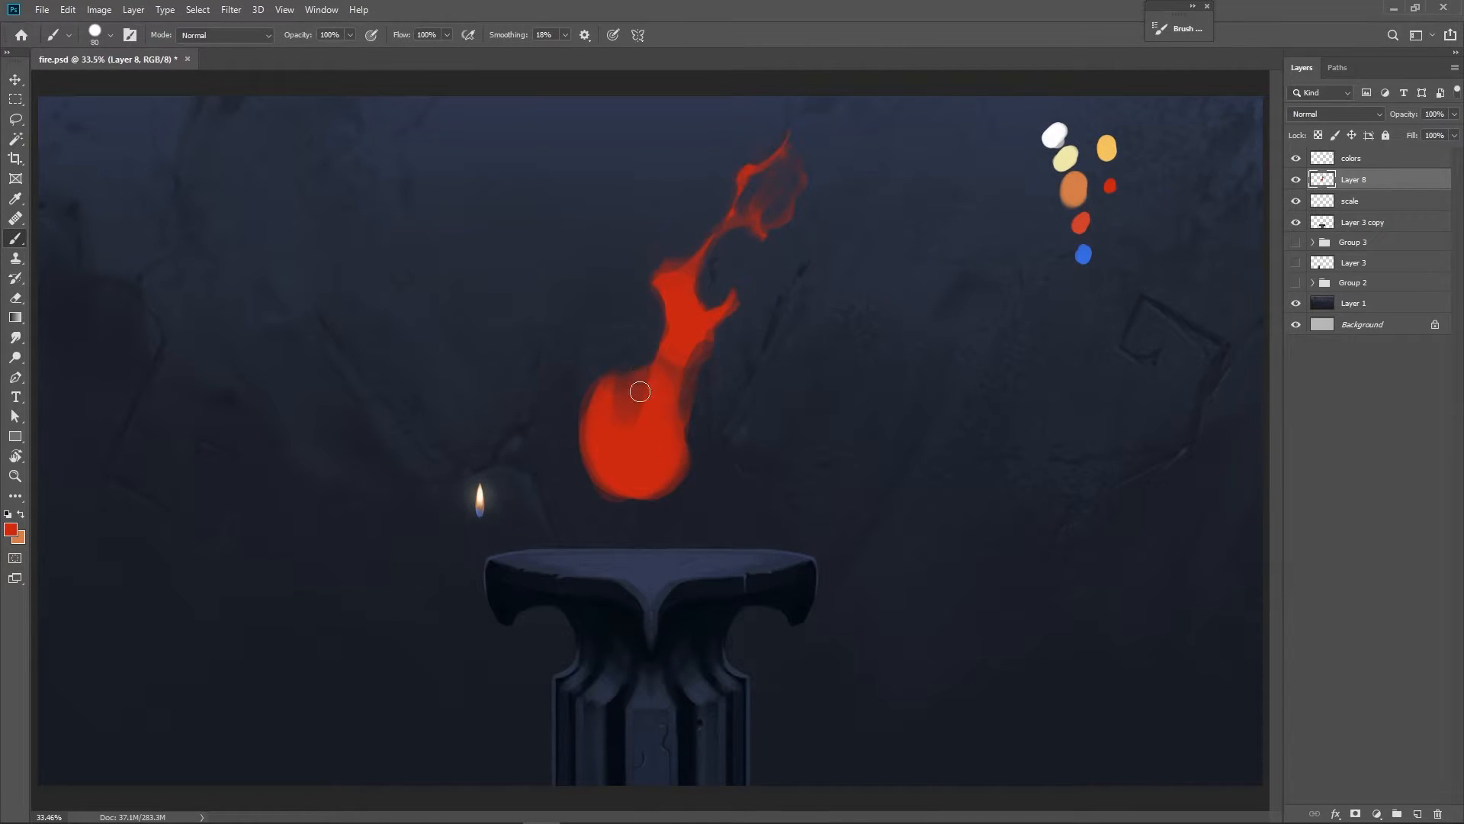
pyautogui.moveTo(651, 379)
pyautogui.mouseDown()
pyautogui.moveTo(643, 341)
pyautogui.moveTo(594, 387)
pyautogui.moveTo(694, 322)
pyautogui.moveTo(619, 367)
pyautogui.moveTo(715, 357)
pyautogui.moveTo(756, 330)
pyautogui.moveTo(704, 337)
pyautogui.moveTo(741, 331)
pyautogui.moveTo(749, 280)
pyautogui.moveTo(758, 312)
pyautogui.moveTo(731, 339)
pyautogui.moveTo(775, 327)
pyautogui.moveTo(722, 358)
pyautogui.moveTo(754, 308)
pyautogui.moveTo(730, 325)
pyautogui.moveTo(654, 335)
pyautogui.moveTo(648, 322)
pyautogui.moveTo(629, 411)
pyautogui.moveTo(652, 368)
pyautogui.moveTo(642, 400)
pyautogui.mouseUp()
pyautogui.press('e')
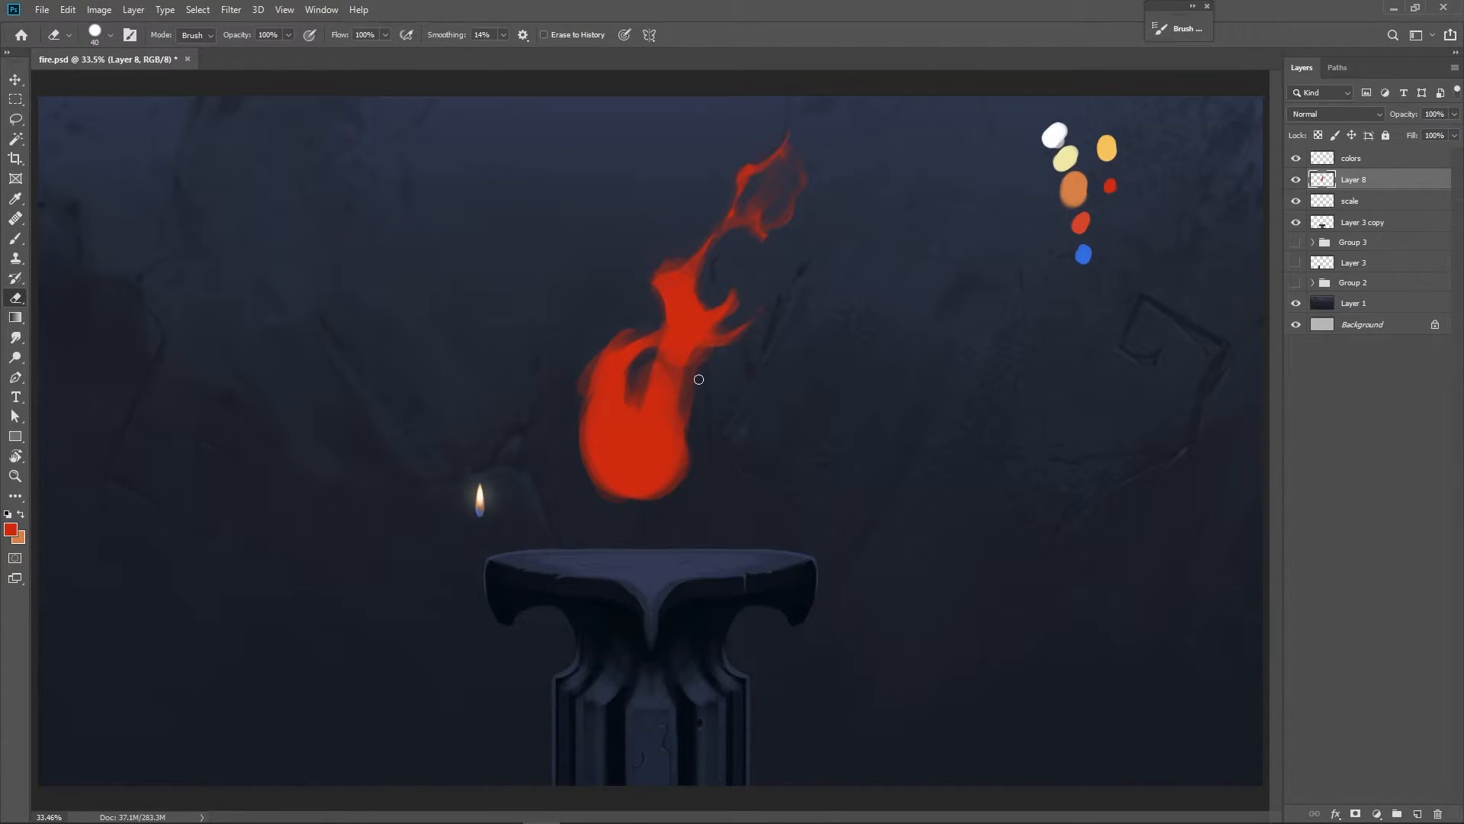
pyautogui.press('b')
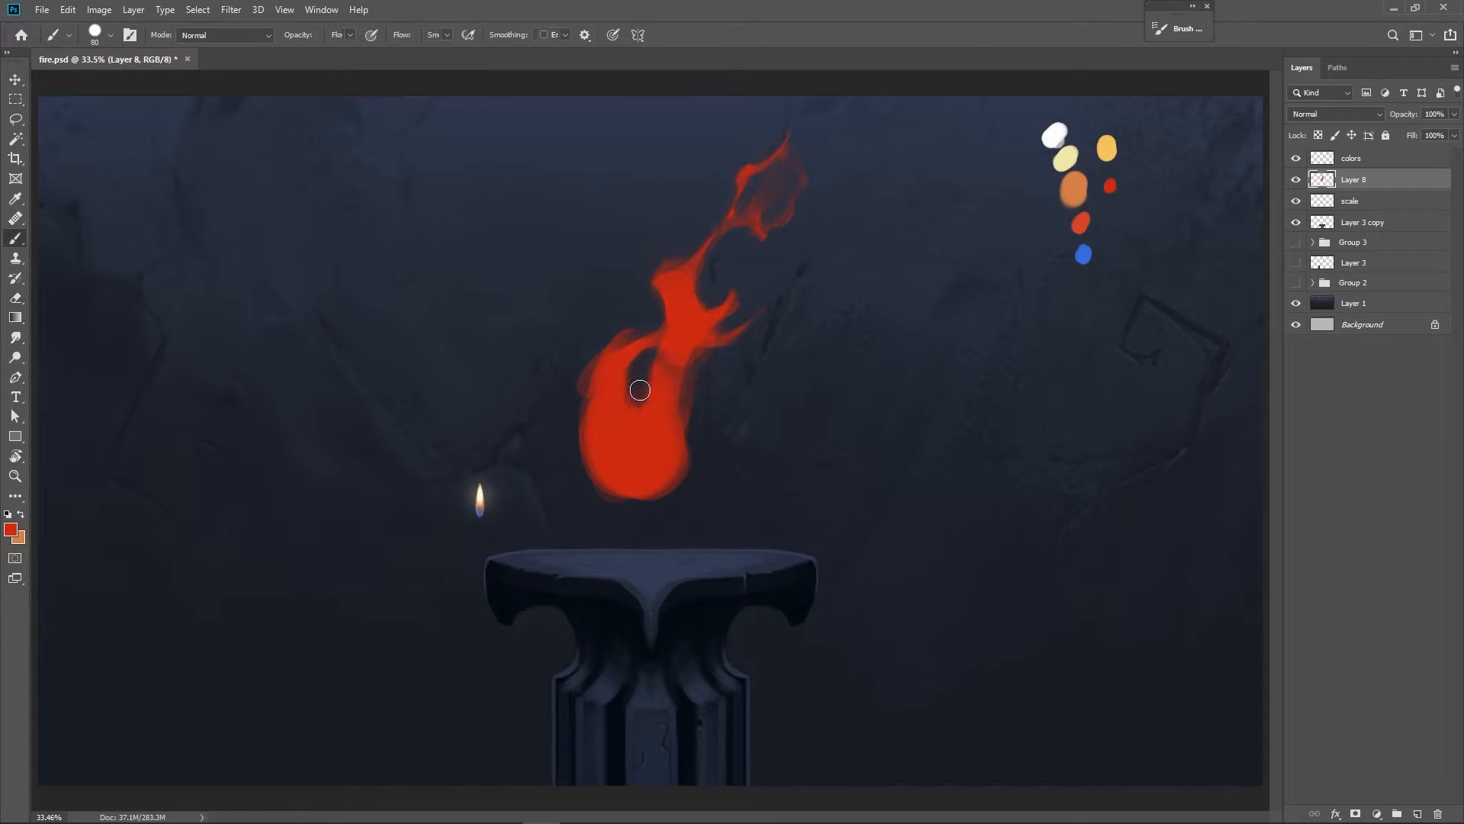
# Refine the flame base's outer left contour into a pointed shape with a 45 px brush.
pyautogui.press('[')
pyautogui.press('[')
pyautogui.press('[')
pyautogui.press('[')
pyautogui.moveTo(585, 419)
pyautogui.mouseDown()
pyautogui.moveTo(649, 314)
pyautogui.moveTo(642, 241)
pyautogui.moveTo(621, 338)
pyautogui.moveTo(589, 318)
pyautogui.moveTo(562, 376)
pyautogui.mouseUp()
# Erase the soft edges on the flame's right side and around its middle licks with a 40 px eraser.
pyautogui.press('e')
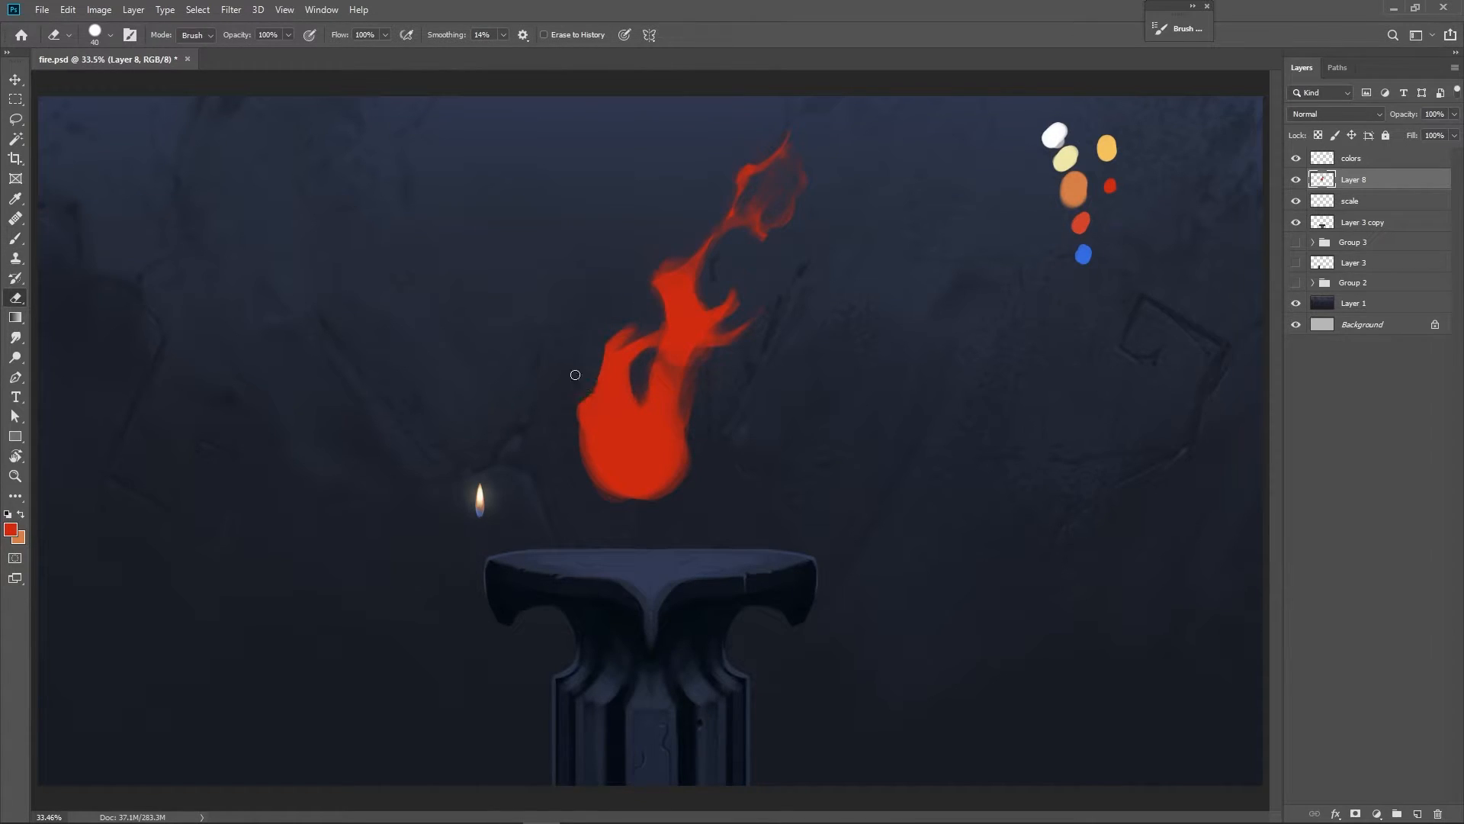
pyautogui.moveTo(711, 342)
pyautogui.mouseDown()
pyautogui.moveTo(680, 404)
pyautogui.moveTo(696, 424)
pyautogui.moveTo(698, 352)
pyautogui.mouseUp()
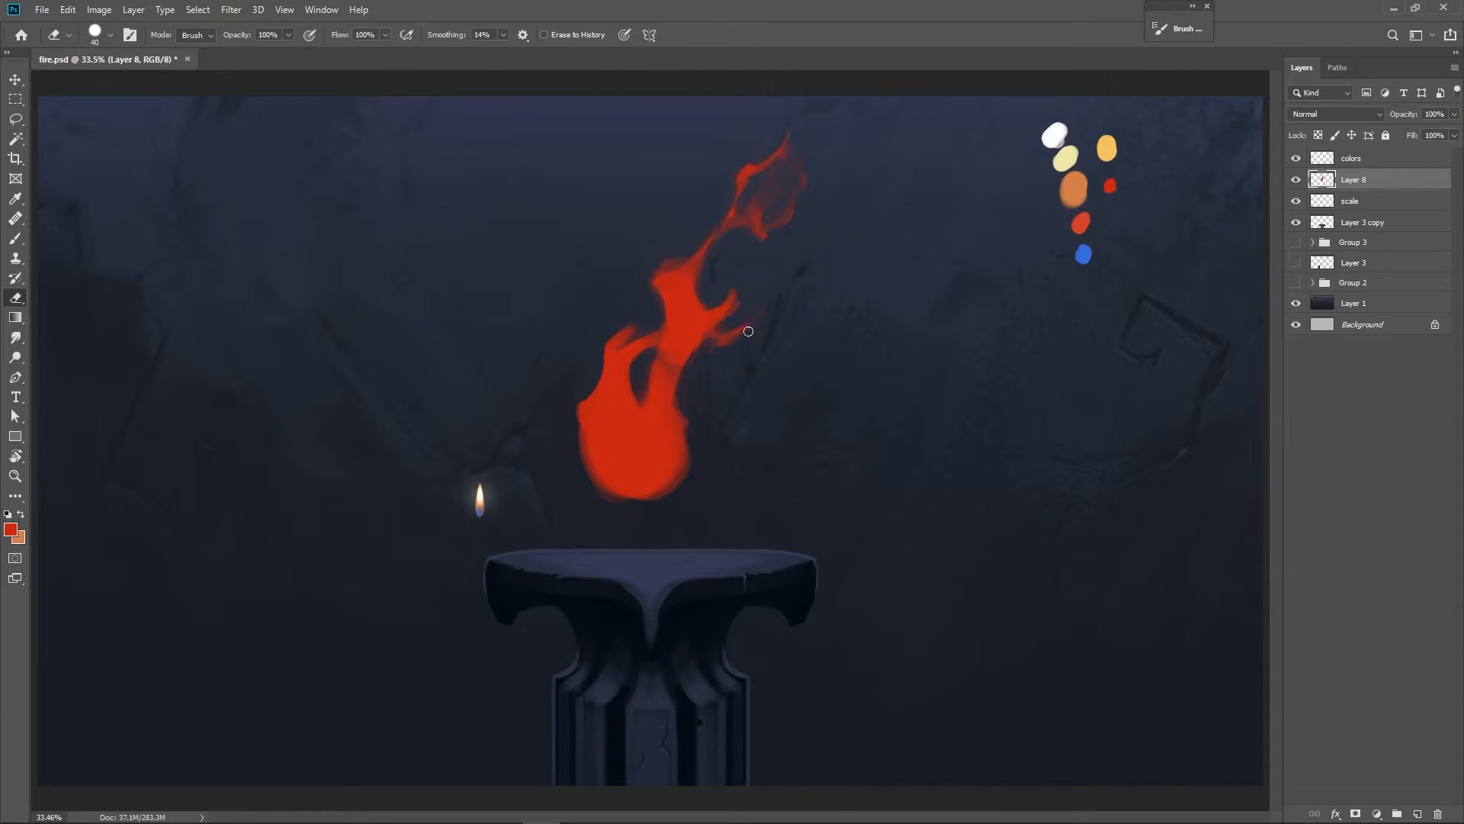
pyautogui.moveTo(732, 292)
pyautogui.mouseDown()
pyautogui.moveTo(770, 171)
pyautogui.moveTo(668, 266)
pyautogui.mouseUp()
# Strengthen the thin red neck joining the flame's middle to its tip and trim the edge with the eraser.
pyautogui.press('b')
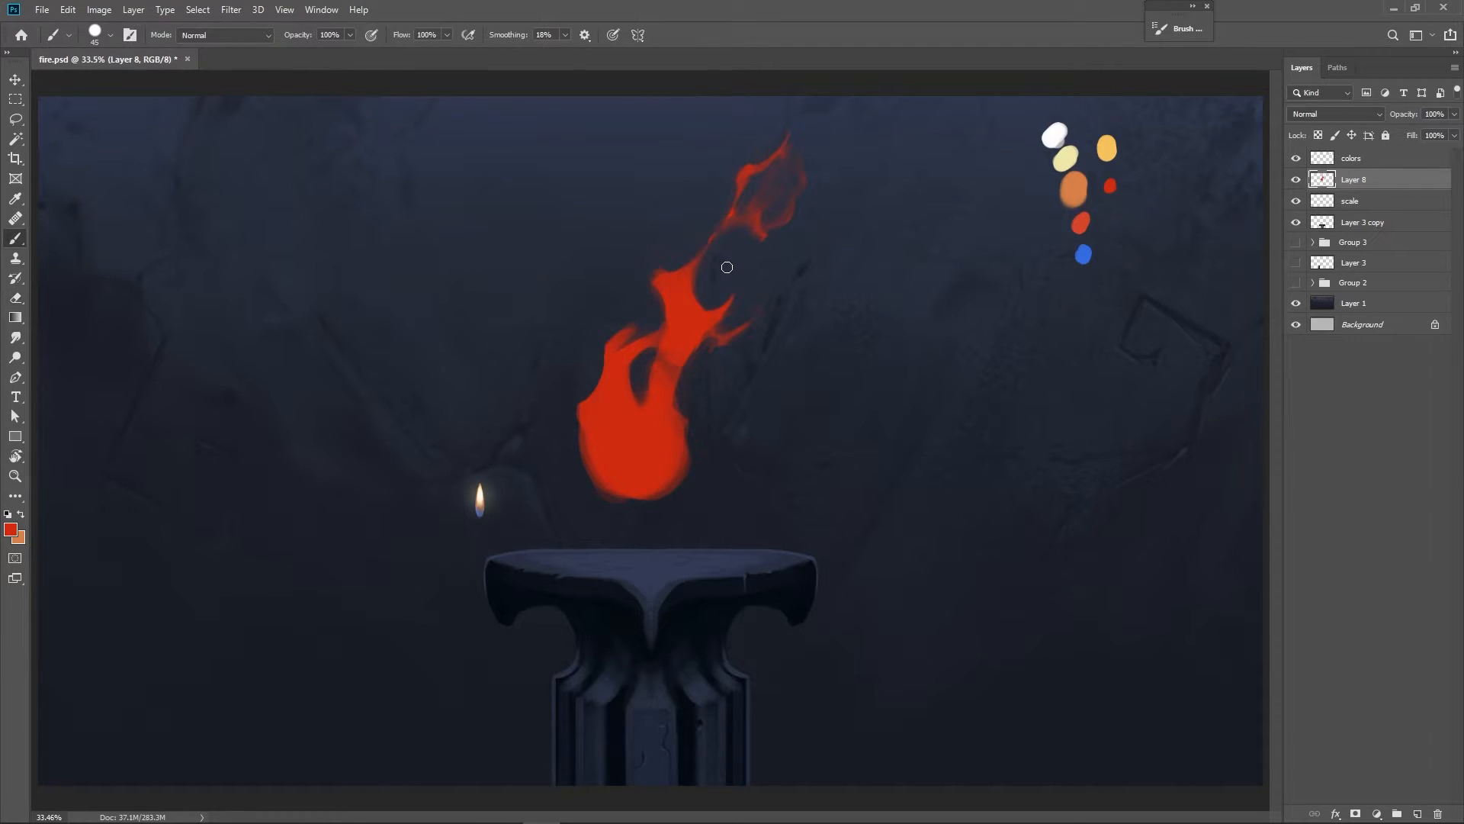
pyautogui.moveTo(674, 277); pyautogui.dragTo(731, 206)
pyautogui.press('e')
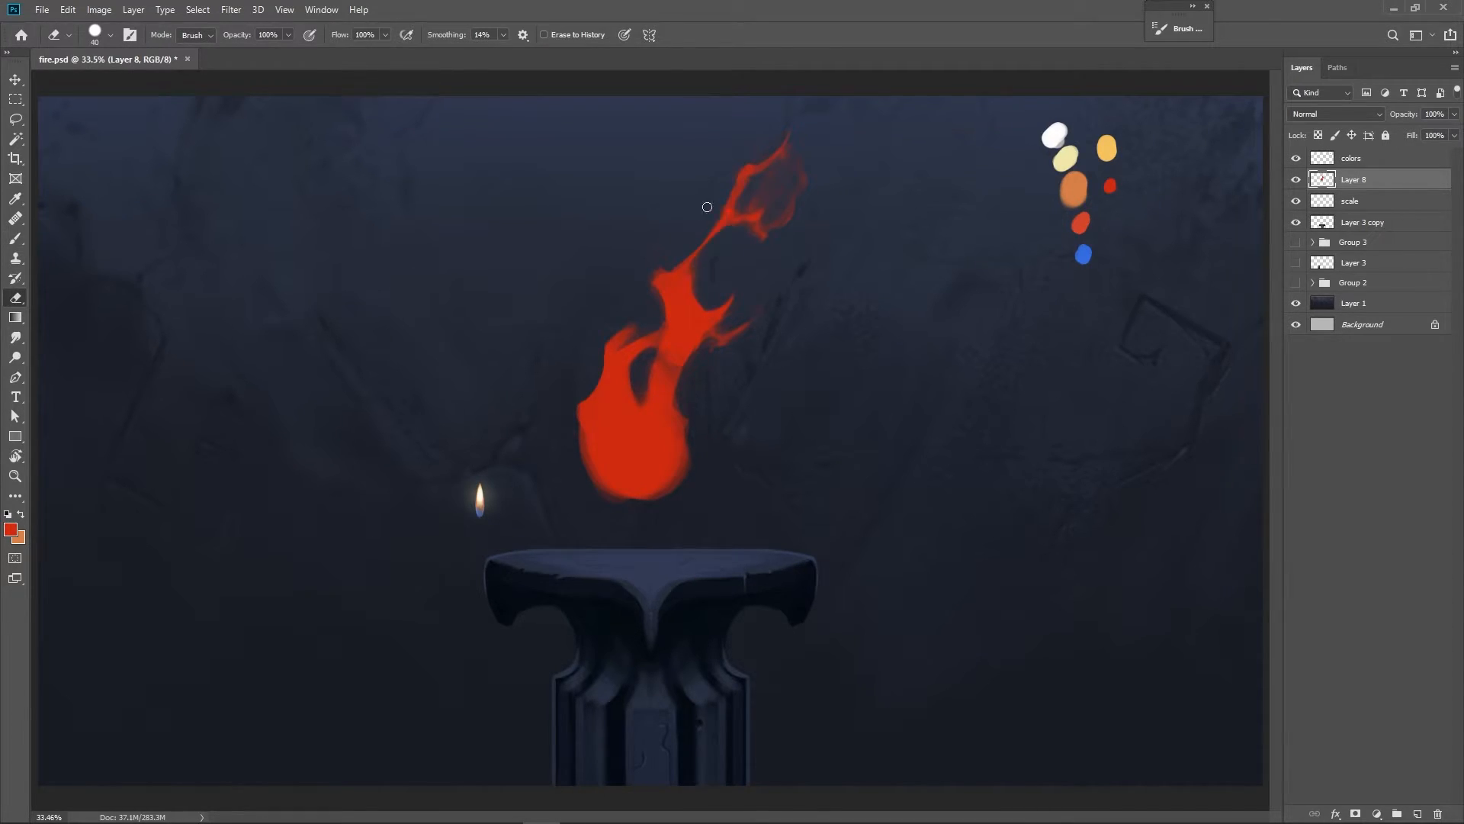
pyautogui.moveTo(685, 282); pyautogui.dragTo(692, 299)
# Paint a red tongue along the base's right side and small detached flicks at its left and near the tip.
pyautogui.press('b')
pyautogui.press(']')
pyautogui.press('[')
pyautogui.moveTo(691, 359)
pyautogui.mouseDown()
pyautogui.moveTo(690, 450)
pyautogui.moveTo(704, 458)
pyautogui.moveTo(710, 407)
pyautogui.moveTo(685, 476)
pyautogui.mouseUp()
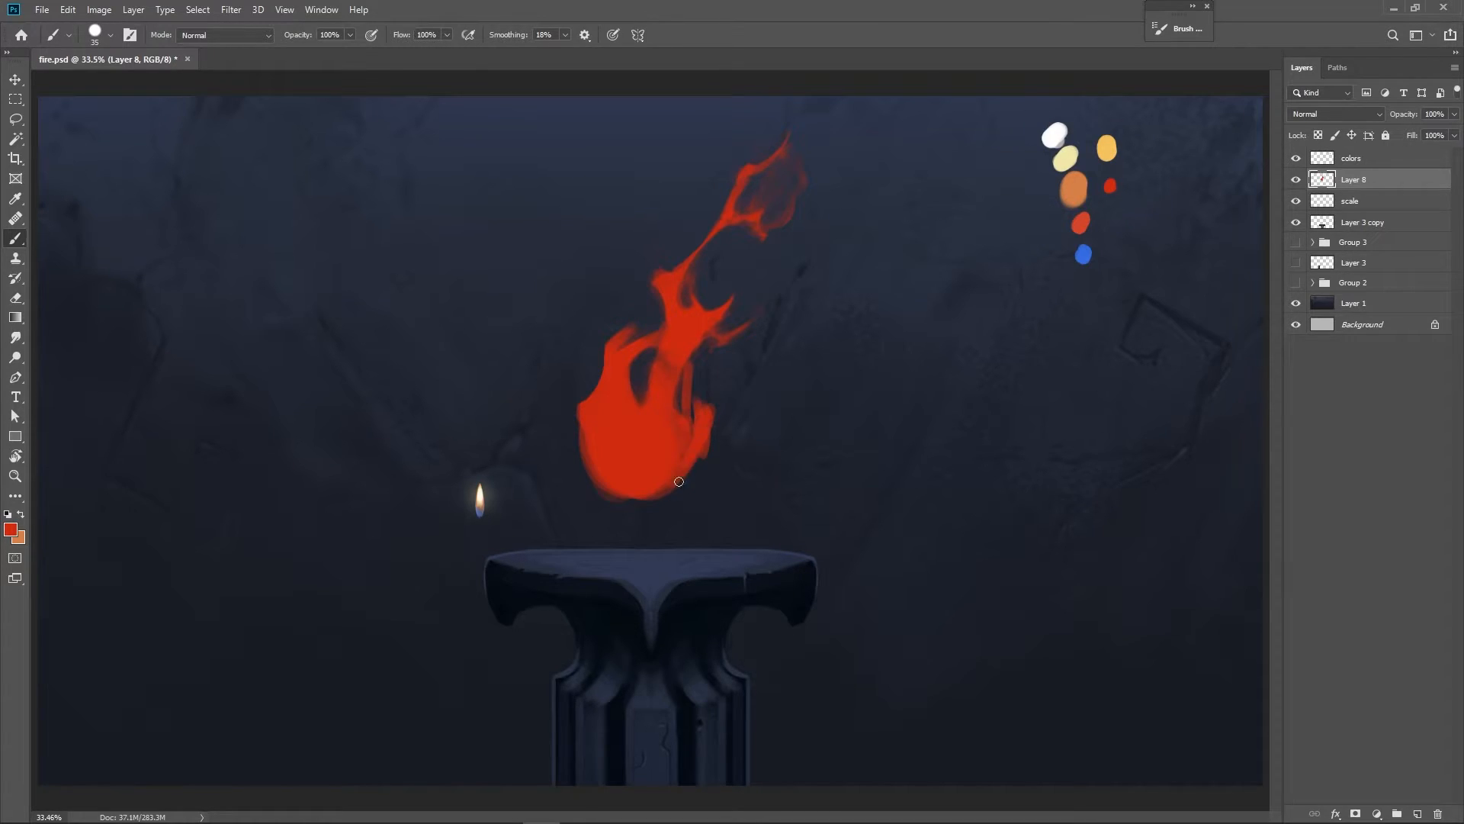
pyautogui.moveTo(579, 394); pyautogui.dragTo(584, 384)
pyautogui.press('[')
# Thin the left flick and right tongue, and carve a dark hollow into the bottom of the flame base with the eraser.
pyautogui.press('e')
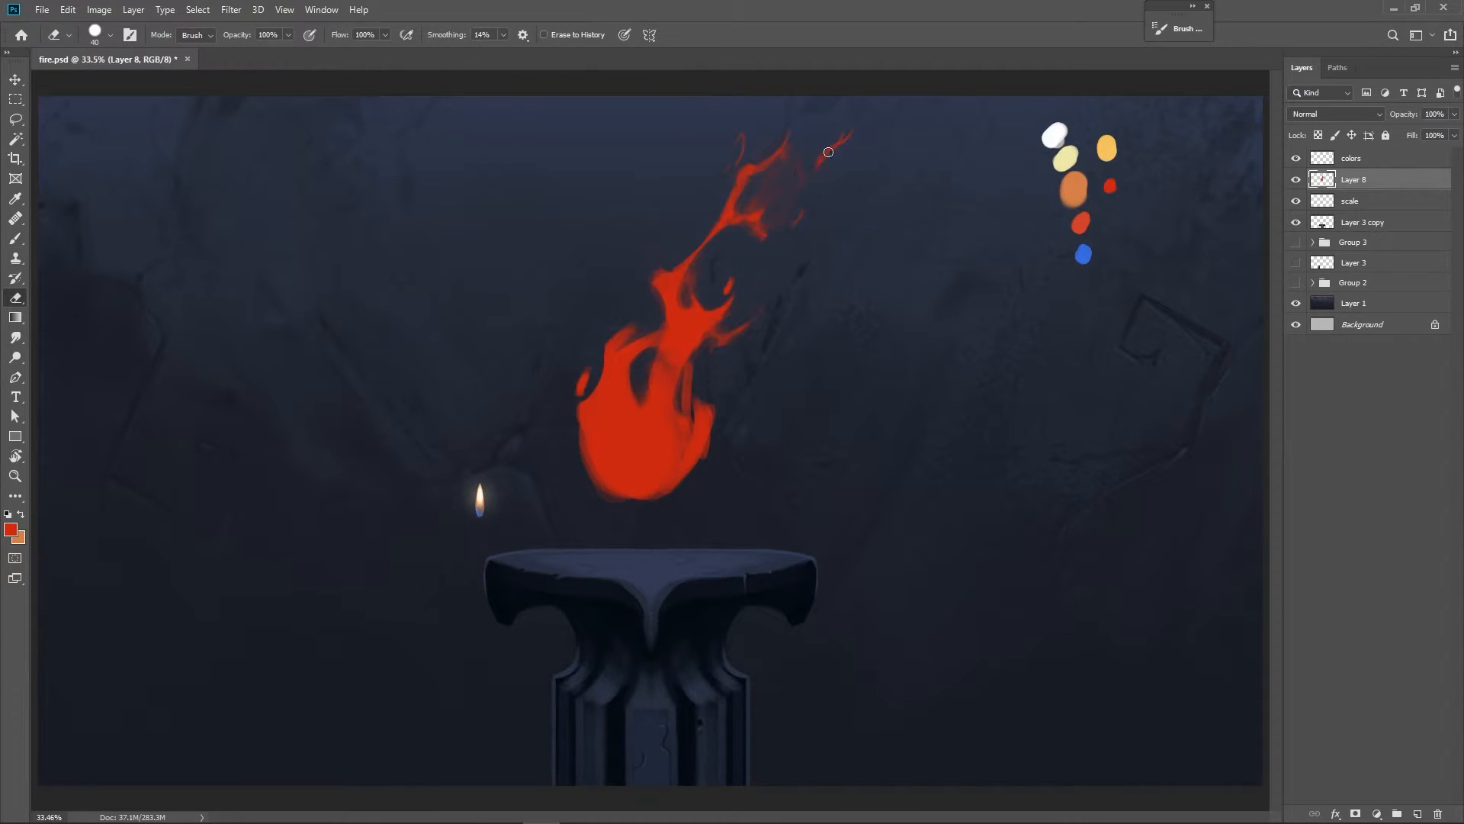
pyautogui.moveTo(595, 359); pyautogui.dragTo(583, 391)
pyautogui.moveTo(720, 421)
pyautogui.mouseDown()
pyautogui.moveTo(692, 389)
pyautogui.moveTo(703, 428)
pyautogui.moveTo(692, 402)
pyautogui.moveTo(718, 357)
pyautogui.moveTo(700, 420)
pyautogui.moveTo(721, 427)
pyautogui.moveTo(699, 477)
pyautogui.moveTo(725, 418)
pyautogui.mouseUp()
pyautogui.moveTo(650, 483)
pyautogui.mouseDown()
pyautogui.moveTo(611, 444)
pyautogui.moveTo(609, 466)
pyautogui.moveTo(643, 481)
pyautogui.moveTo(617, 505)
pyautogui.moveTo(601, 433)
pyautogui.moveTo(619, 507)
pyautogui.moveTo(646, 496)
pyautogui.mouseUp()
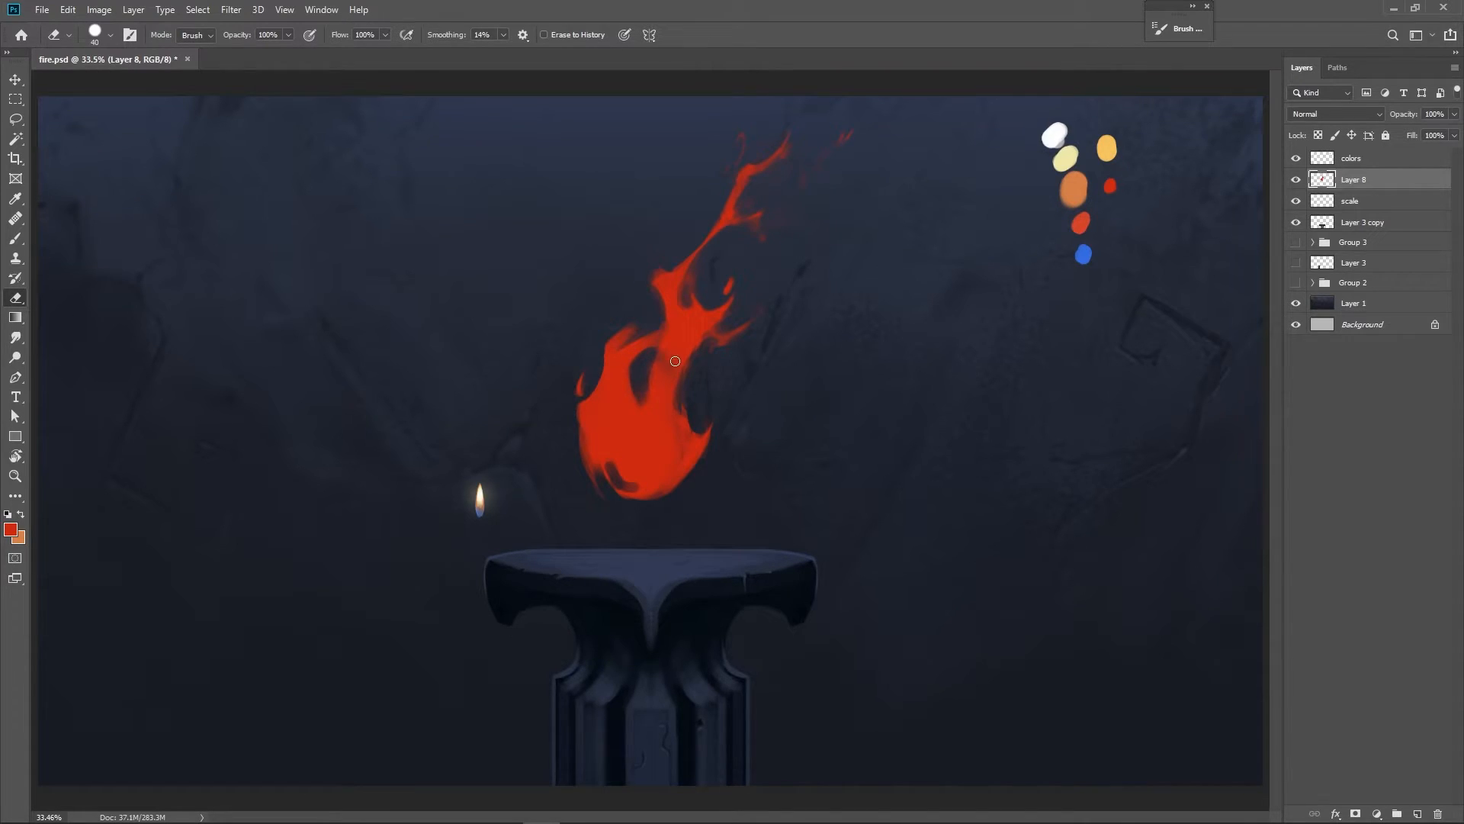
pyautogui.press('b')
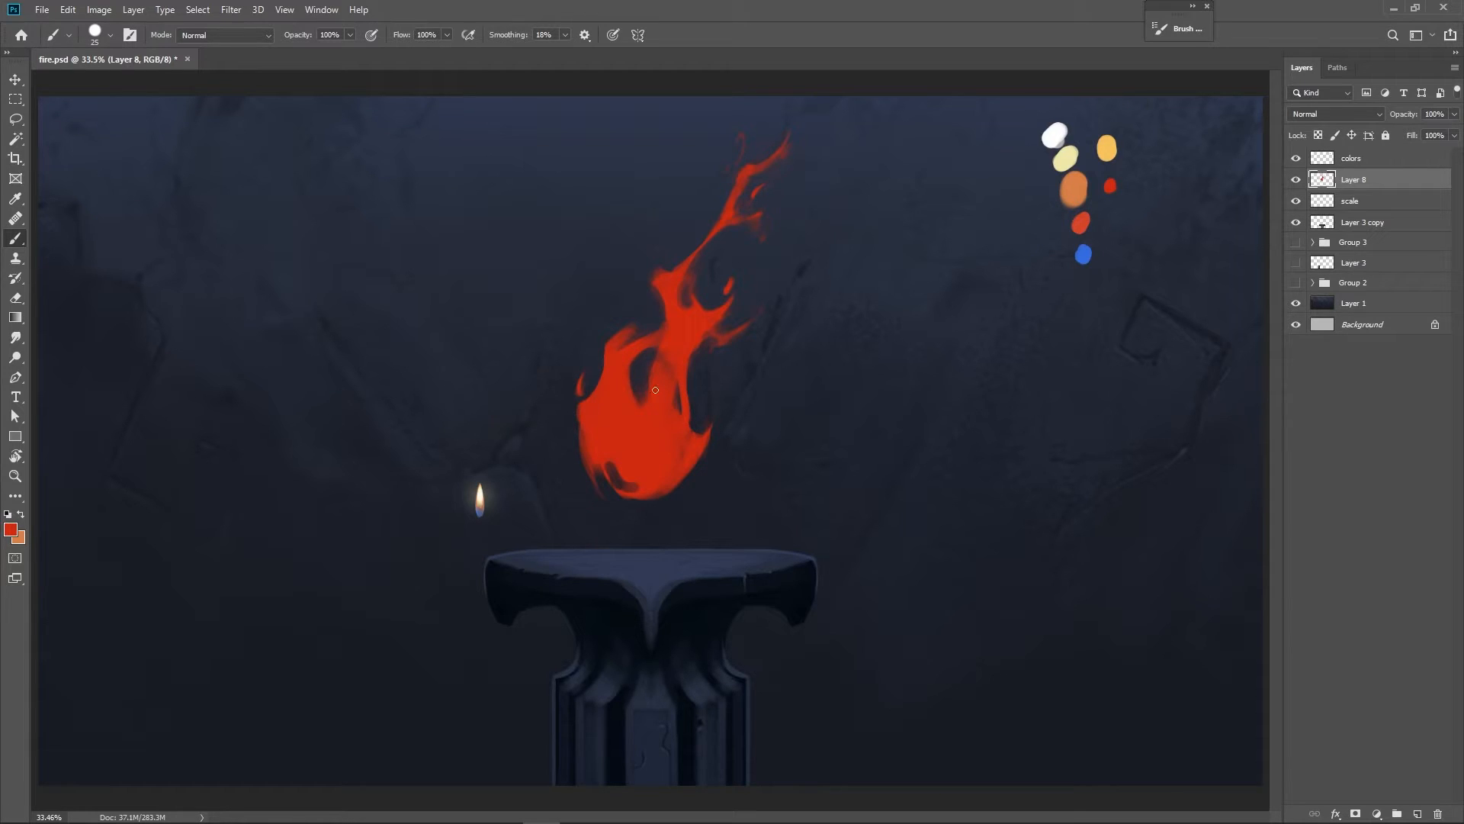
# Fill the dark gap in the flame's middle with a 40 px red brush, and carve its right side inward with the eraser.
pyautogui.press(']')
pyautogui.press(']')
pyautogui.press(']')
pyautogui.press('e')
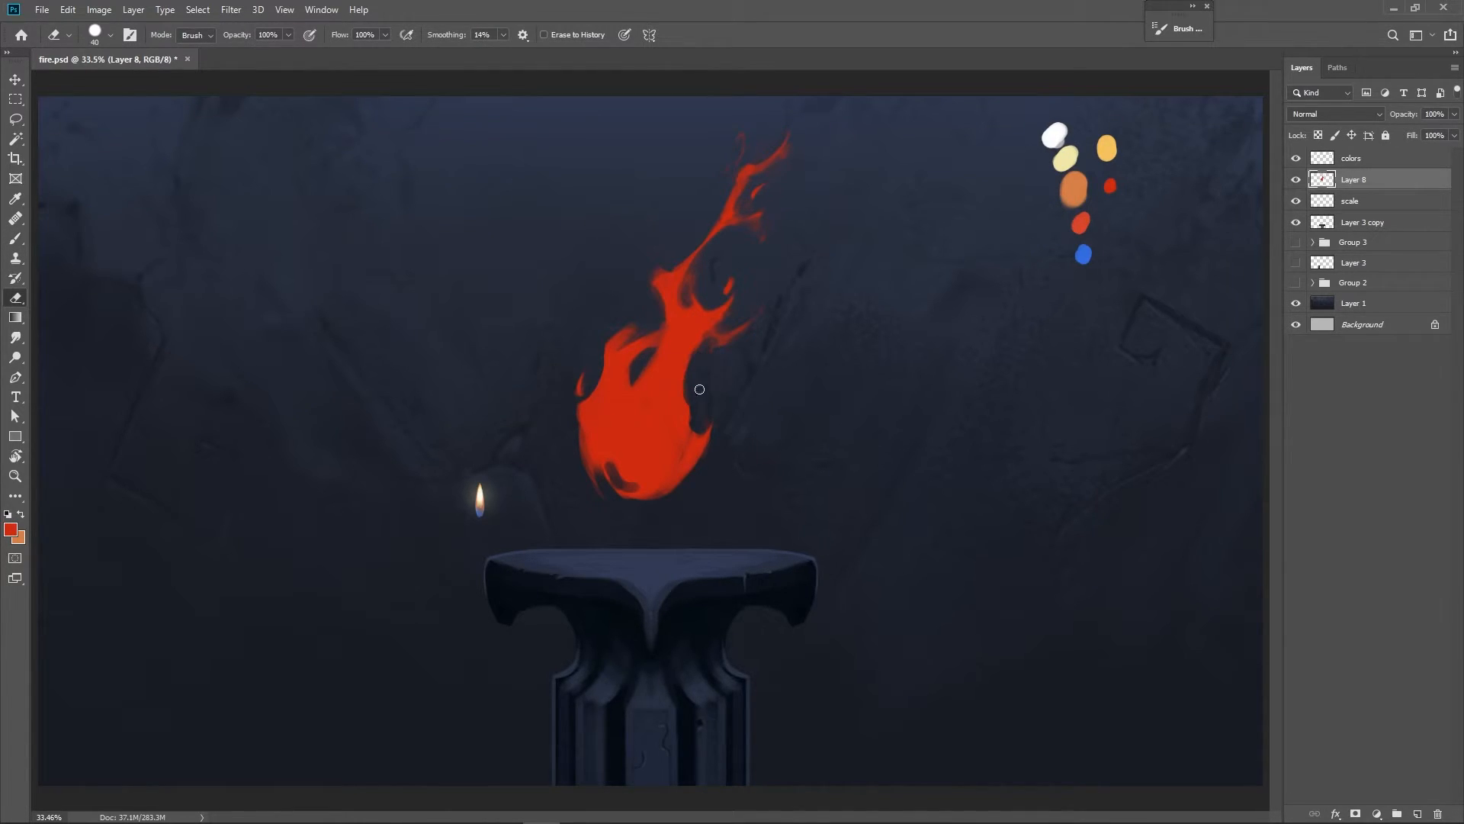
pyautogui.press('b')
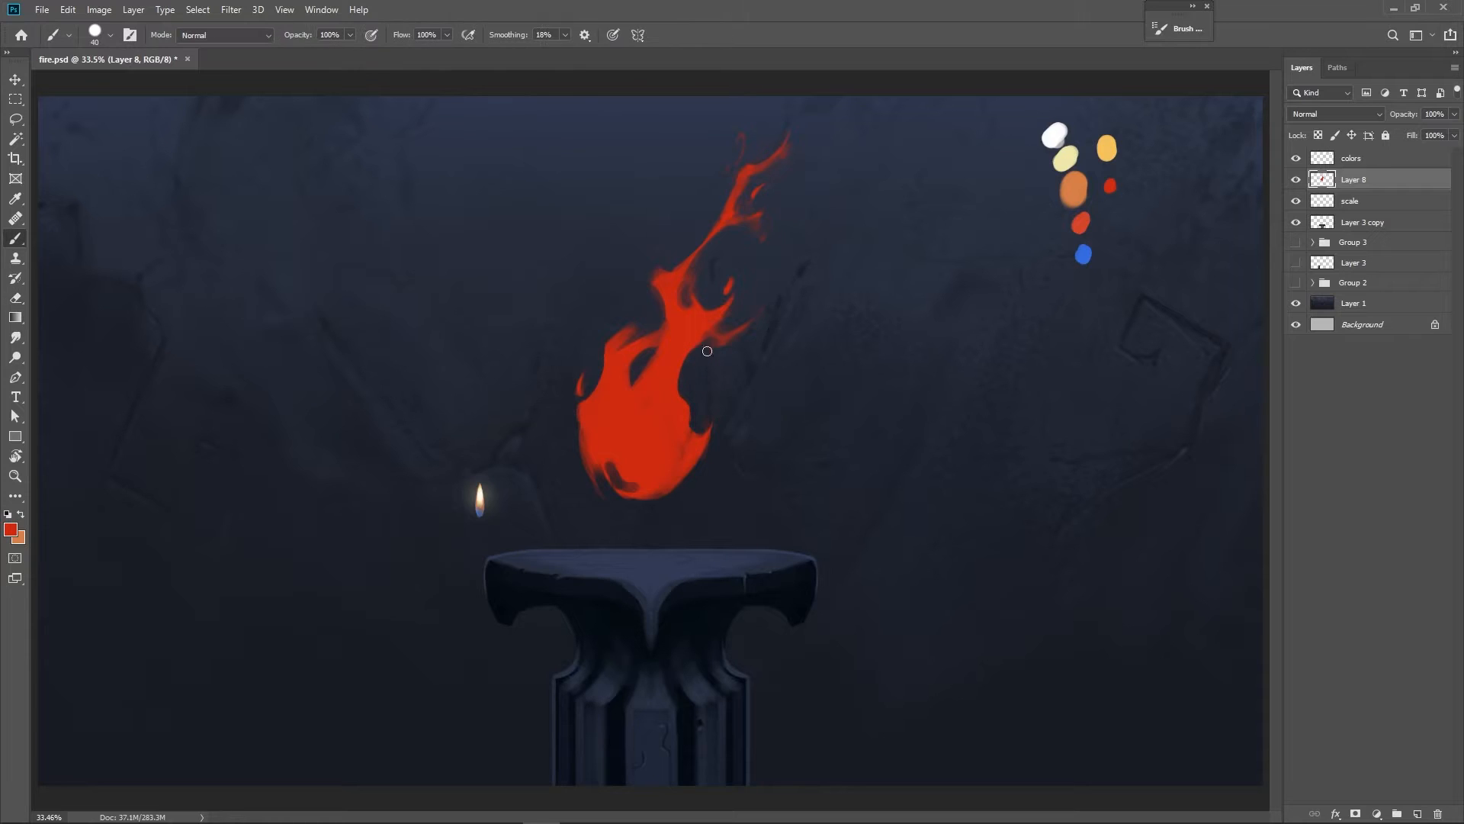
# Reshape the licks right of the flame's neck and beside the upper-left gap with the eraser and red brush.
pyautogui.press('e')
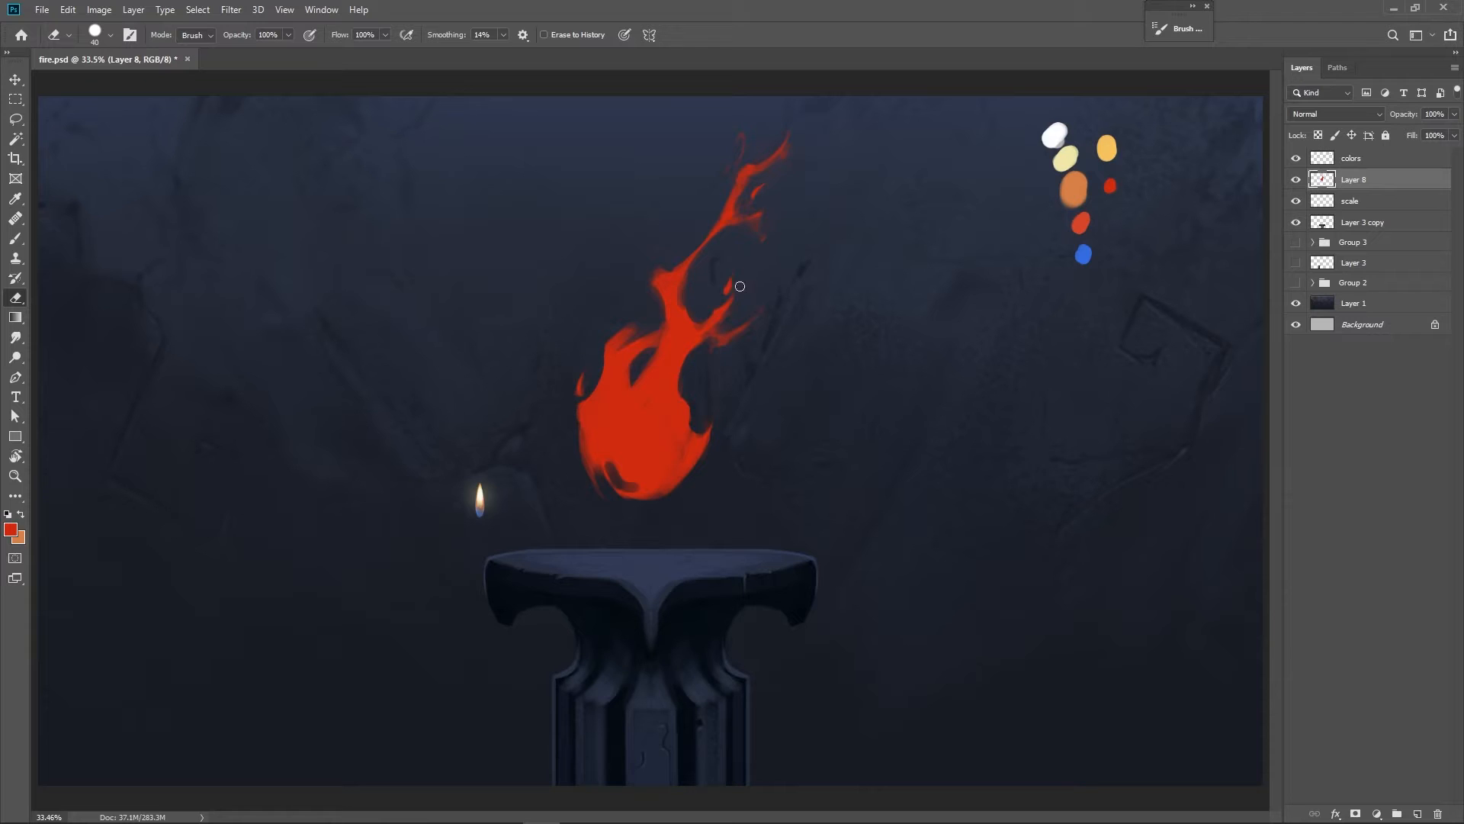
pyautogui.press('b')
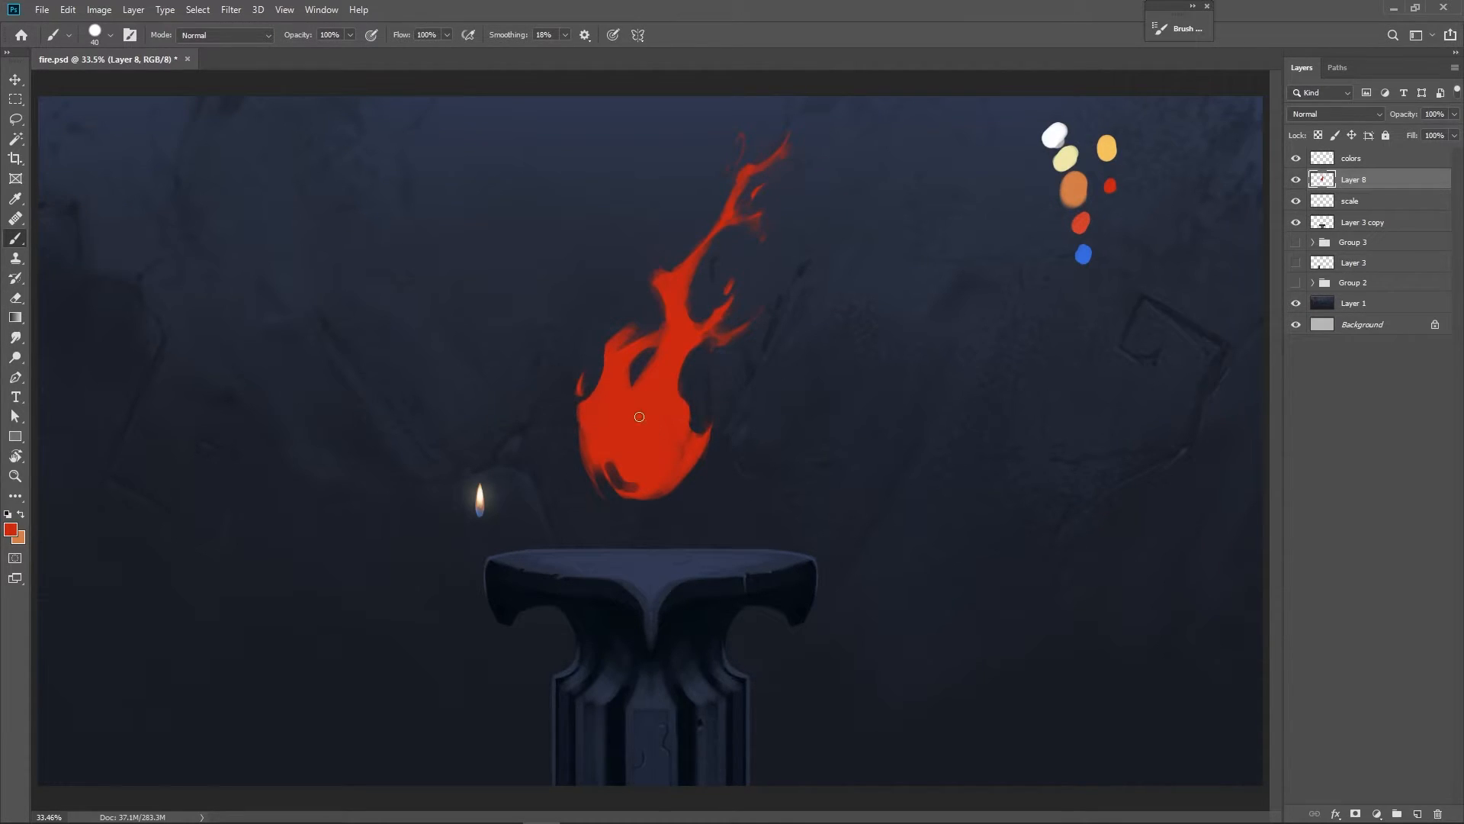
pyautogui.press('e')
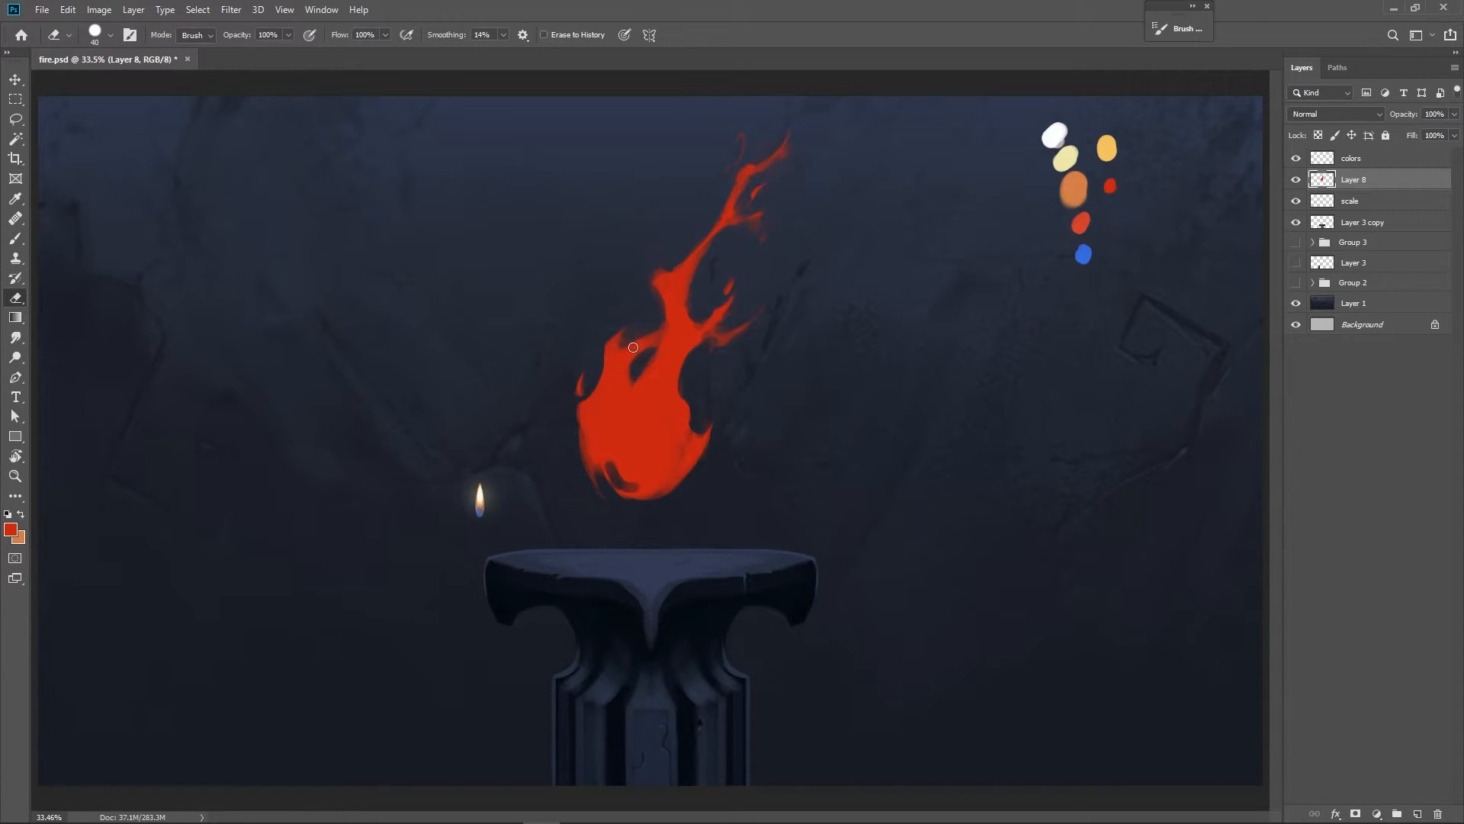
pyautogui.press('b')
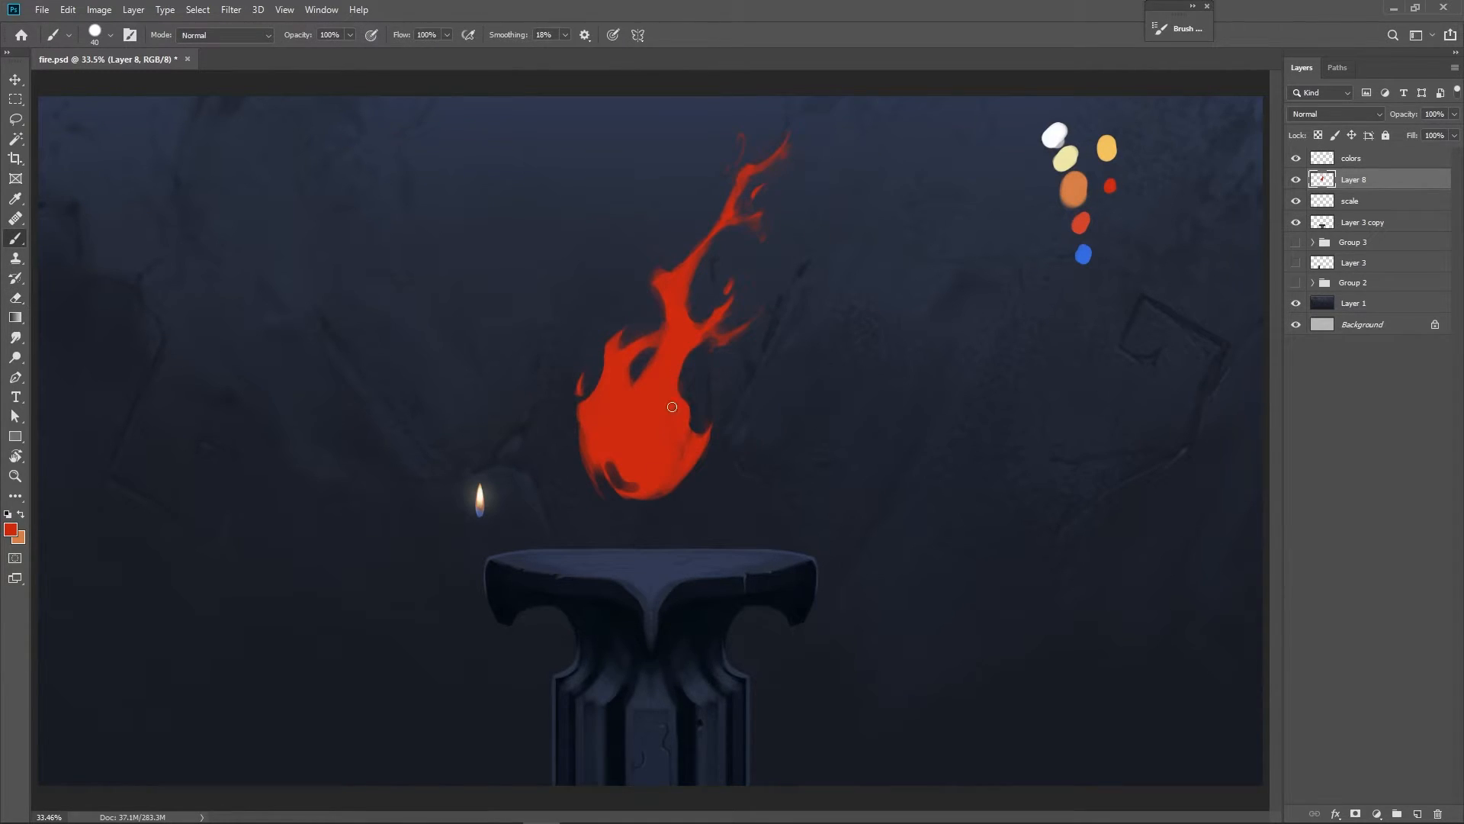
# Sample the golden yellow swatch and paint bright patches in the middle and right of the flame base.
pyautogui.keyDown('alt'); pyautogui.click(1107, 148); pyautogui.keyUp('alt')
pyautogui.moveTo(649, 459); pyautogui.dragTo(765, 349)
pyautogui.hotkey('ctrl', 'z')
pyautogui.moveTo(655, 462)
pyautogui.mouseDown()
pyautogui.moveTo(669, 418)
pyautogui.moveTo(648, 427)
pyautogui.moveTo(659, 373)
pyautogui.mouseUp()
pyautogui.press('p')
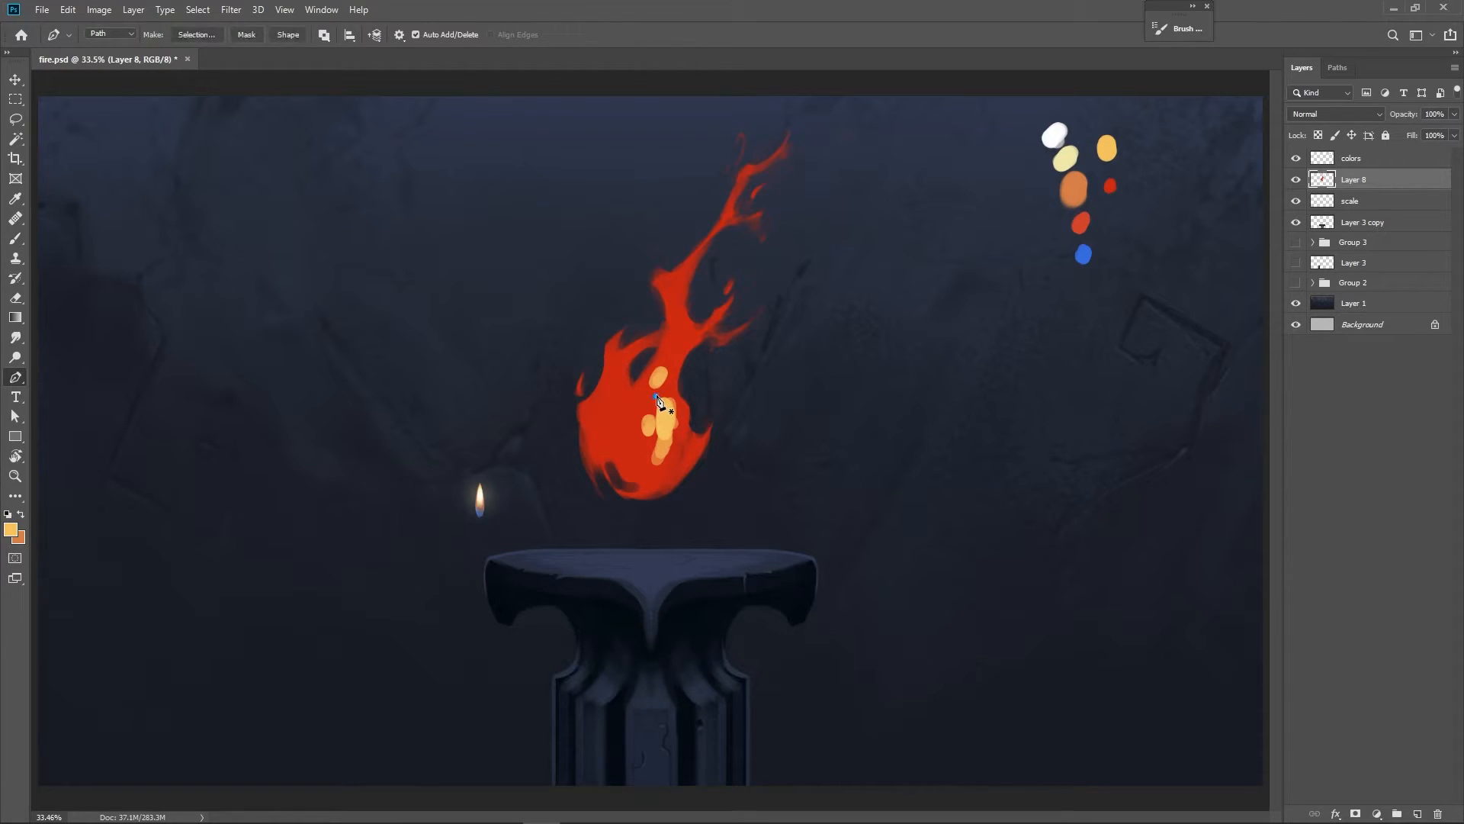
pyautogui.press('e')
pyautogui.press('b')
pyautogui.moveTo(653, 406)
pyautogui.mouseDown()
pyautogui.moveTo(617, 431)
pyautogui.moveTo(610, 404)
pyautogui.moveTo(620, 391)
pyautogui.moveTo(630, 445)
pyautogui.moveTo(651, 426)
pyautogui.moveTo(648, 457)
pyautogui.moveTo(665, 452)
pyautogui.mouseUp()
# Carry small golden yellow dabs up the flame's neck towards the tip with a 15 px brush.
pyautogui.press('[')
pyautogui.press('[')
pyautogui.moveTo(670, 372); pyautogui.dragTo(678, 347)
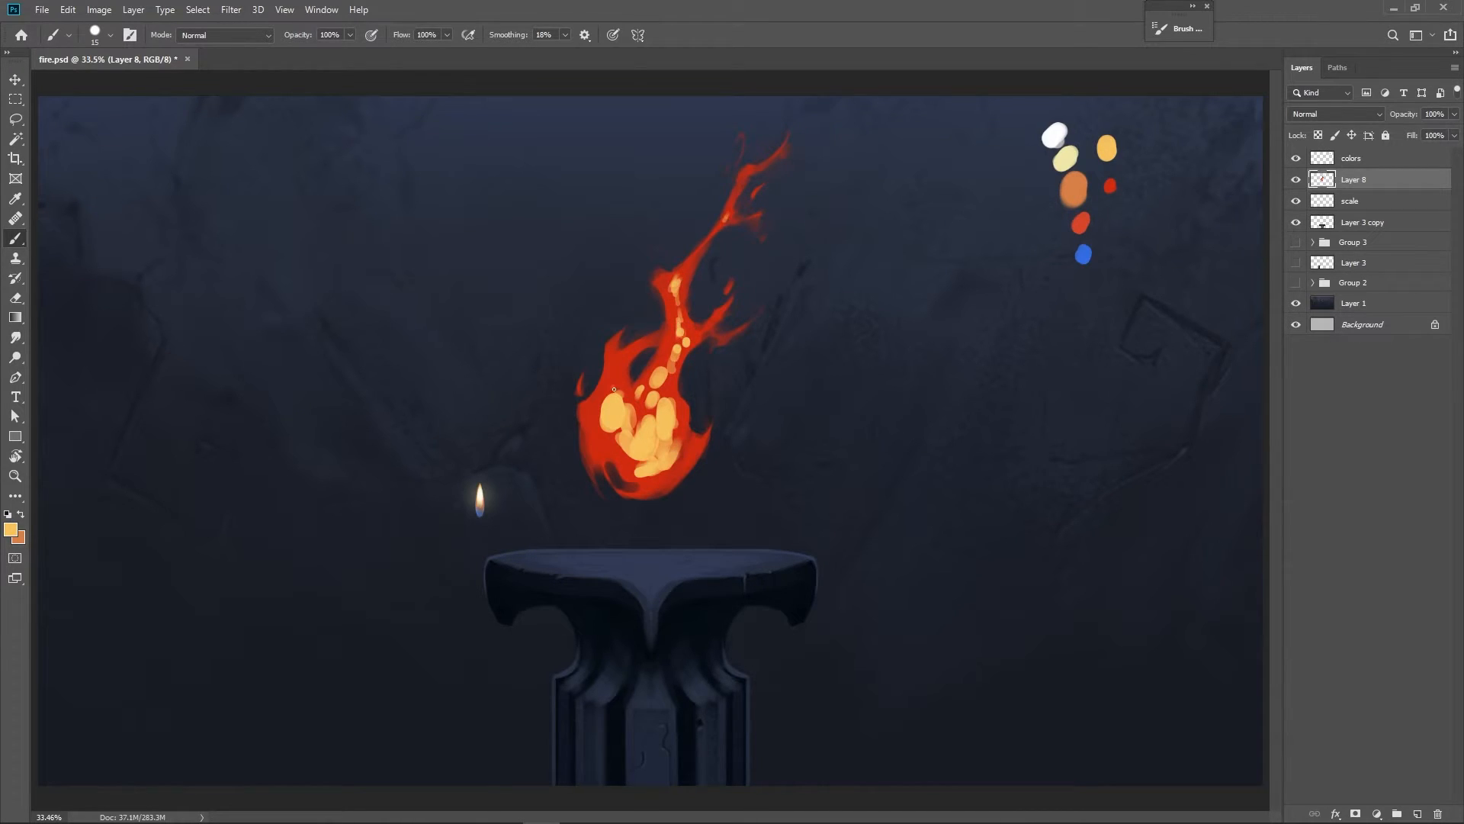
# Dot small golden yellow highlights up the left lick and across the left half of the flame base.
pyautogui.keyDown('alt'); pyautogui.click(620, 362); pyautogui.keyUp('alt')
pyautogui.press(']')
pyautogui.press('[')
pyautogui.moveTo(626, 398)
pyautogui.mouseDown()
pyautogui.moveTo(621, 424)
pyautogui.moveTo(607, 398)
pyautogui.mouseUp()
pyautogui.press(']')
pyautogui.moveTo(631, 427); pyautogui.dragTo(637, 447)
pyautogui.press('[')
pyautogui.click(596, 421)
pyautogui.click(597, 412)
pyautogui.press(']')
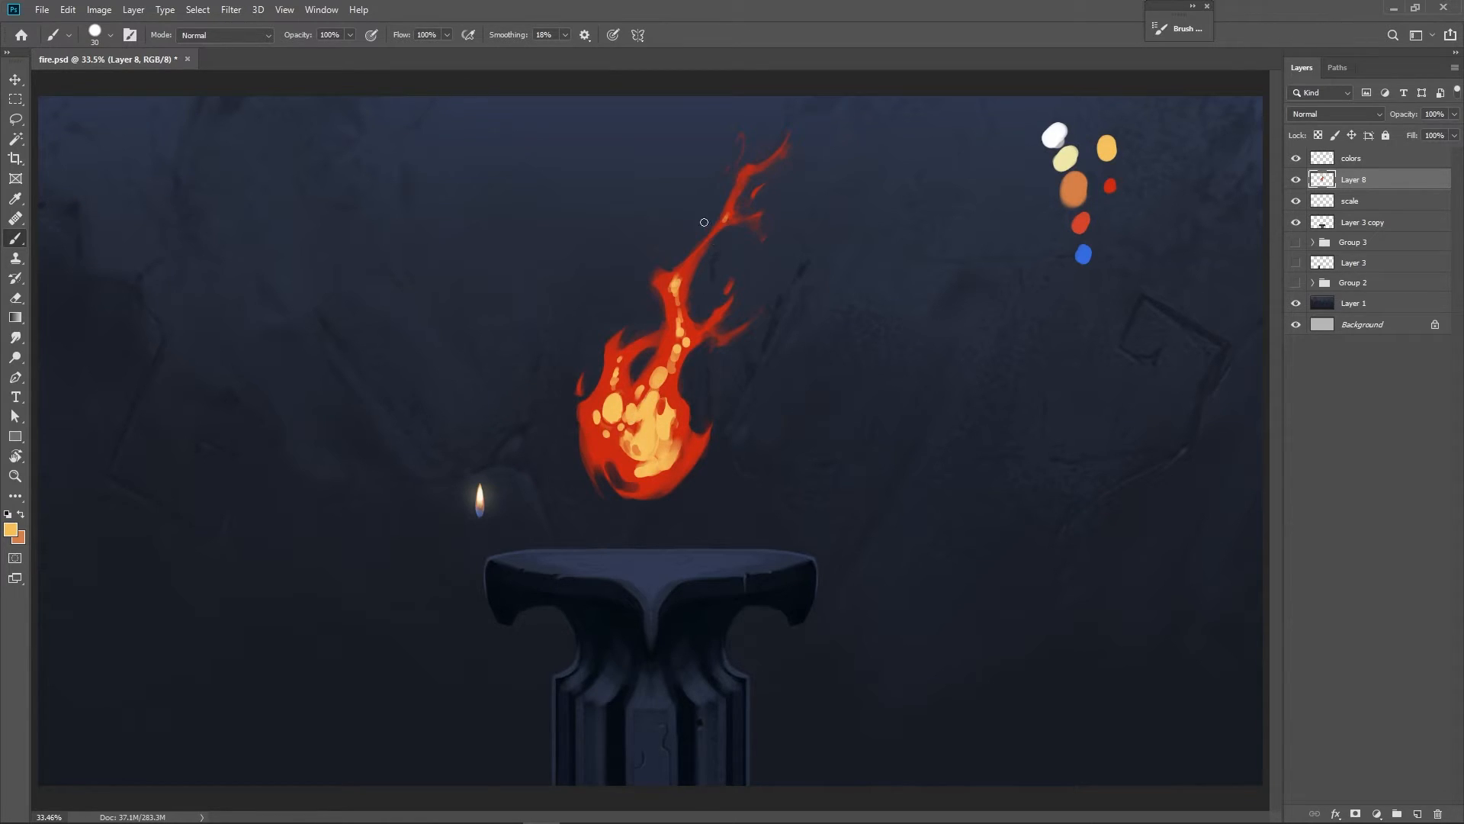
# Sample tones from the flame's core and paint small yellow-orange dabs in the lower left of the base.
pyautogui.keyDown('alt'); pyautogui.click(653, 411); pyautogui.keyUp('alt')
pyautogui.moveTo(655, 414)
pyautogui.mouseDown()
pyautogui.moveTo(661, 382)
pyautogui.moveTo(639, 408)
pyautogui.moveTo(653, 377)
pyautogui.moveTo(642, 448)
pyautogui.moveTo(610, 448)
pyautogui.mouseUp()
pyautogui.keyDown('alt'); pyautogui.click(656, 437); pyautogui.keyUp('alt')
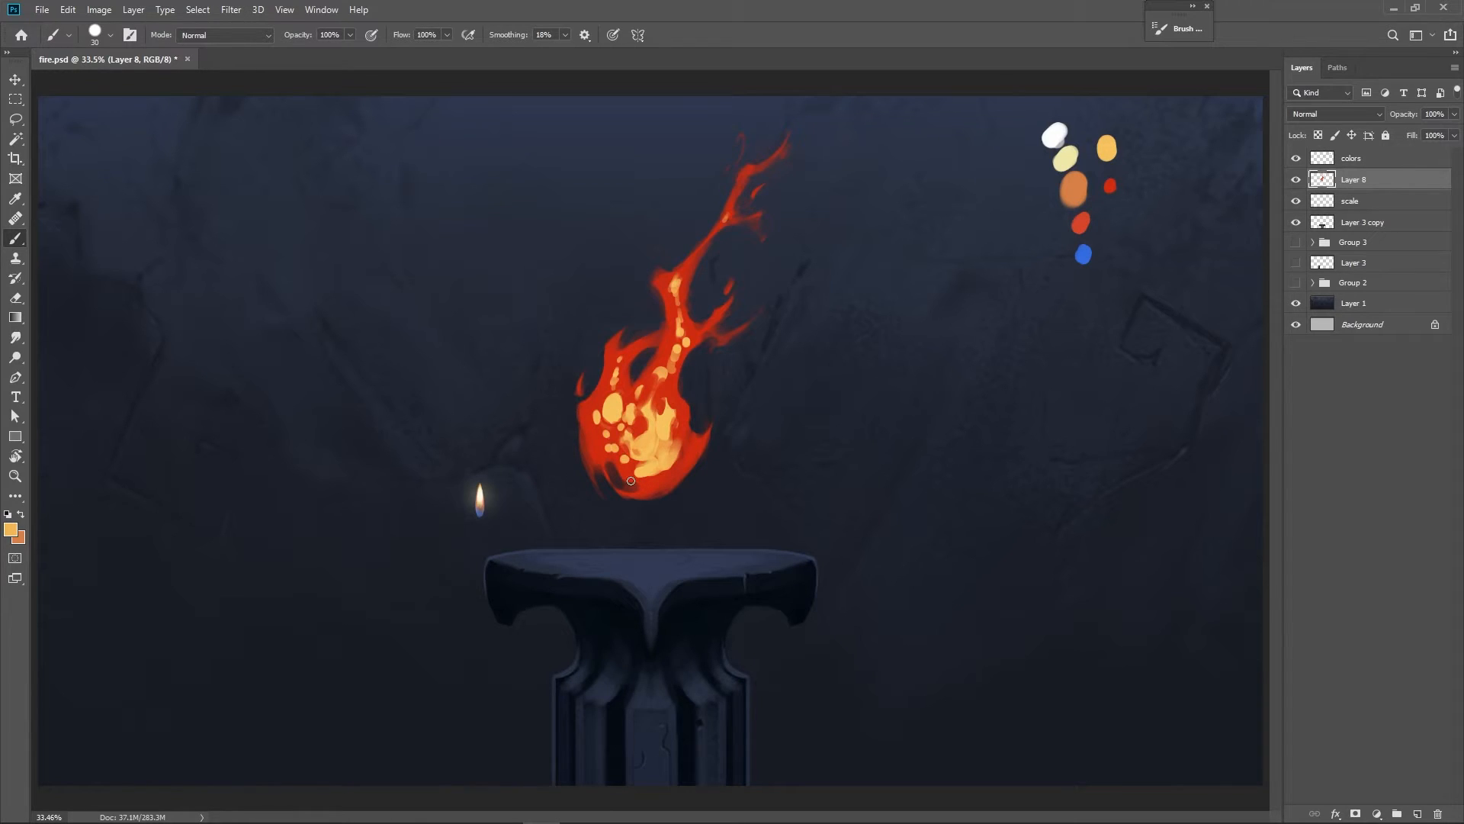
pyautogui.keyDown('alt'); pyautogui.click(653, 438); pyautogui.keyUp('alt')
# Break up the yellow patches in the core with sampled flame colors and red cuts, using a 20 px brush.
pyautogui.keyDown('alt'); pyautogui.click(621, 419); pyautogui.keyUp('alt')
pyautogui.moveTo(625, 390); pyautogui.dragTo(606, 417)
pyautogui.press('[')
pyautogui.press('[')
pyautogui.keyDown('alt'); pyautogui.click(604, 428); pyautogui.keyUp('alt')
pyautogui.moveTo(602, 436)
pyautogui.mouseDown()
pyautogui.moveTo(625, 461)
pyautogui.moveTo(604, 426)
pyautogui.moveTo(615, 454)
pyautogui.moveTo(671, 421)
pyautogui.moveTo(674, 437)
pyautogui.mouseUp()
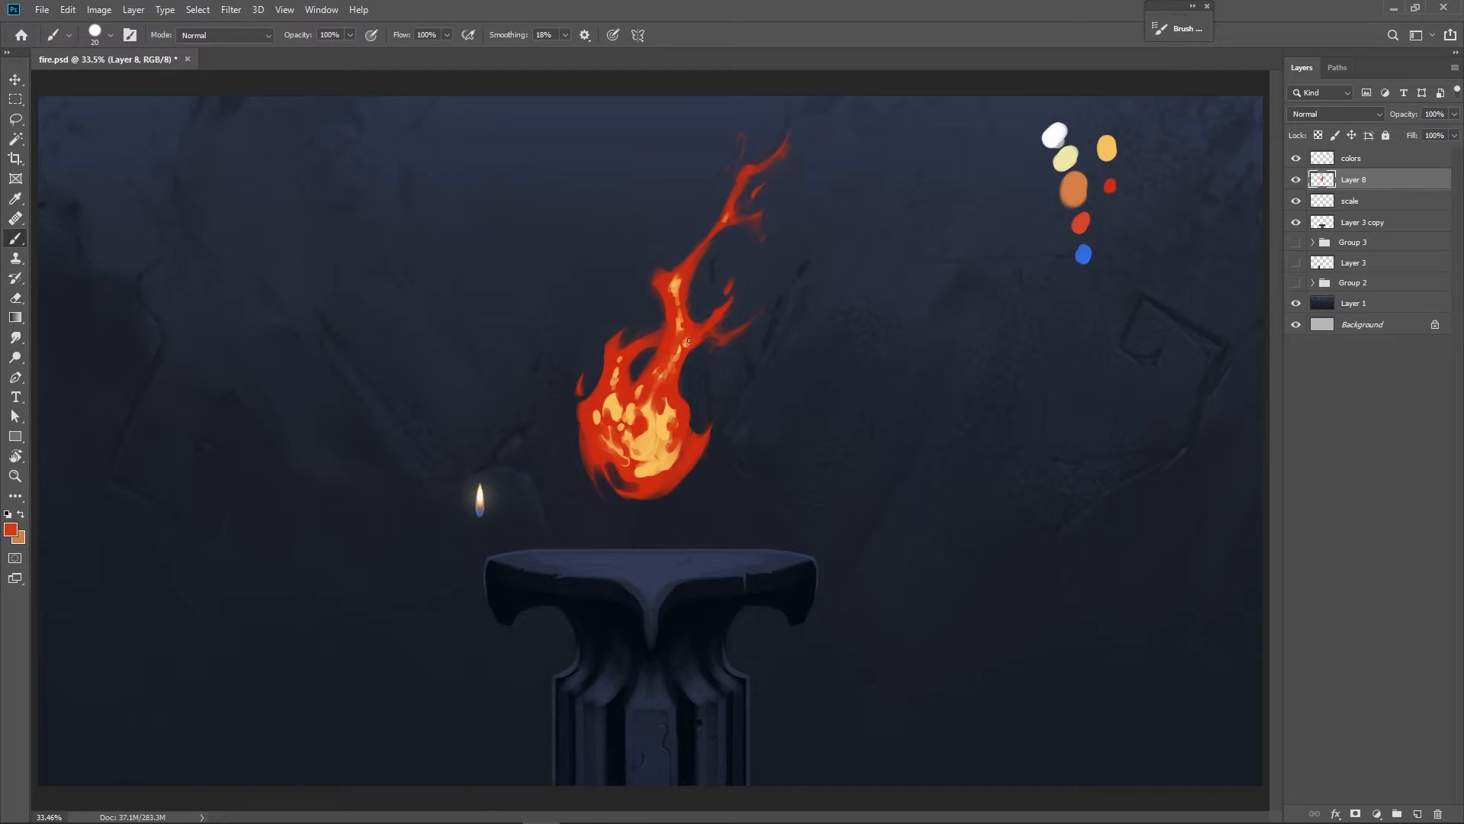
# Refine the neck and tip with an 8 px red brush, and add a small detached flick above the left lick.
pyautogui.press('[')
pyautogui.press('[')
pyautogui.moveTo(666, 281); pyautogui.dragTo(732, 180)
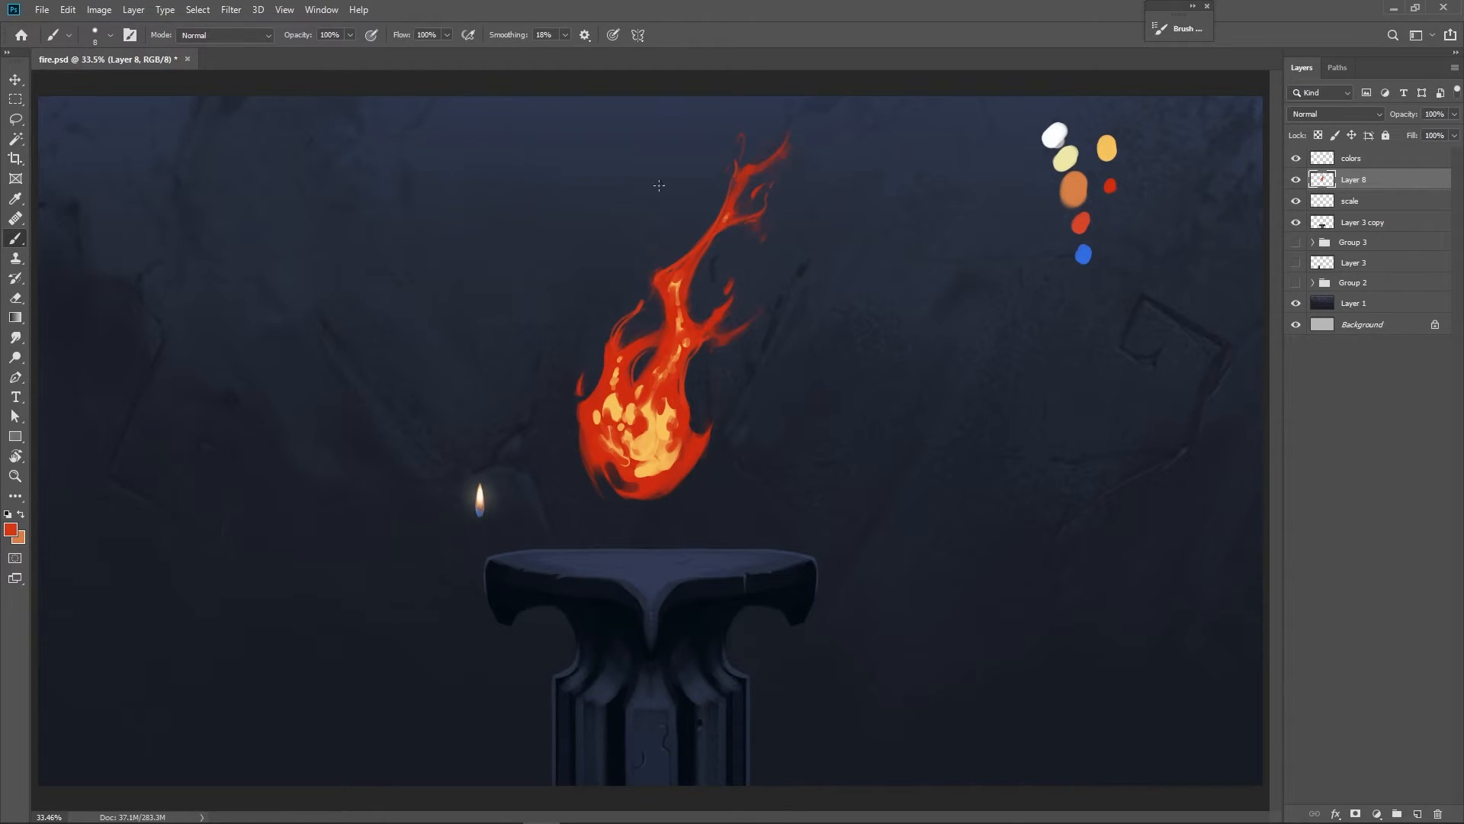
pyautogui.press('e')
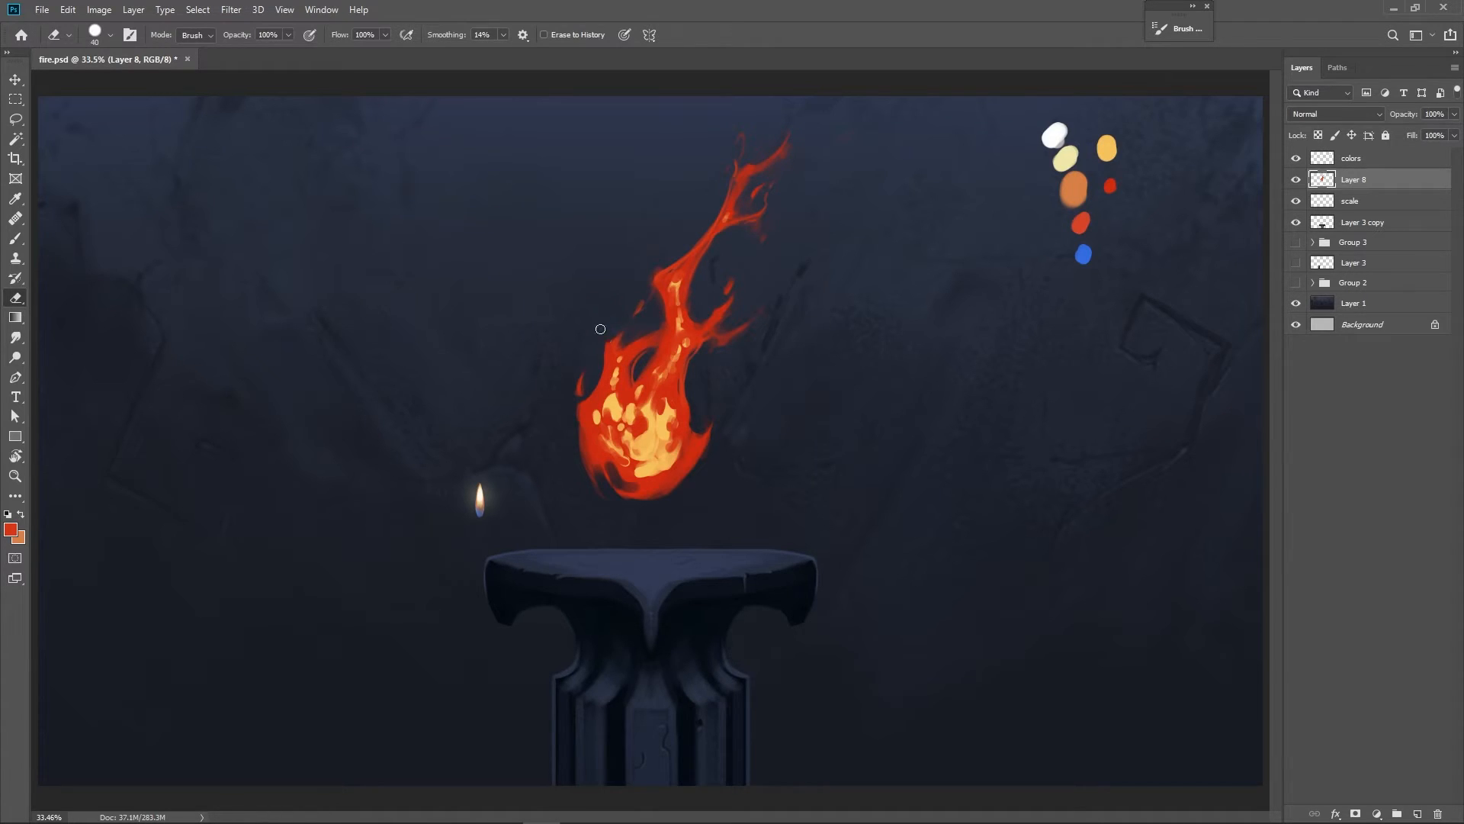
pyautogui.press('b')
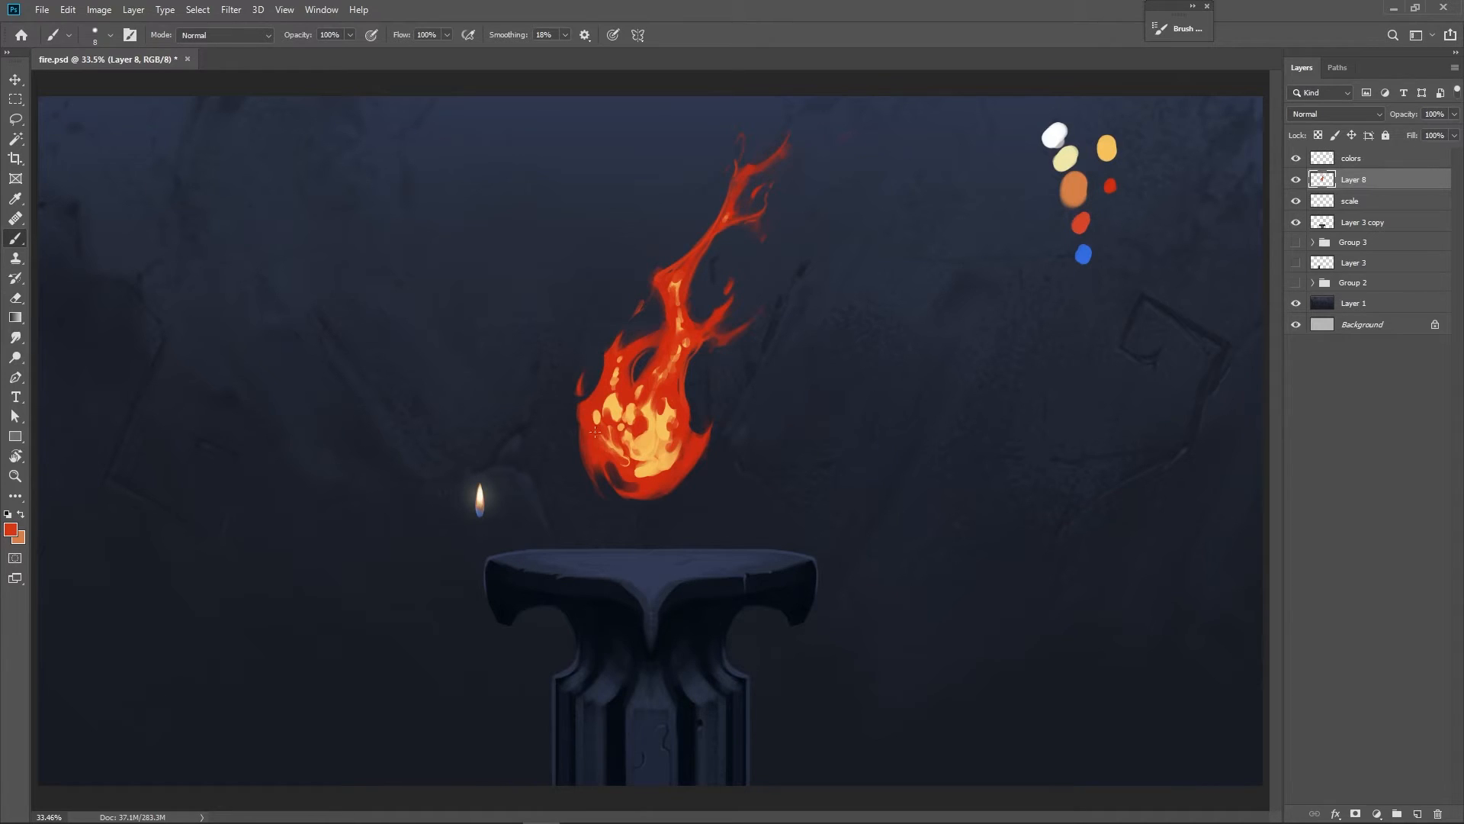
# Extend the flame base's lower left edge with a larger red brush and trim it with a 25 px eraser.
pyautogui.press(']')
pyautogui.press(']')
pyautogui.press(']')
pyautogui.moveTo(586, 457); pyautogui.dragTo(587, 448)
pyautogui.press('e')
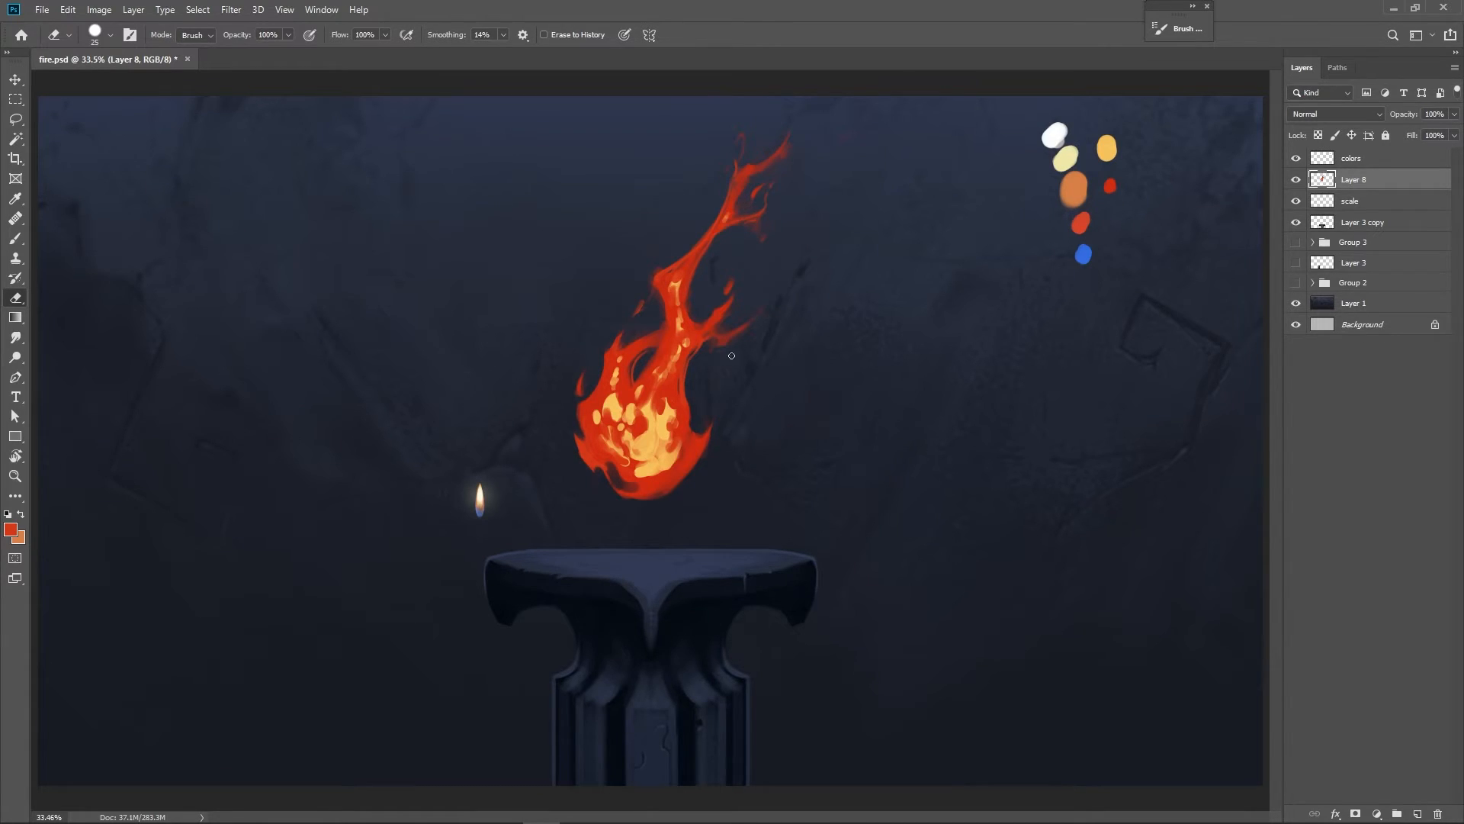
# Paint thin red curling wisps along the base's right side with a 10 px brush.
pyautogui.press('b')
pyautogui.press('[')
pyautogui.press('[')
pyautogui.moveTo(688, 481)
pyautogui.mouseDown()
pyautogui.moveTo(778, 330)
pyautogui.moveTo(758, 302)
pyautogui.moveTo(695, 477)
pyautogui.mouseUp()
pyautogui.press('e')
pyautogui.press('b')
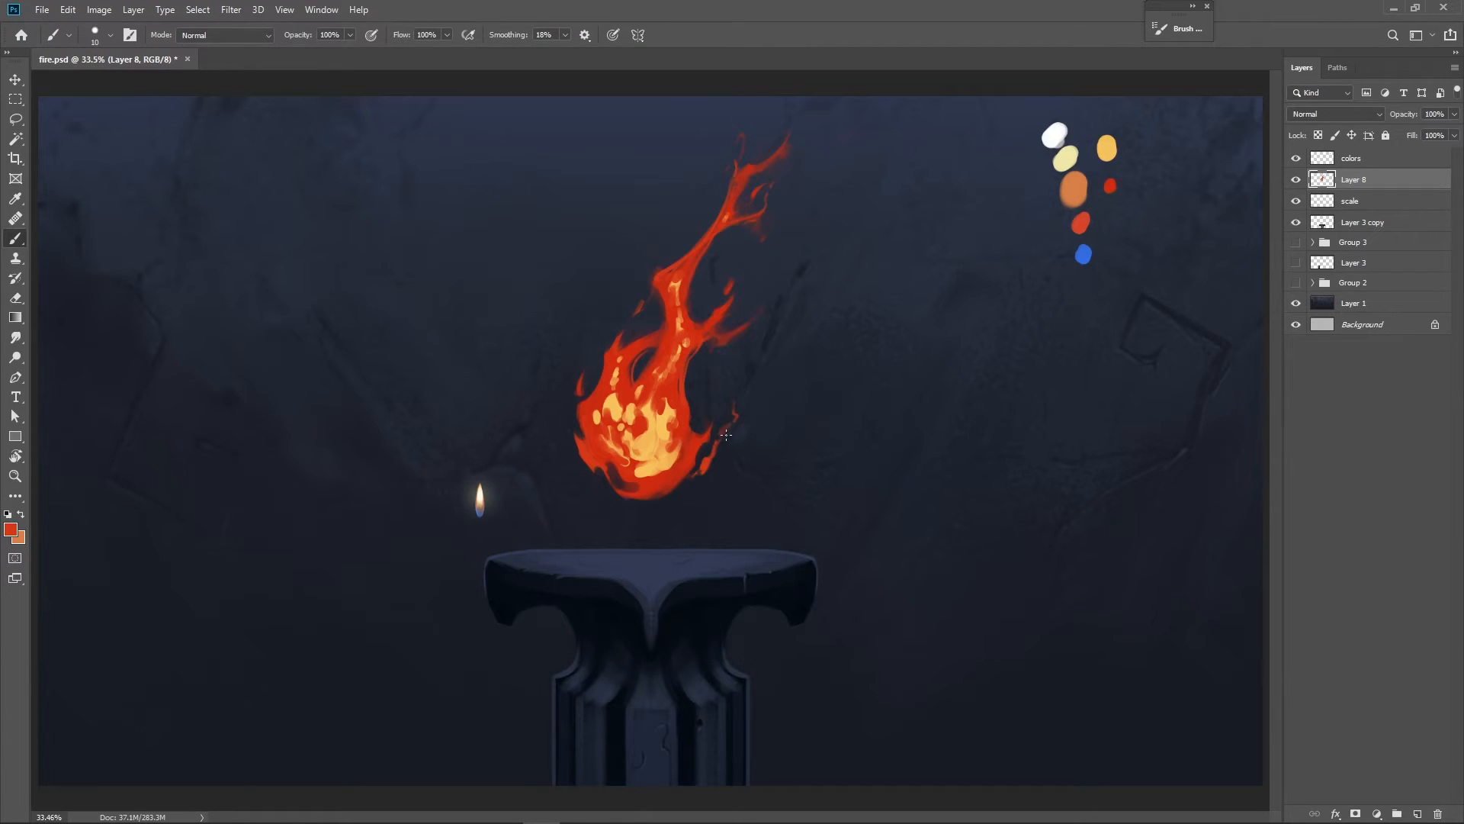
# Shorten the wisps right of the base and clean up the flame's edges with a 25 px eraser.
pyautogui.press('e')
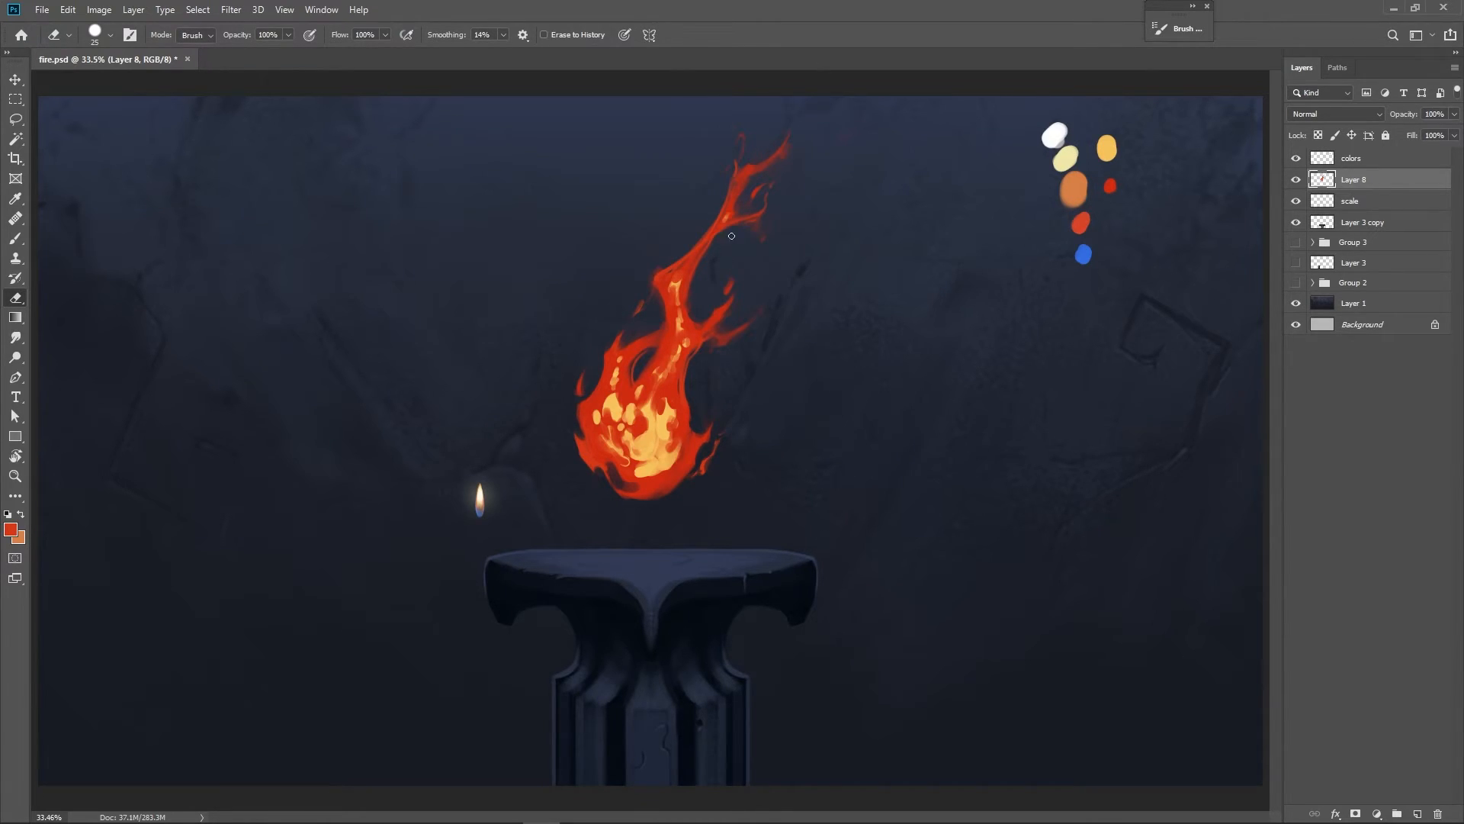
pyautogui.press('b')
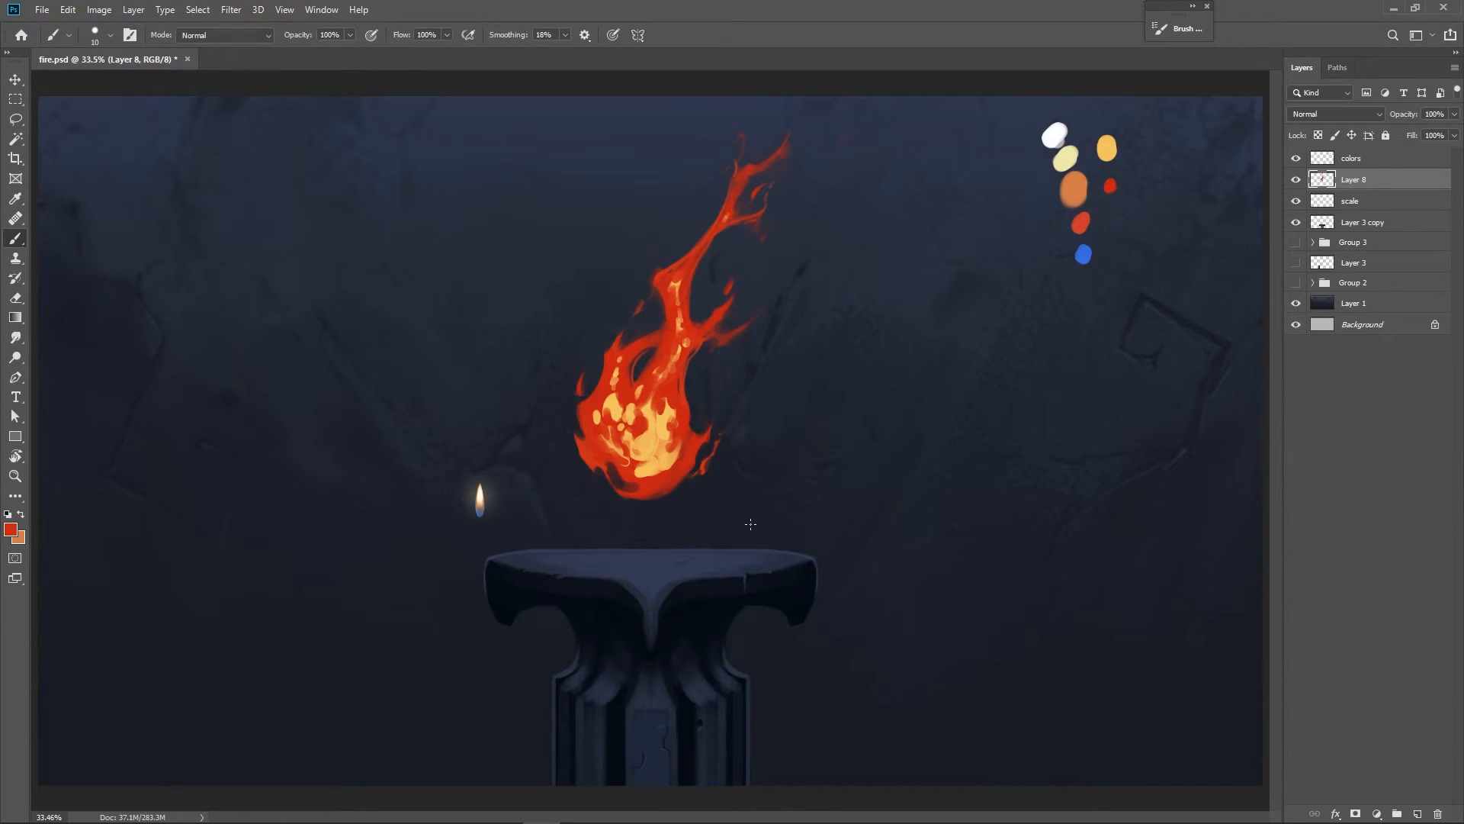
pyautogui.press('e')
pyautogui.press('b')
# Hide the scale layer and create a new layer above Layer 8.
pyautogui.click(1295, 201)
pyautogui.click(1417, 813)
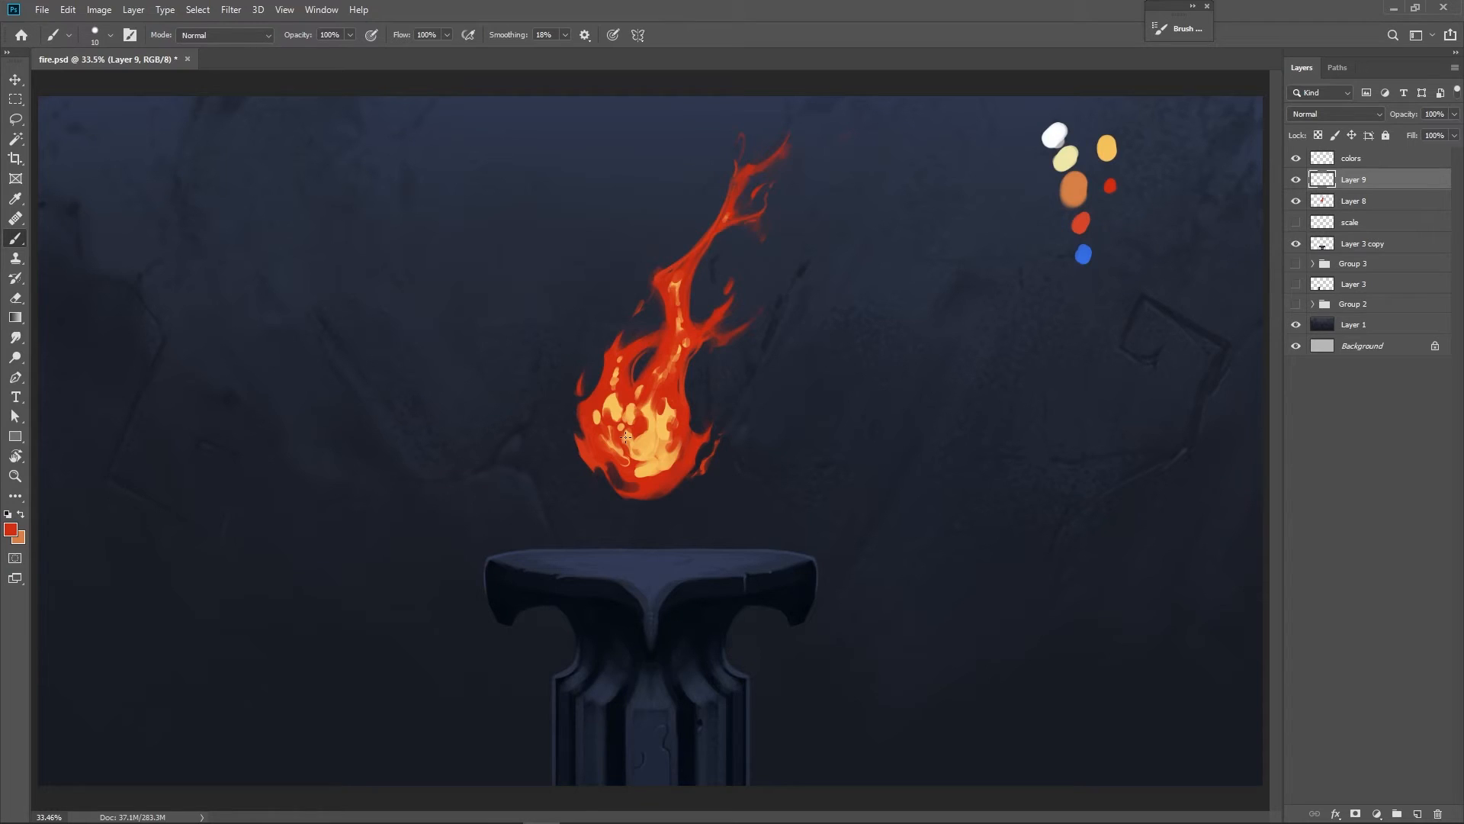
# Switch to the Soft Round Pressure Opacity brush.
pyautogui.press(']')
pyautogui.press(']')
pyautogui.press(']')
pyautogui.press(']')
pyautogui.press(']')
pyautogui.press(']')
pyautogui.press(']')
pyautogui.rightClick(778, 418)
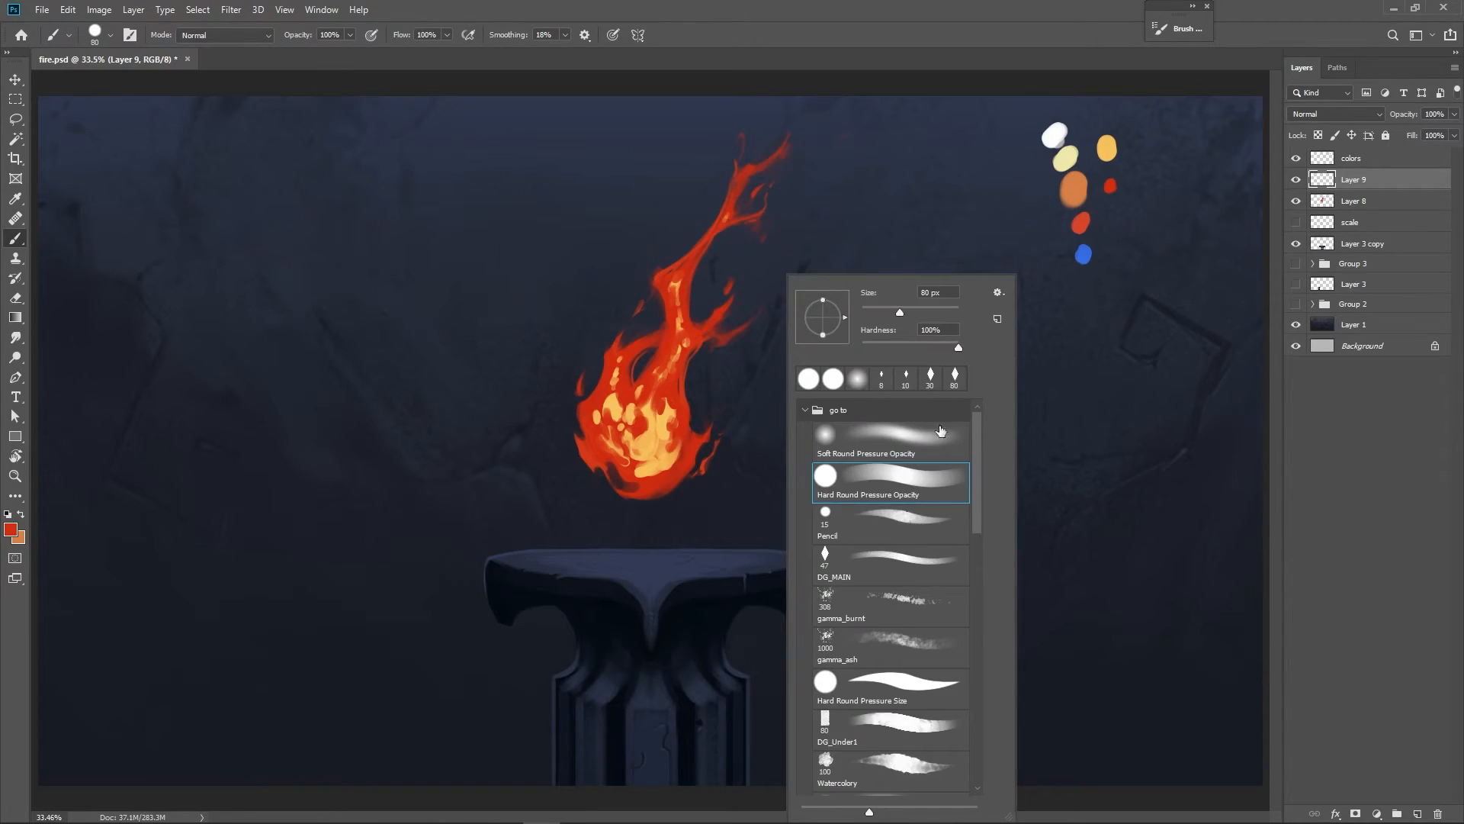
pyautogui.doubleClick(900, 494)
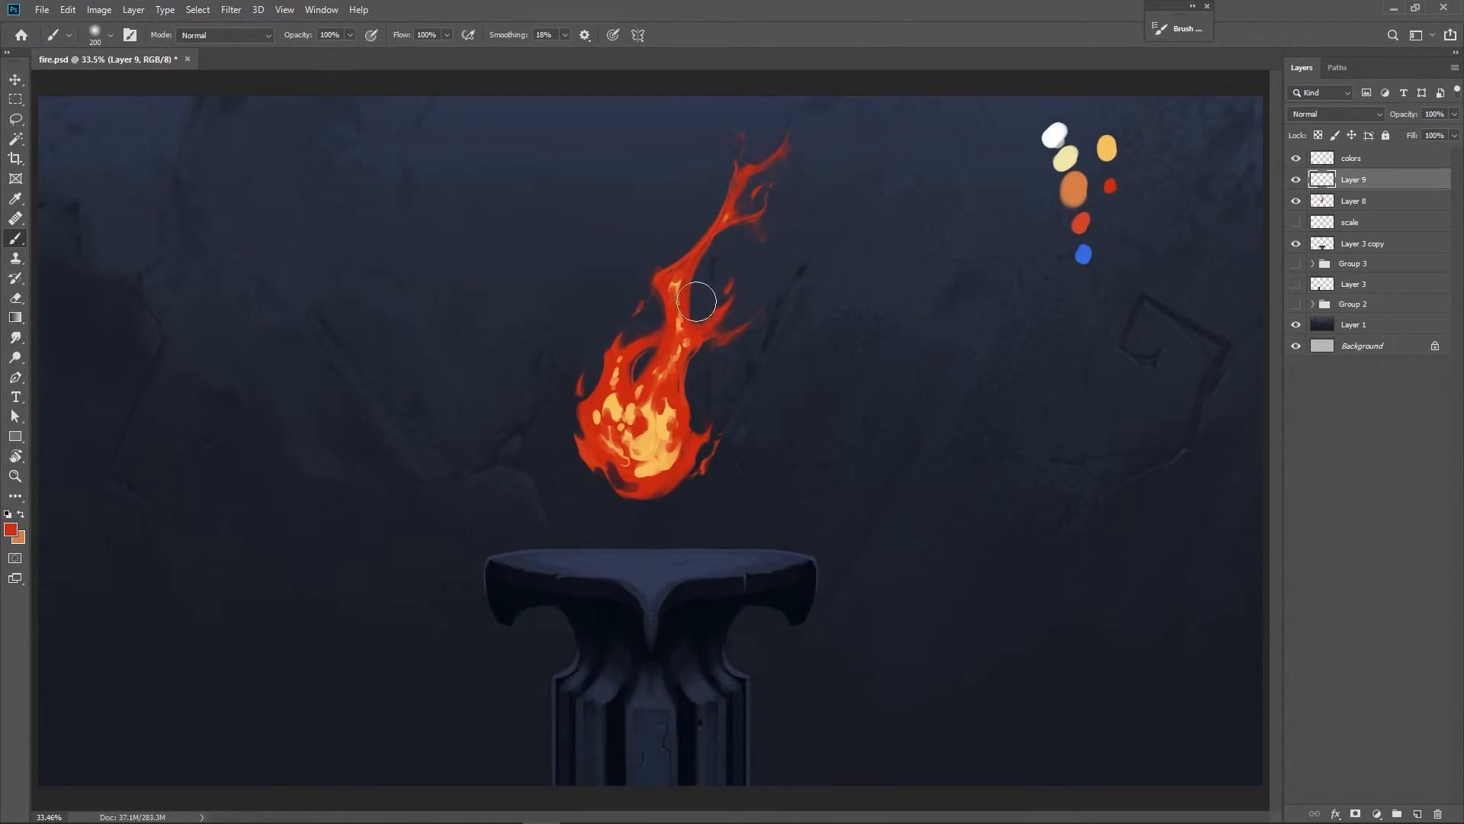
# Try a soft red glow over the flame base with a 700 px brush, and undo it.
pyautogui.press(']')
pyautogui.press(']')
pyautogui.press(']')
pyautogui.press(']')
pyautogui.click(639, 427)
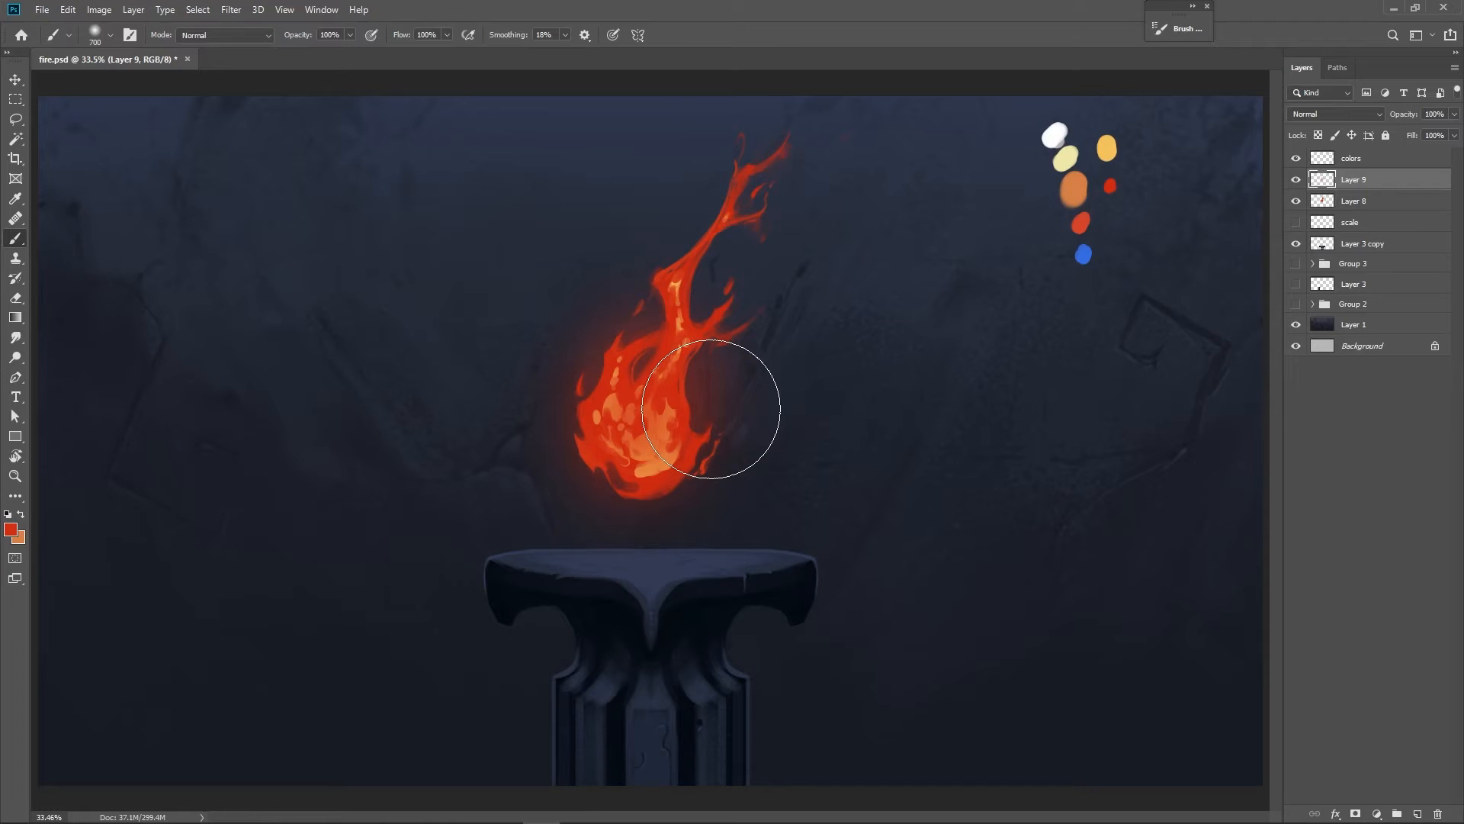
pyautogui.hotkey('ctrl', 'z')
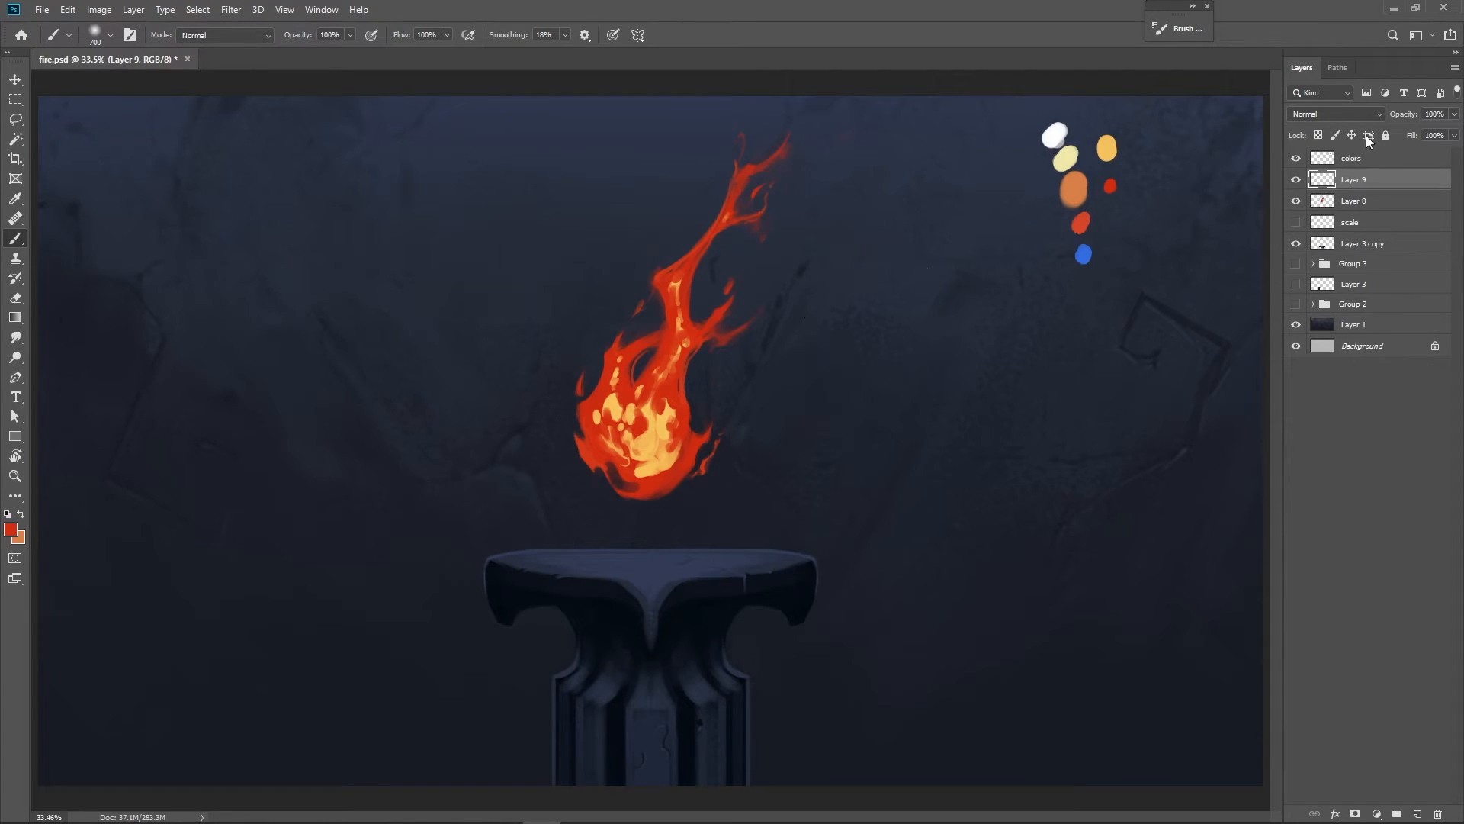
# Set Layer 9's blend mode to Linear Dodge (Add).
pyautogui.click(1333, 113)
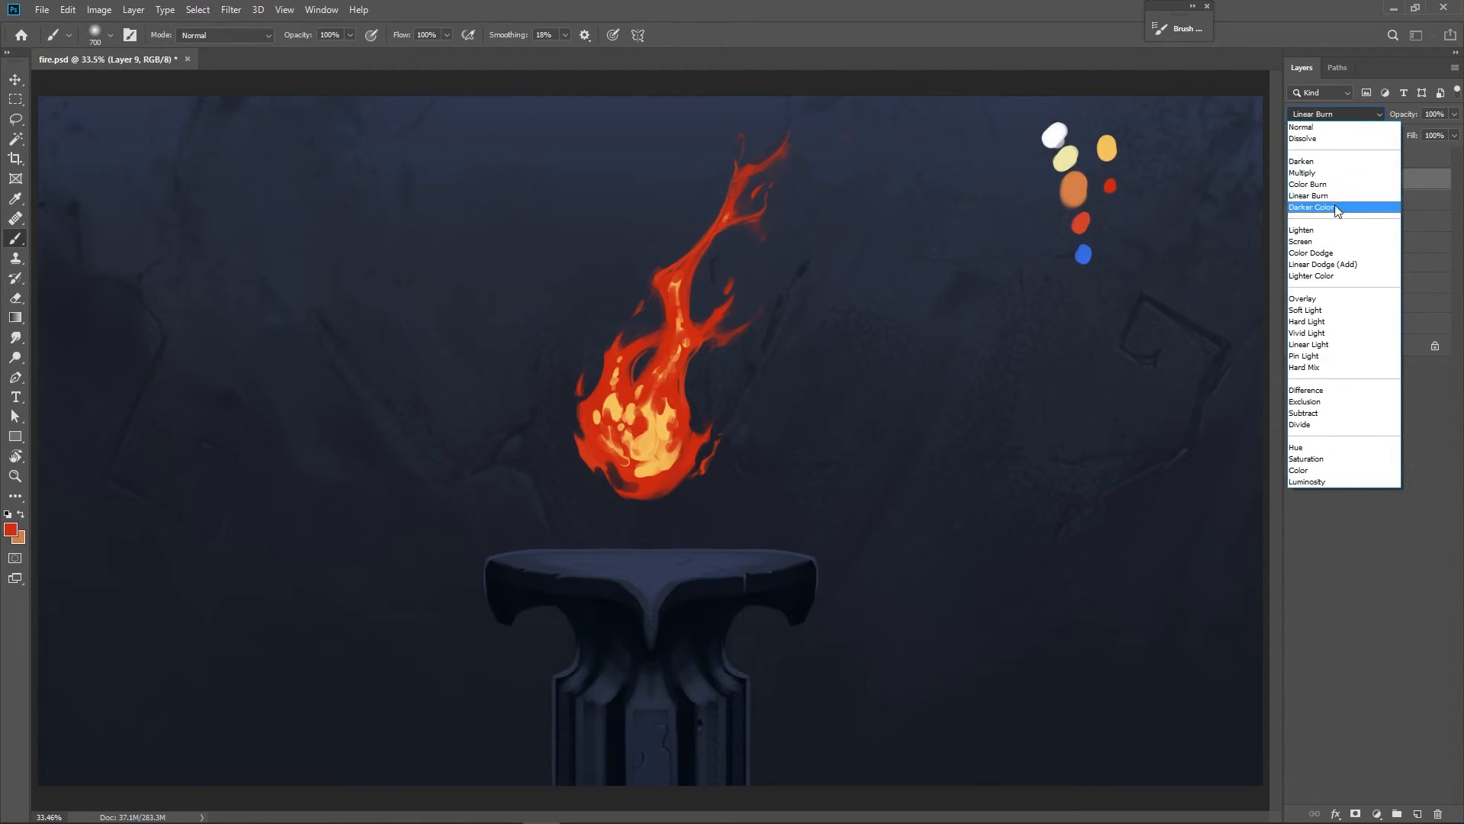
pyautogui.click(1326, 264)
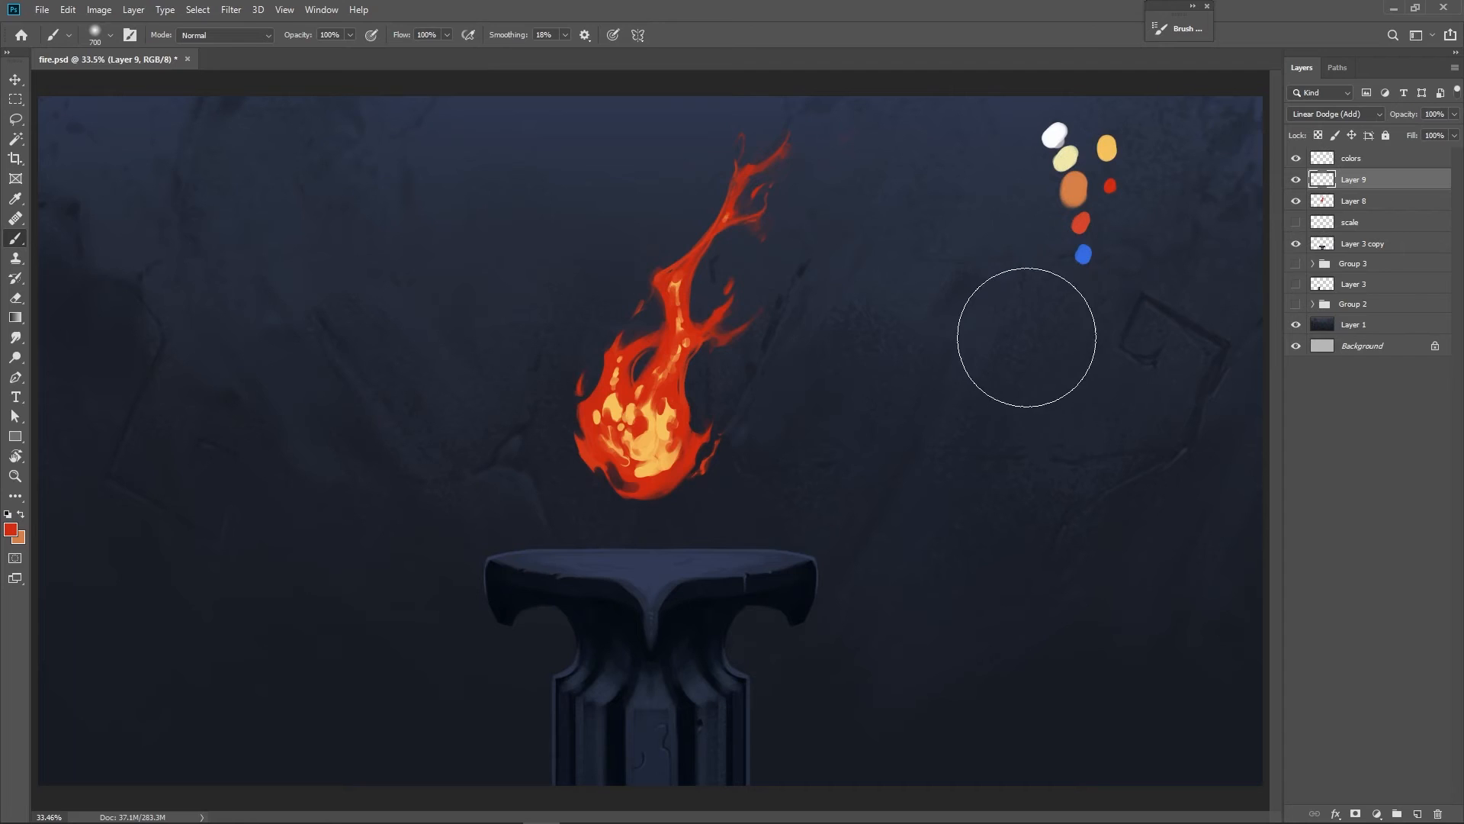
# Try a strong, wide red glow across the flame base, inspect it up close, and undo it.
pyautogui.moveTo(719, 441)
pyautogui.mouseDown()
pyautogui.moveTo(719, 347)
pyautogui.moveTo(674, 332)
pyautogui.moveTo(644, 356)
pyautogui.moveTo(622, 424)
pyautogui.moveTo(673, 472)
pyautogui.moveTo(655, 376)
pyautogui.moveTo(684, 488)
pyautogui.moveTo(643, 370)
pyautogui.moveTo(650, 430)
pyautogui.moveTo(752, 430)
pyautogui.mouseUp()
pyautogui.press('z')
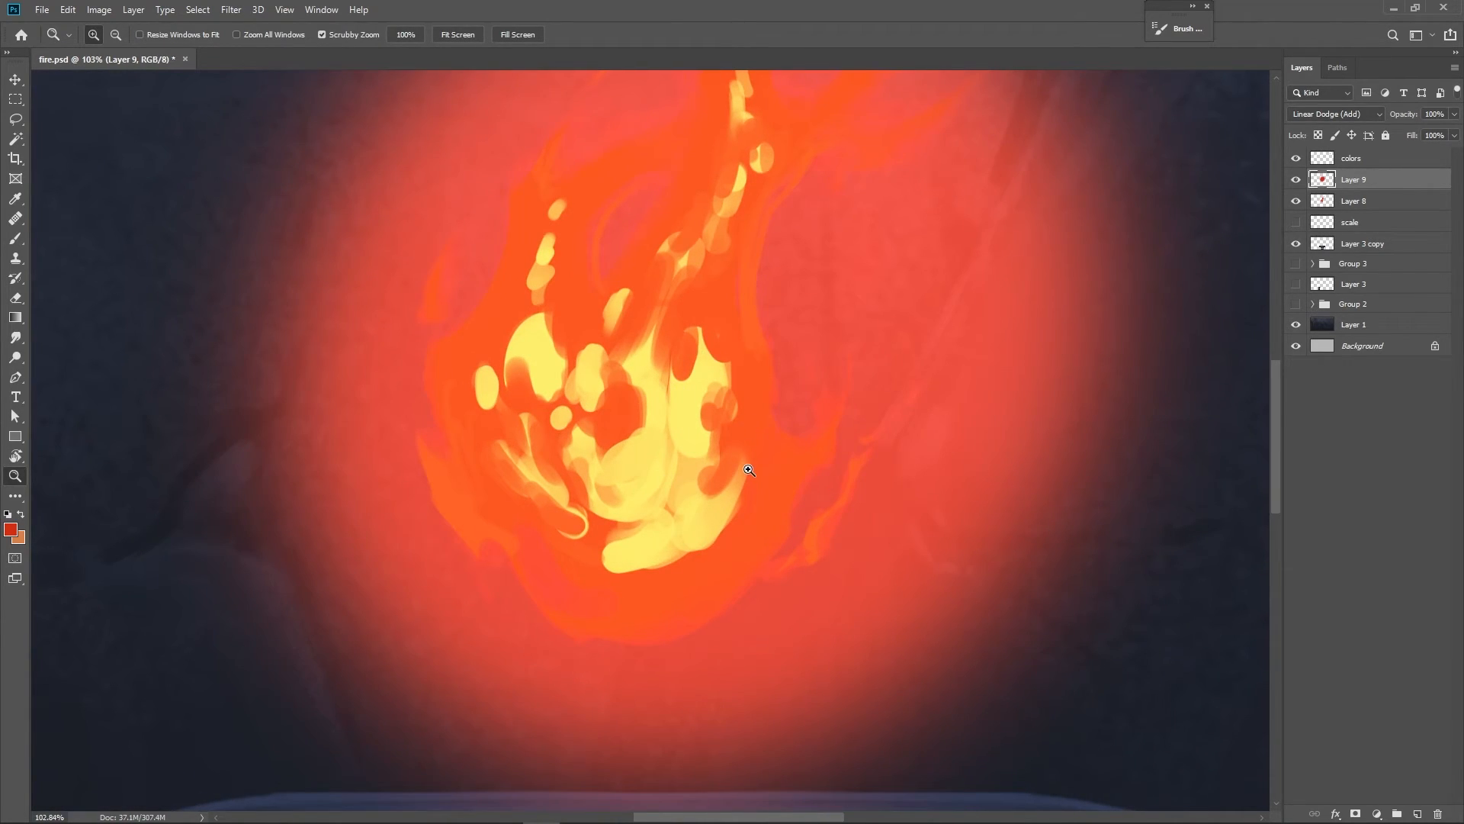
pyautogui.hotkey('ctrl', 'z')
pyautogui.hotkey('ctrl', '0')
pyautogui.press('b')
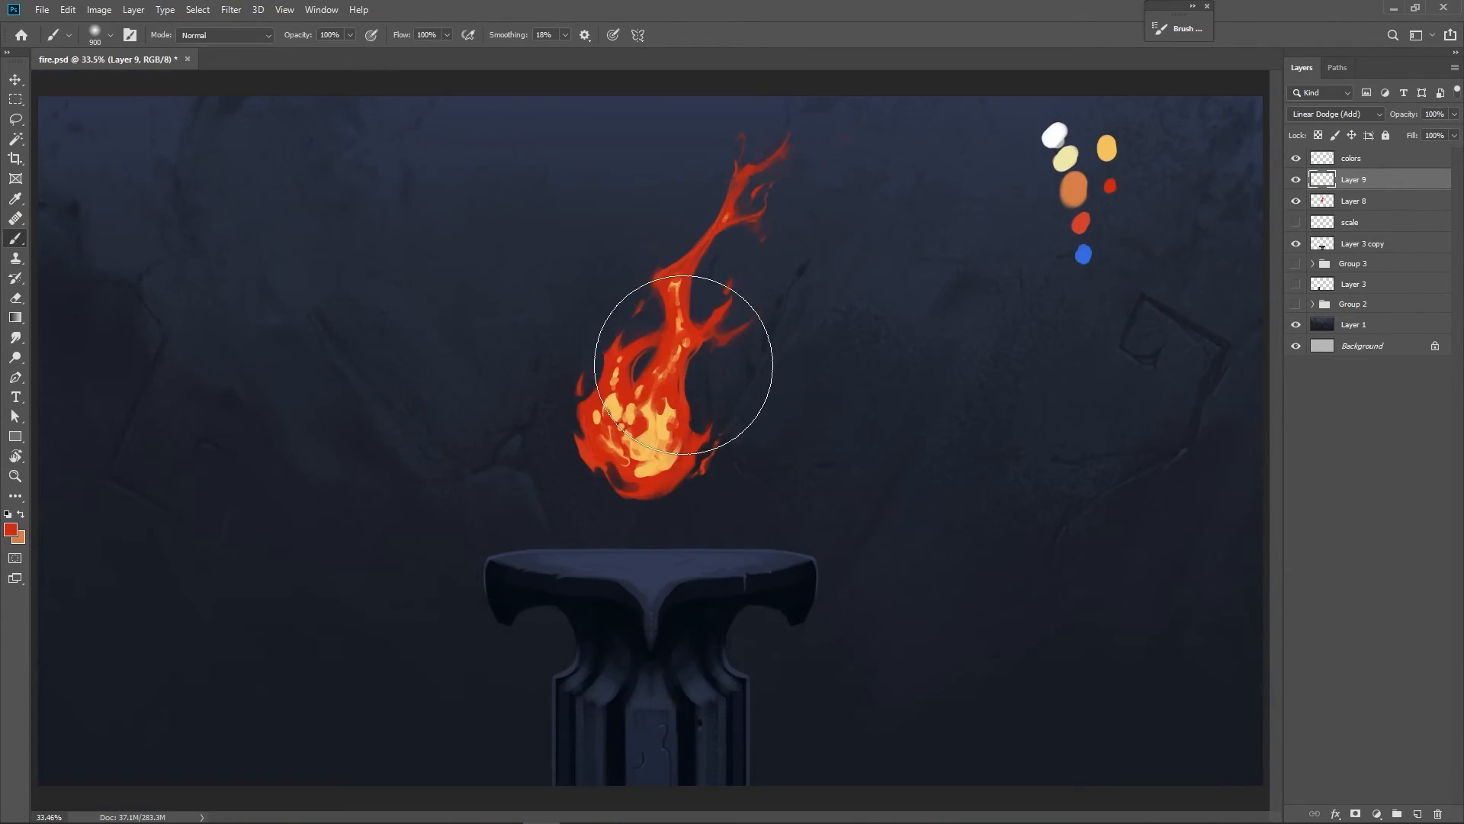
# Paint a faint red glow around the flame base, starting with a 900 px soft brush and reducing it to 300 px.
pyautogui.moveTo(660, 435); pyautogui.dragTo(677, 425)
pyautogui.press('[')
pyautogui.press('[')
pyautogui.press('[')
pyautogui.press('[')
pyautogui.press('[')
pyautogui.press('[')
pyautogui.press('[')
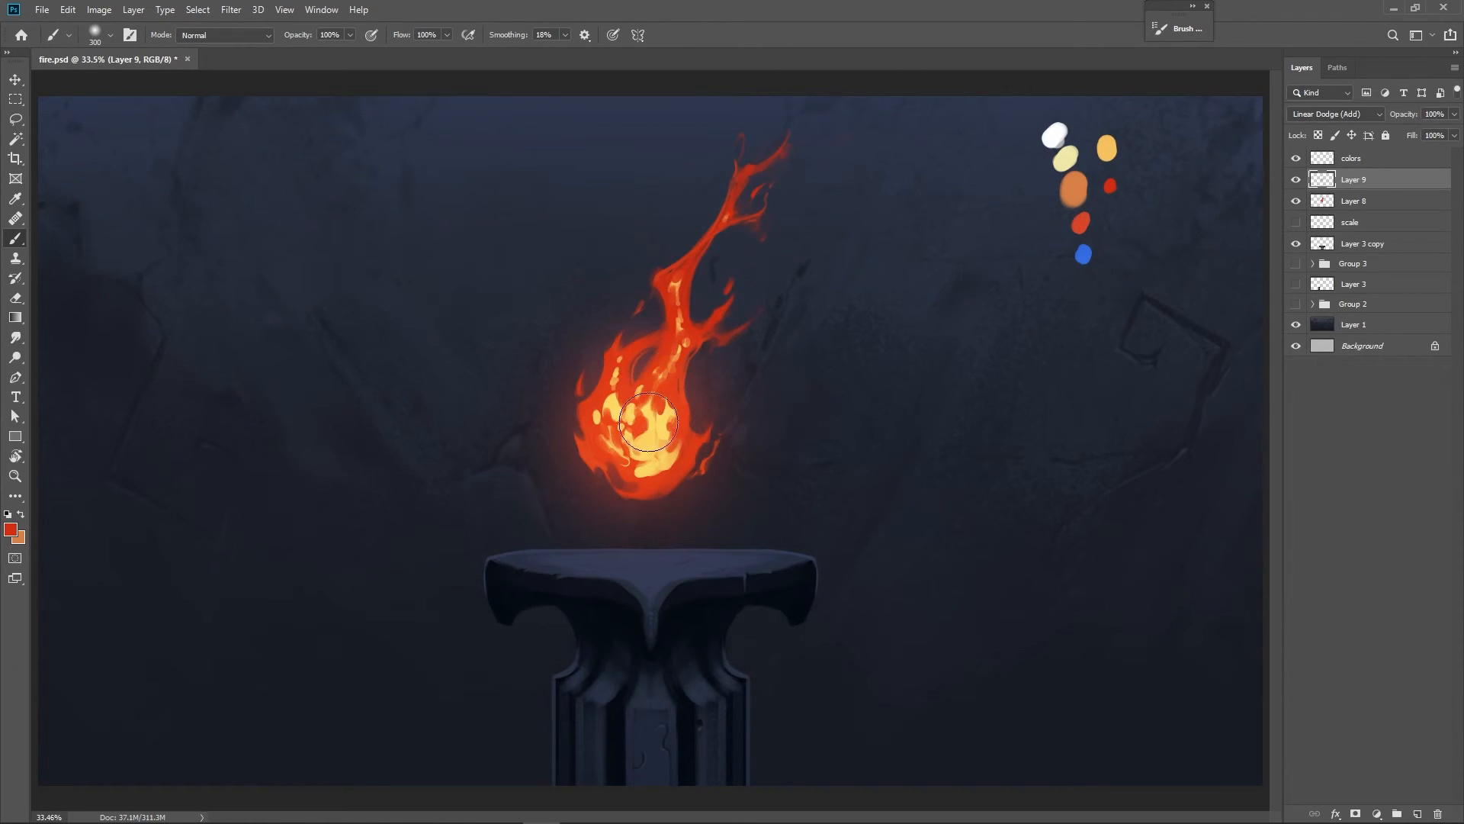
# Try a soft red glow along the flame's neck up to the tip, and undo it.
pyautogui.press(']')
pyautogui.press(']')
pyautogui.press(']')
pyautogui.press(']')
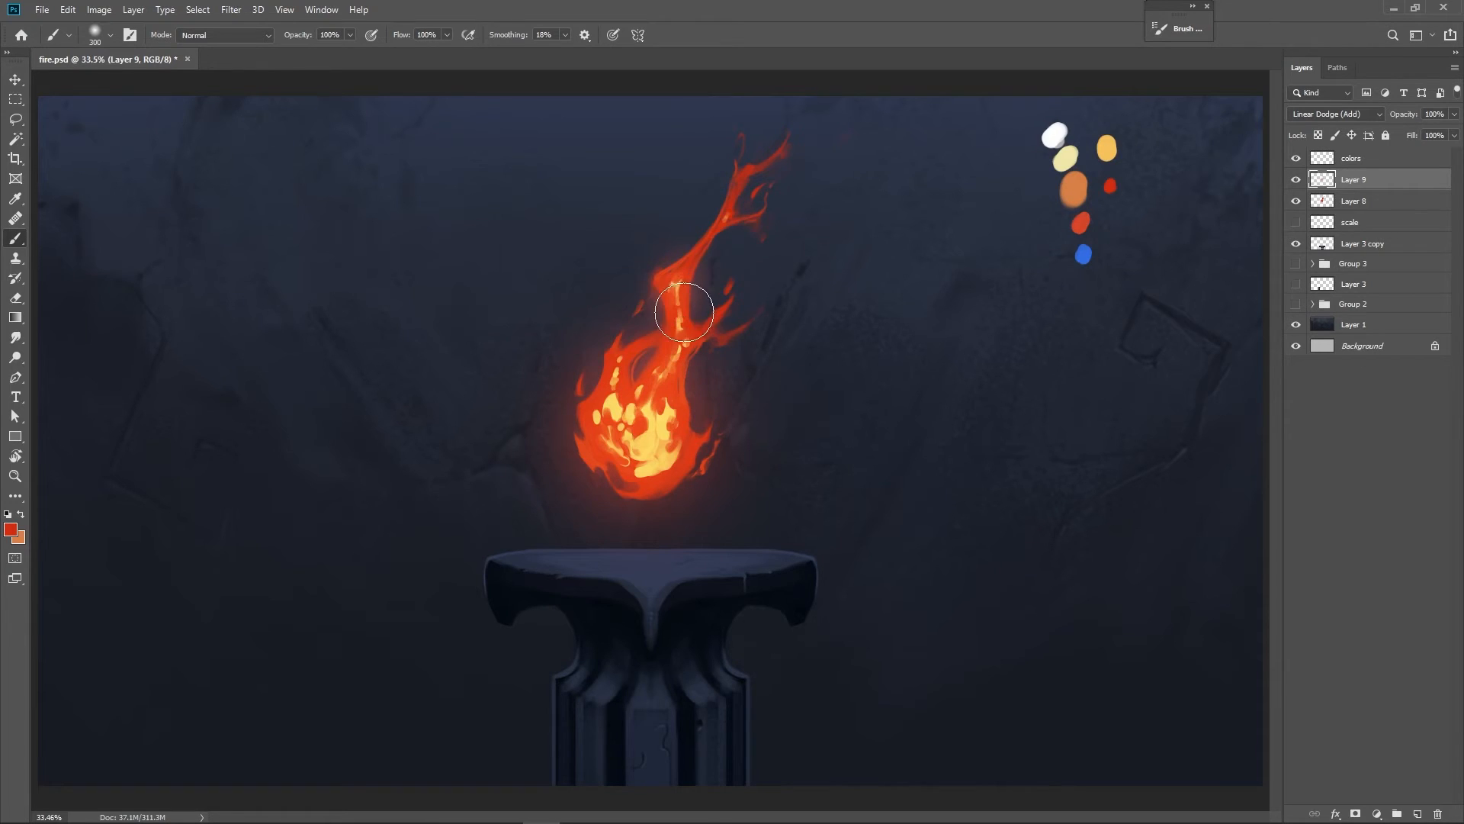
pyautogui.press('[')
pyautogui.press('[')
pyautogui.moveTo(687, 320); pyautogui.dragTo(744, 191)
pyautogui.hotkey('ctrl', 'z')
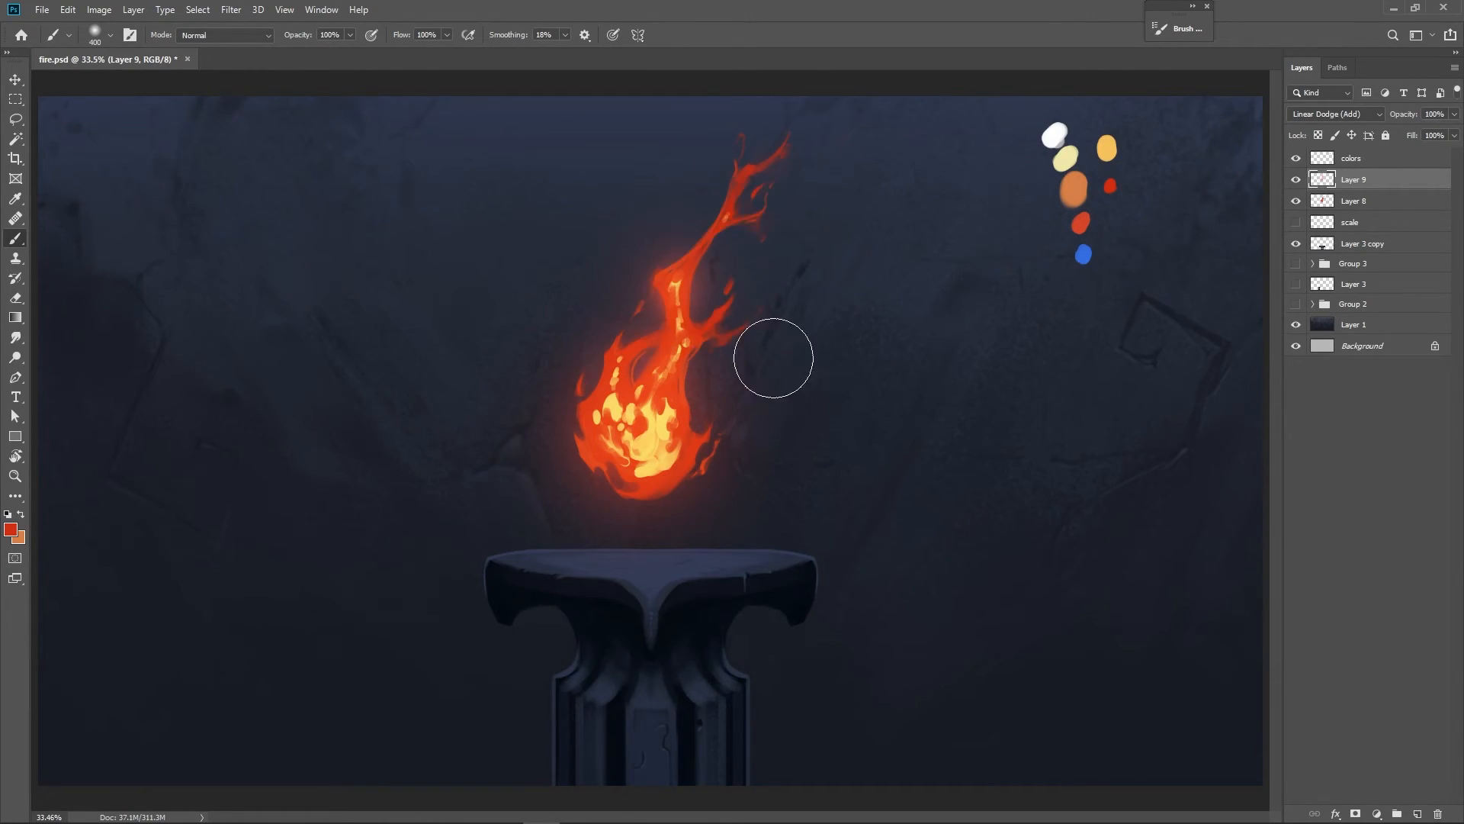
# Add a narrower red glow along the flame's neck and tip with a 175 px soft brush.
pyautogui.press('[')
pyautogui.press('[')
pyautogui.press('[')
pyautogui.press('[')
pyautogui.press('[')
pyautogui.press('[')
pyautogui.press('[')
pyautogui.press('[')
pyautogui.press(']')
pyautogui.press(']')
pyautogui.press(']')
pyautogui.press(']')
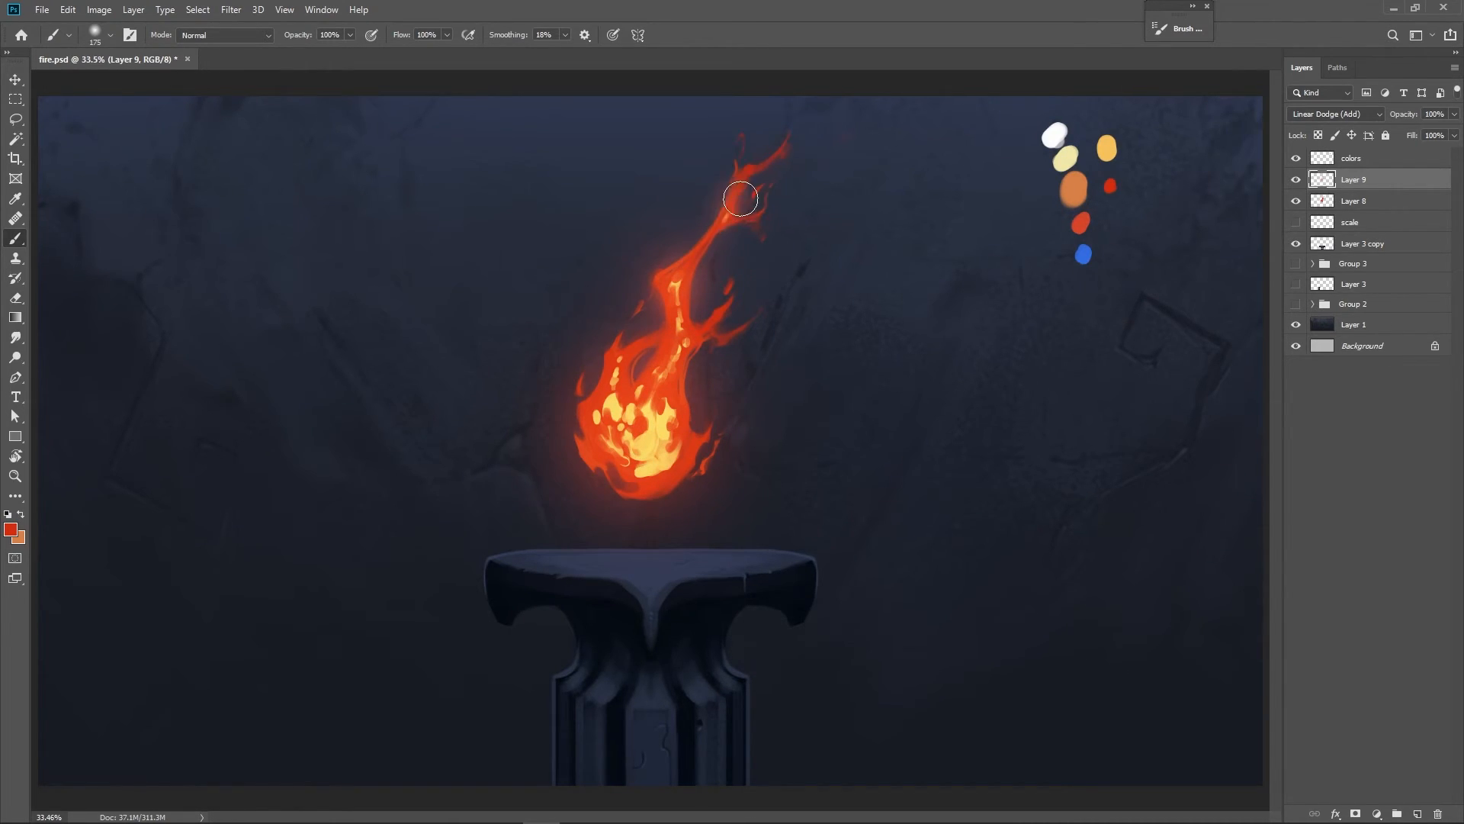
# Sample the golden yellow swatch and brush a soft yellow glow over the flame base's bright core.
pyautogui.press(']')
pyautogui.press(']')
pyautogui.press(']')
pyautogui.keyDown('alt'); pyautogui.click(1107, 148); pyautogui.keyUp('alt')
pyautogui.press(']')
pyautogui.press(']')
pyautogui.moveTo(641, 443)
pyautogui.mouseDown()
pyautogui.moveTo(662, 401)
pyautogui.moveTo(634, 391)
pyautogui.moveTo(657, 442)
pyautogui.mouseUp()
pyautogui.press('[')
pyautogui.moveTo(667, 460)
pyautogui.mouseDown()
pyautogui.moveTo(636, 473)
pyautogui.moveTo(606, 427)
pyautogui.moveTo(669, 343)
pyautogui.moveTo(671, 418)
pyautogui.moveTo(614, 393)
pyautogui.mouseUp()
# Brighten the highlights up the flame's neck with a yellow soft brush reduced to 90 px.
pyautogui.press('[')
pyautogui.press('[')
pyautogui.press('[')
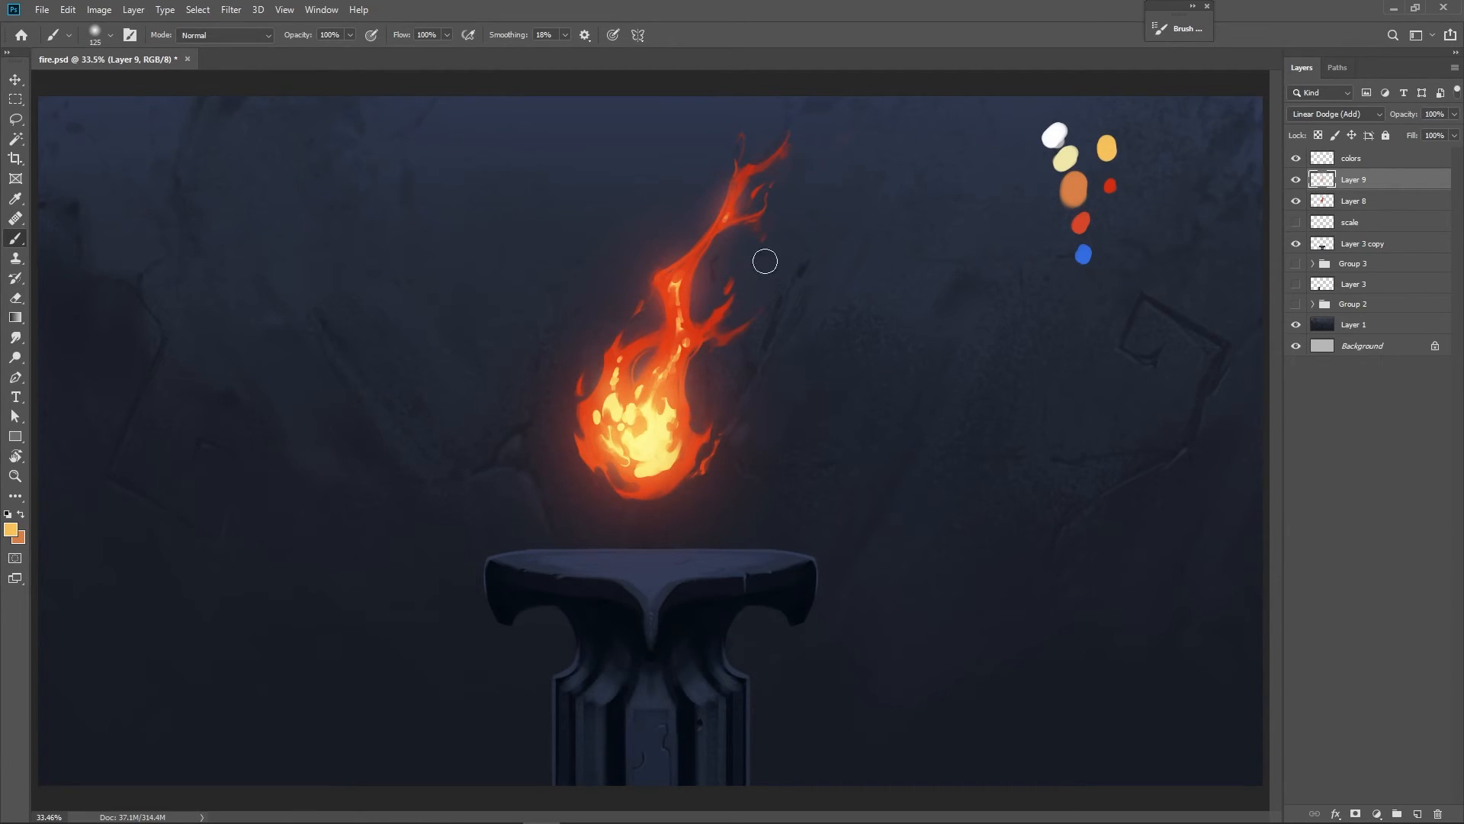
pyautogui.press(']')
pyautogui.press('[')
pyautogui.press('[')
pyautogui.press('[')
pyautogui.moveTo(671, 370); pyautogui.dragTo(674, 288)
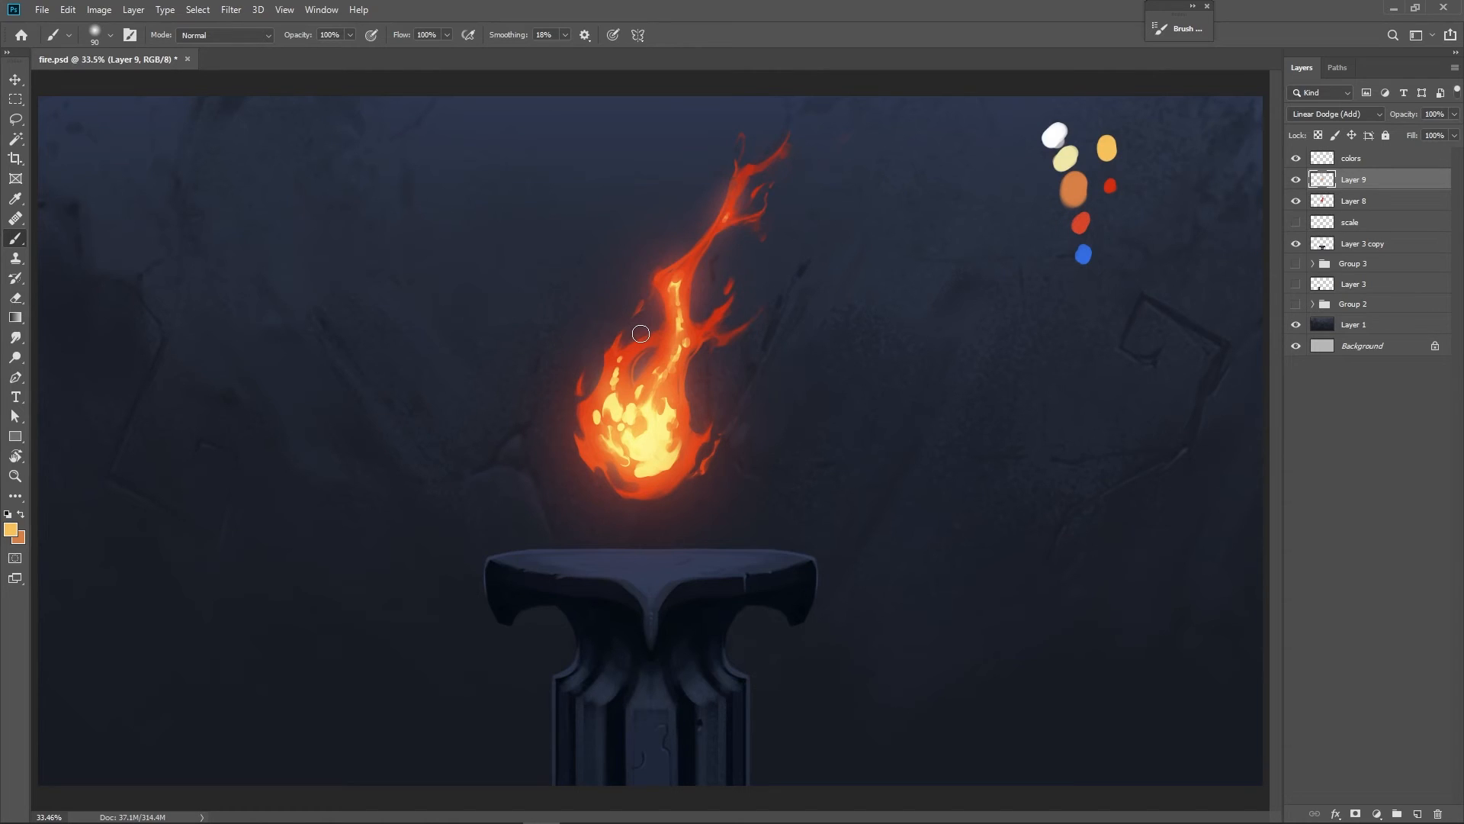
# Paint a red fire reflection across the pedestal's top surface on Layer 8, using the sampled red and a 70 px brush.
pyautogui.press('r')
pyautogui.moveTo(938, 405); pyautogui.dragTo(622, 236)
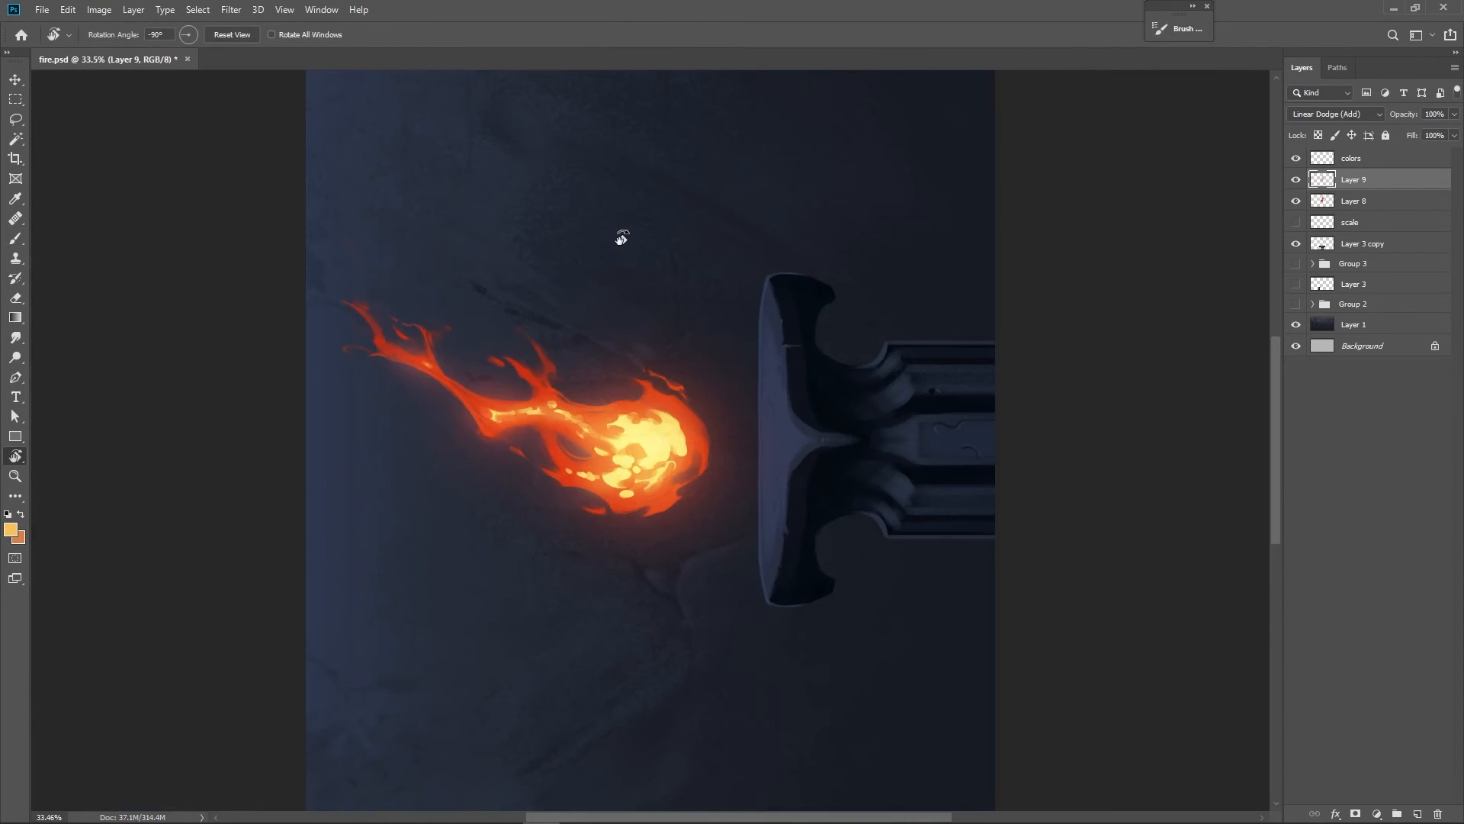
pyautogui.press('b')
pyautogui.rightClick(770, 418)
pyautogui.press('Escape')
pyautogui.press('[')
pyautogui.press('[')
pyautogui.press('[')
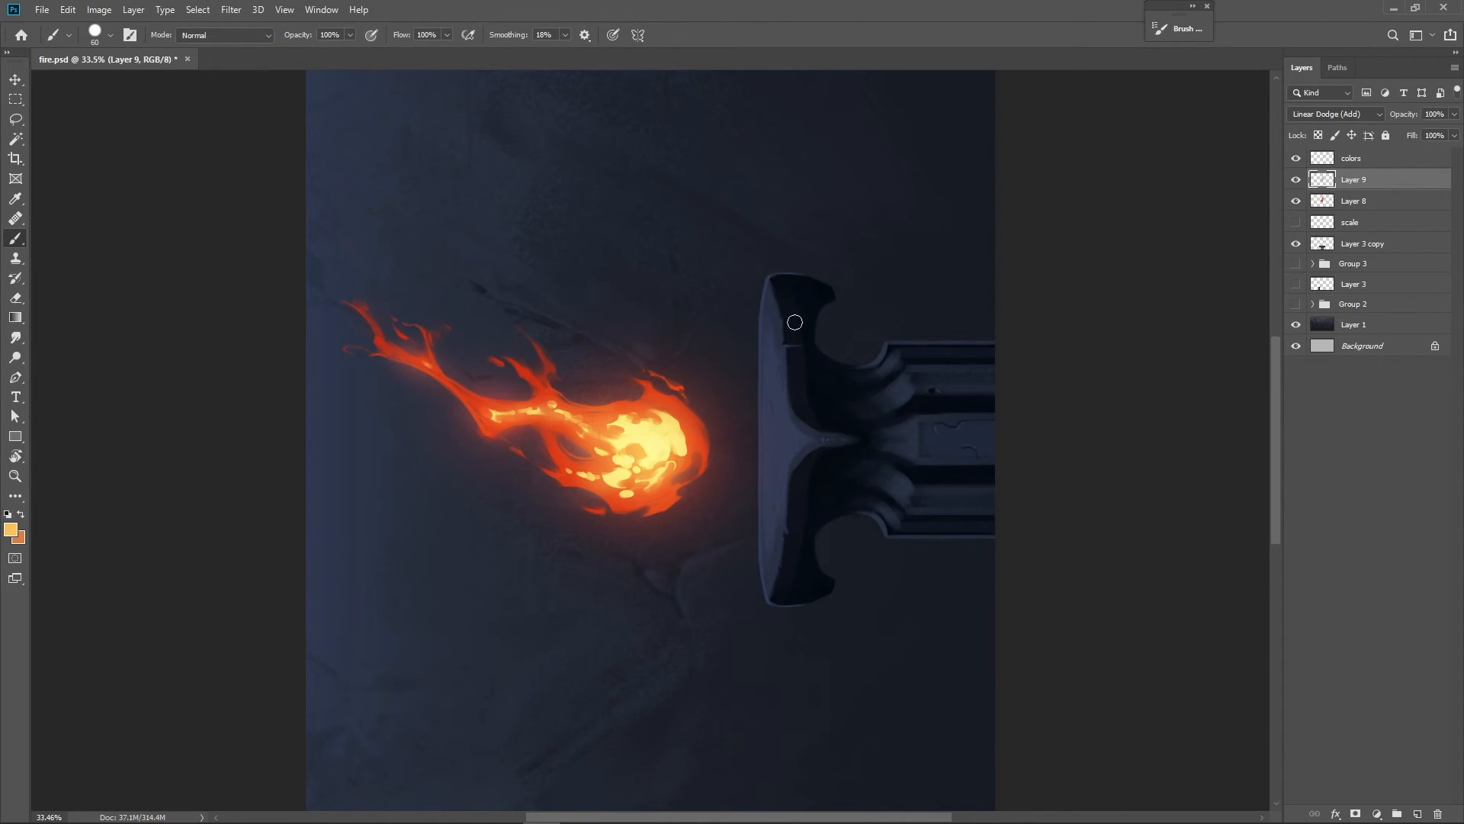
pyautogui.moveTo(889, 355); pyautogui.dragTo(884, 494)
pyautogui.keyDown('alt'); pyautogui.click(392, 118); pyautogui.keyUp('alt')
pyautogui.moveTo(899, 548); pyautogui.dragTo(892, 412)
pyautogui.hotkey('alt', '[')
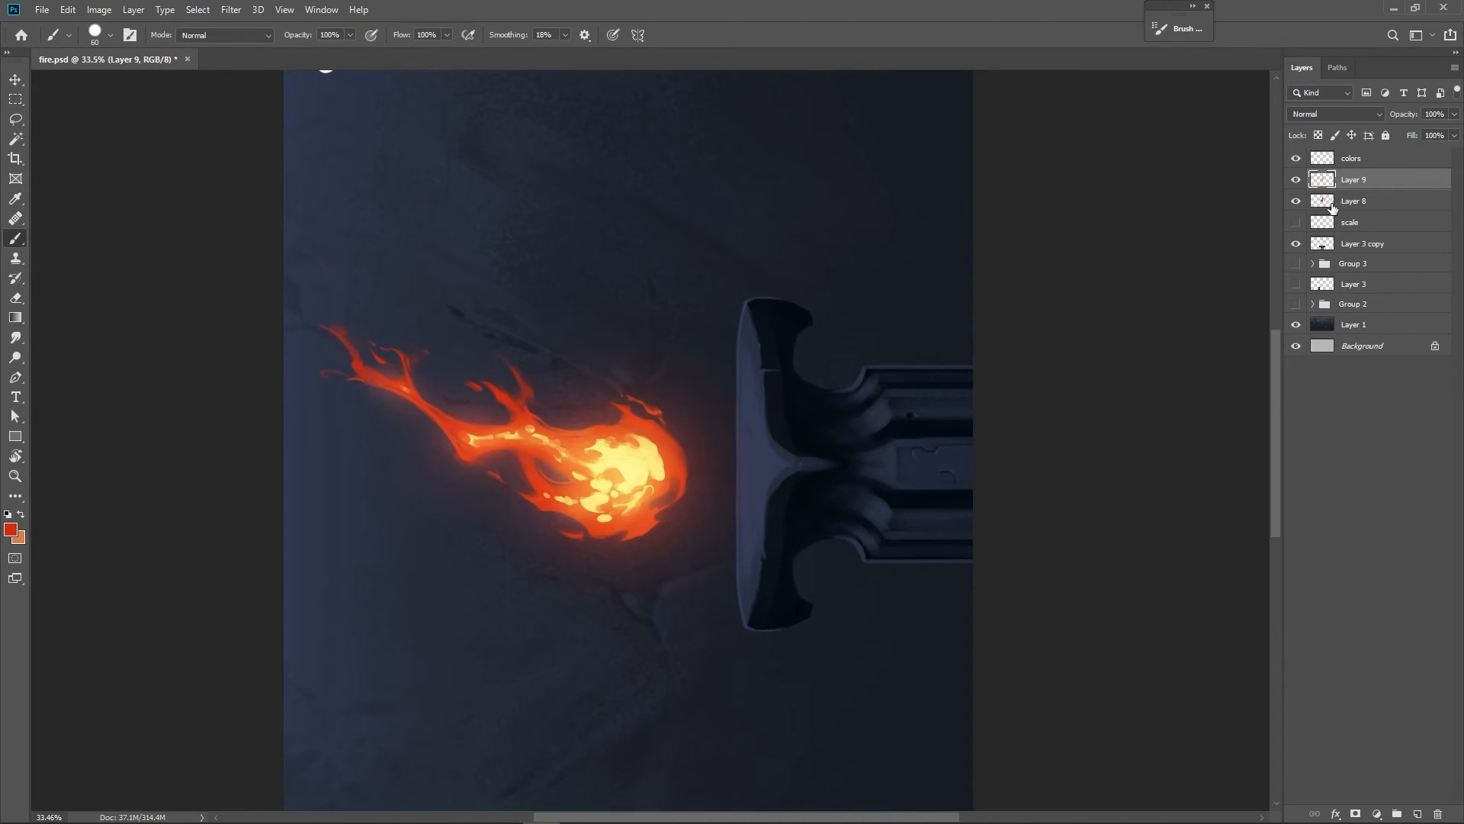
pyautogui.press(']')
pyautogui.moveTo(746, 483)
pyautogui.mouseDown()
pyautogui.moveTo(745, 379)
pyautogui.moveTo(759, 443)
pyautogui.moveTo(748, 420)
pyautogui.moveTo(747, 542)
pyautogui.moveTo(755, 480)
pyautogui.moveTo(778, 460)
pyautogui.moveTo(766, 475)
pyautogui.mouseUp()
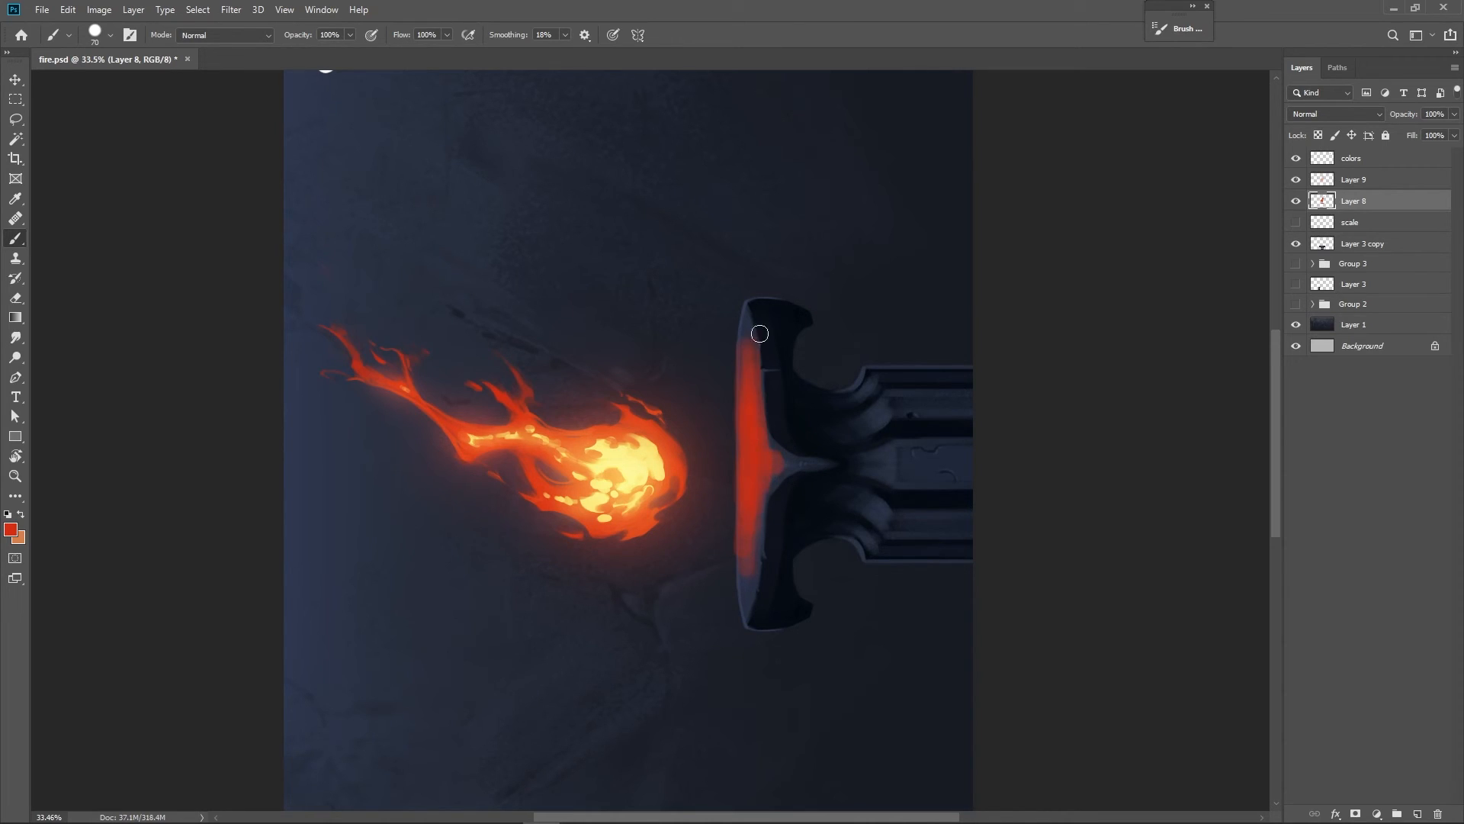
# Trim the edges of the red reflection on the pedestal's top with a 25 px eraser.
pyautogui.press('e')
pyautogui.rightClick(782, 390)
pyautogui.click(917, 488)
pyautogui.click(1069, 382)
pyautogui.press(']')
pyautogui.press(']')
pyautogui.press('[')
pyautogui.press('[')
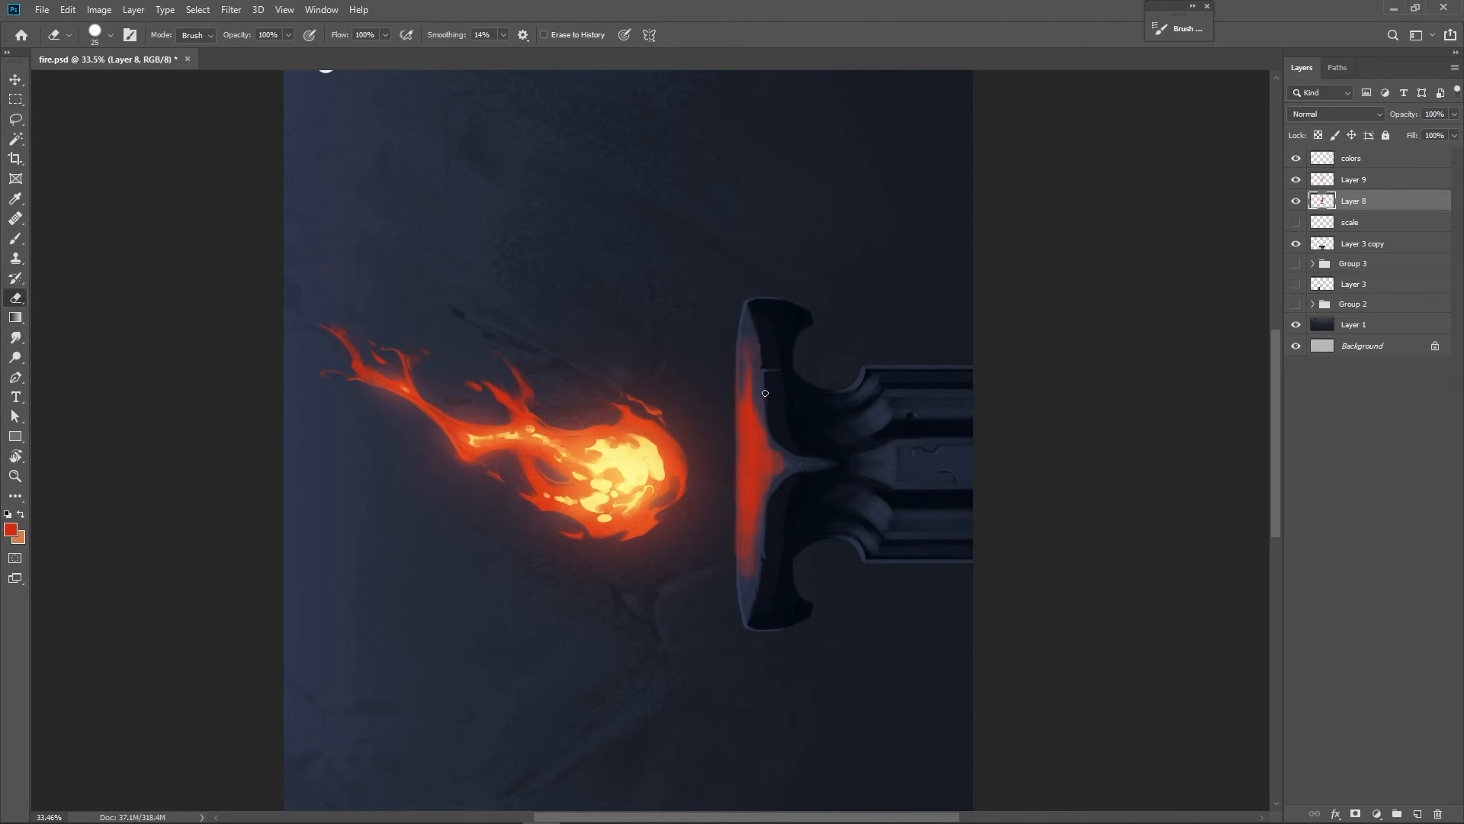
# Soften and thin the outer ends of the pedestal's red reflection with the eraser enlarged to 80 px.
pyautogui.press(']')
pyautogui.press(']')
pyautogui.press(']')
pyautogui.press(']')
pyautogui.press(']')
pyautogui.press(']')
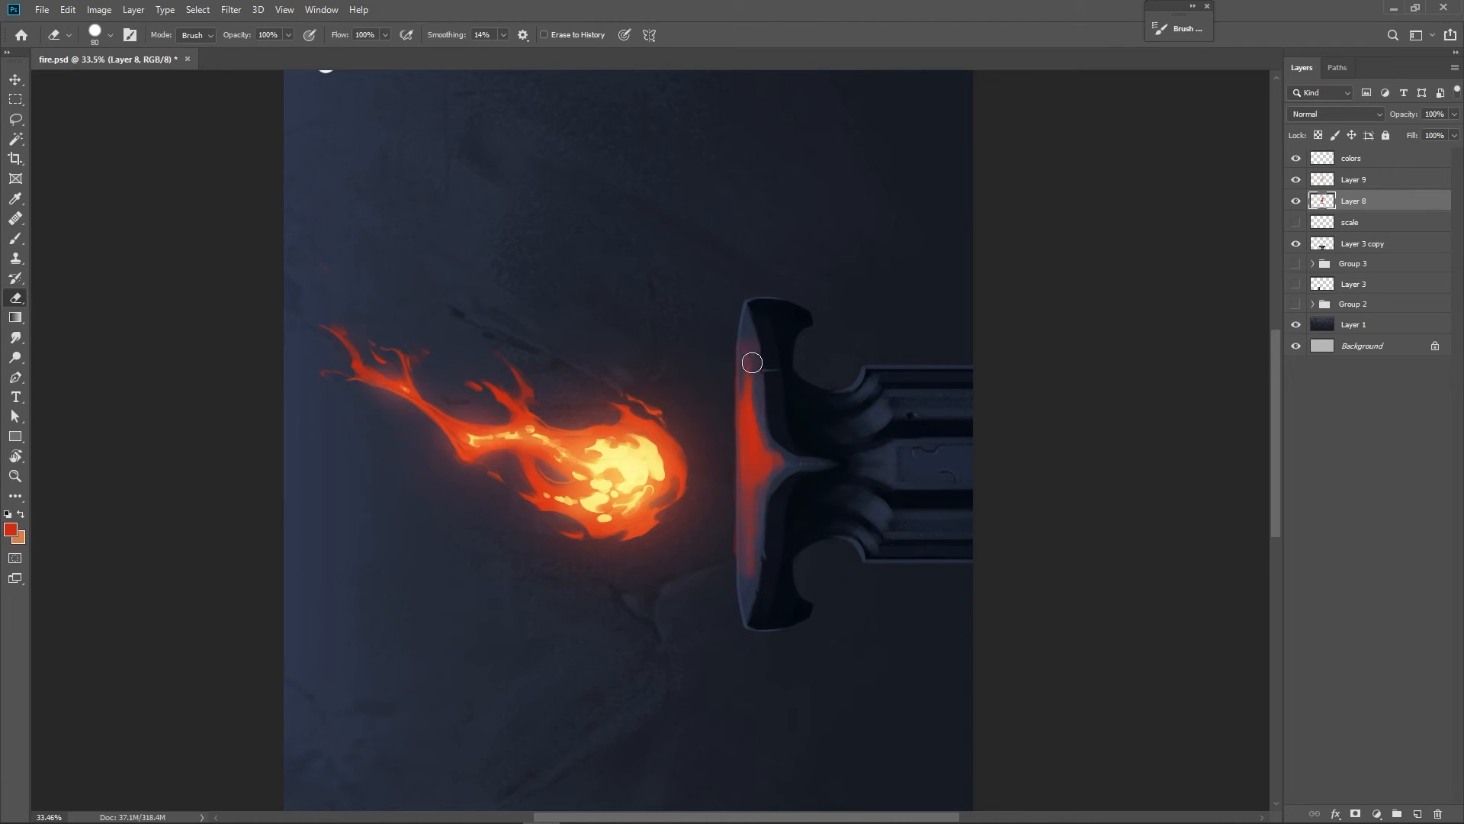
pyautogui.press('r')
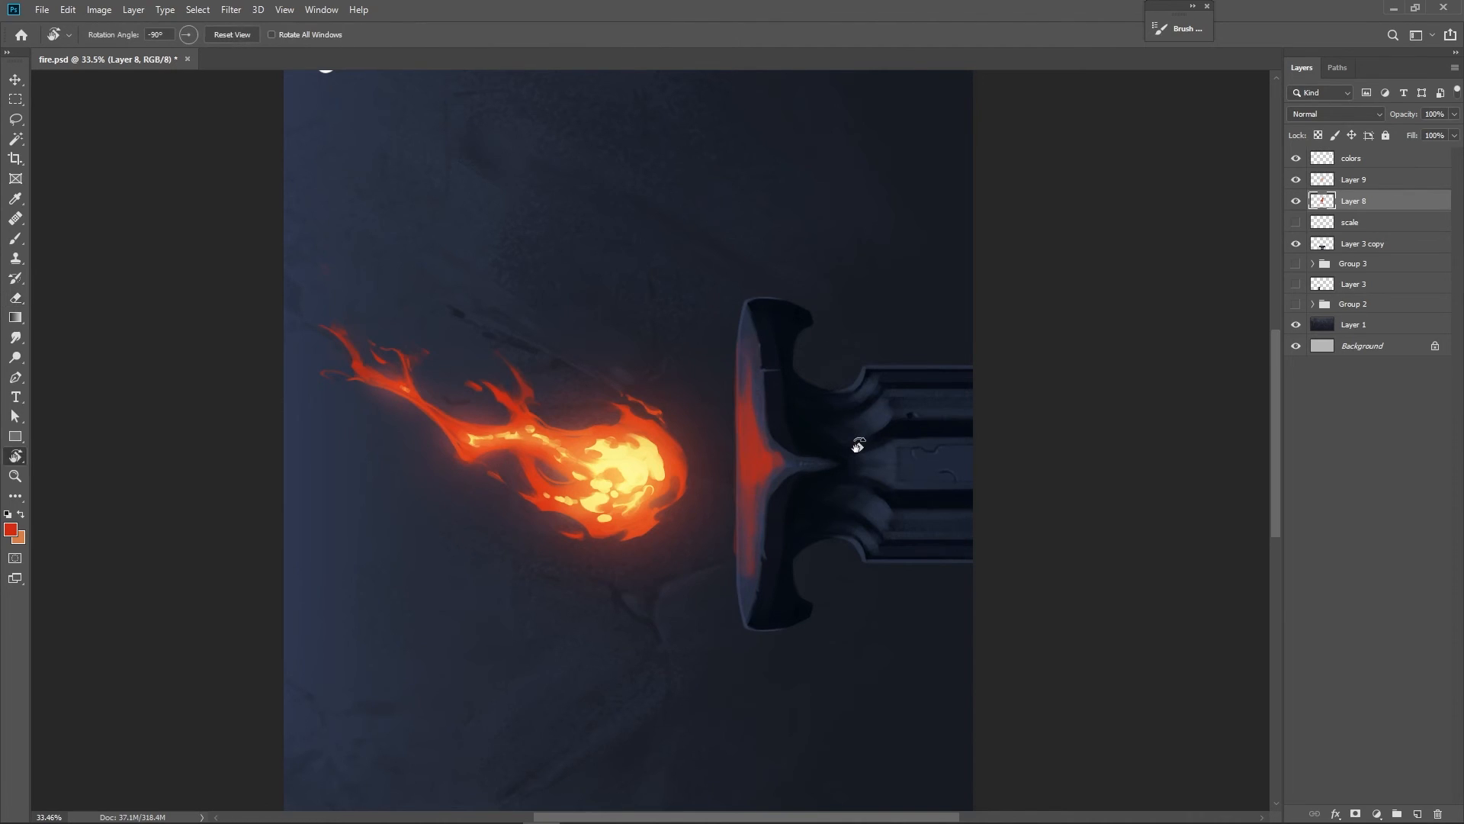
pyautogui.press('Escape')
pyautogui.press('e')
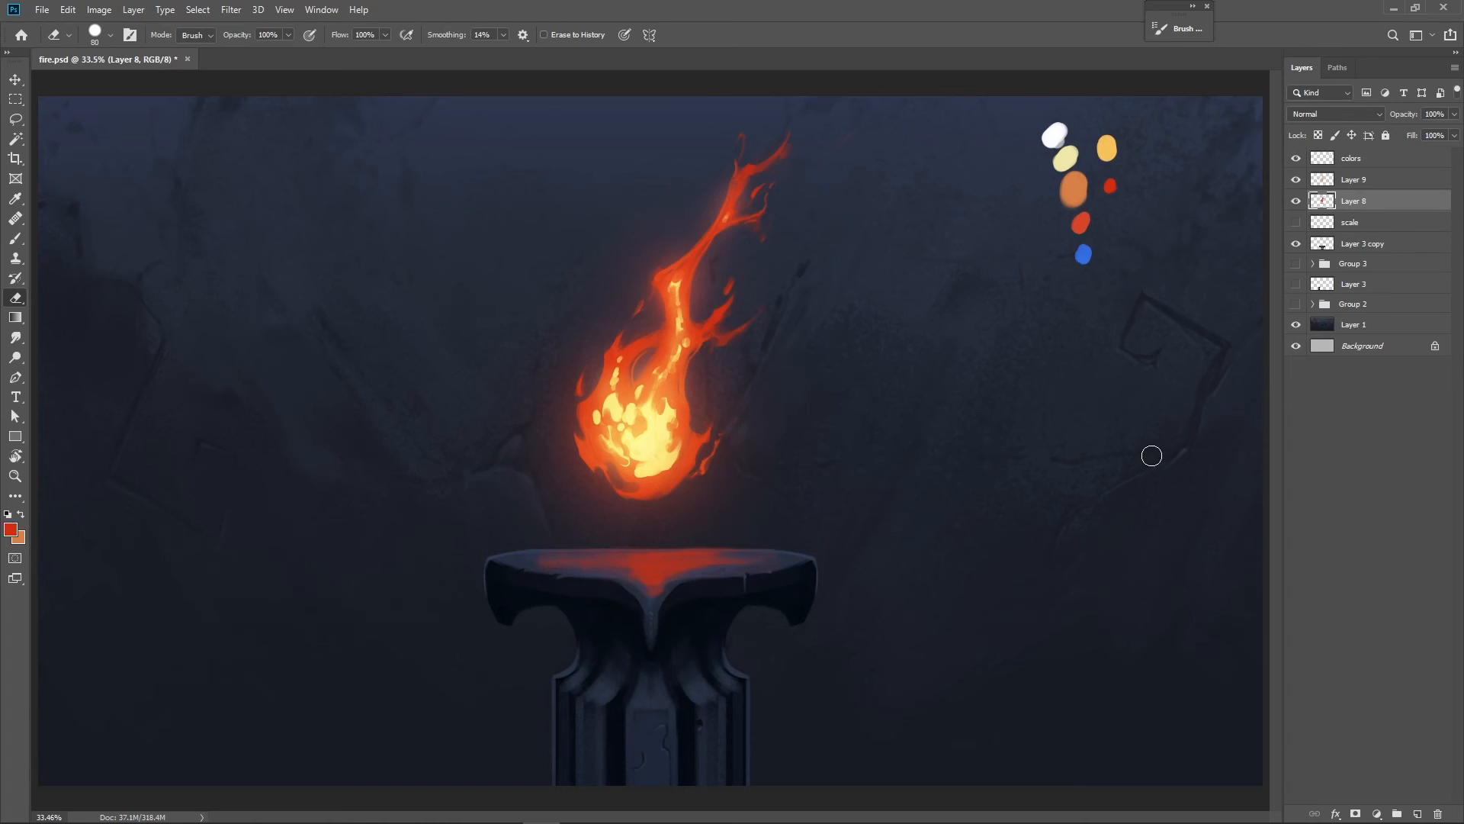
pyautogui.press('b')
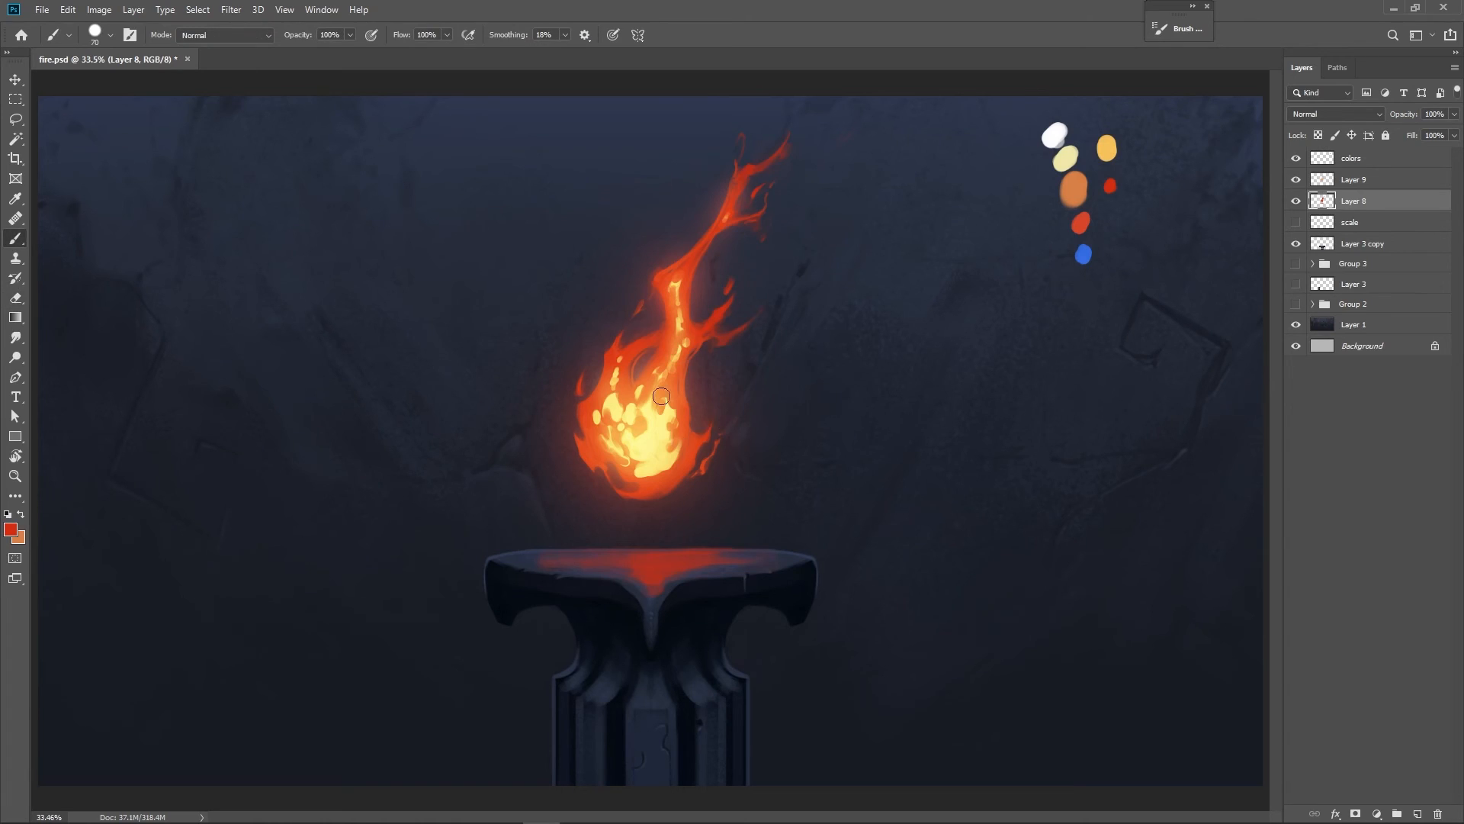